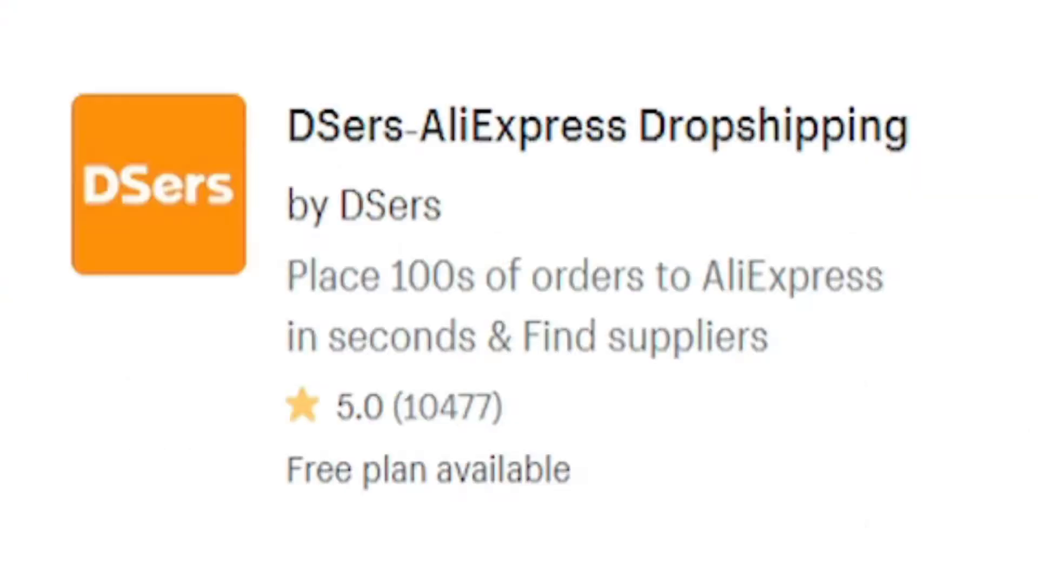
Step: Install the DSers-AliExpress Dropshipping app on the Shopify store and get started with its free Basic plan
{"action": "left_click", "coordinate": [478, 147]}
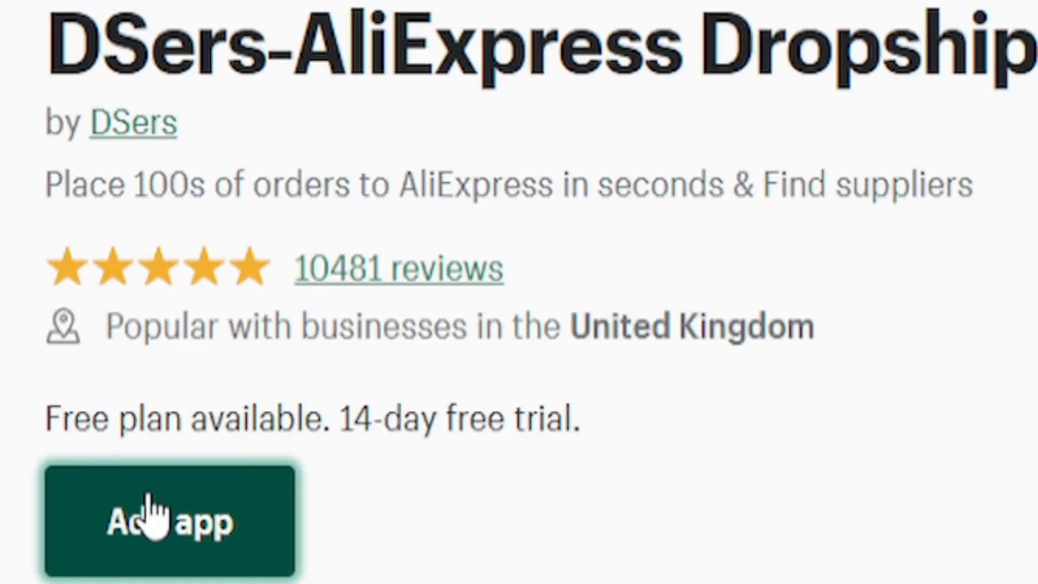
{"action": "left_click", "coordinate": [172, 265]}
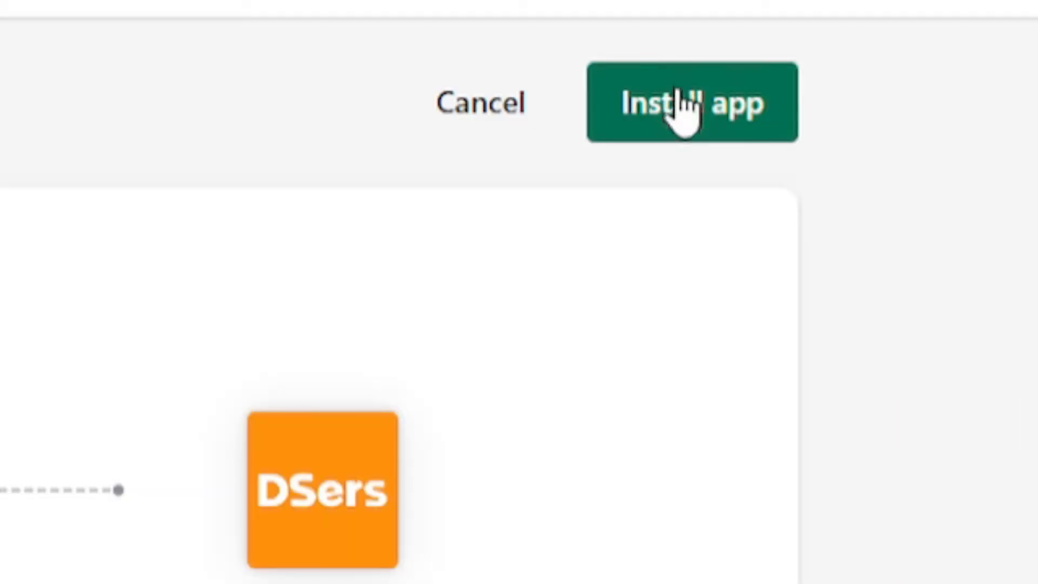
{"action": "left_click", "coordinate": [750, 95]}
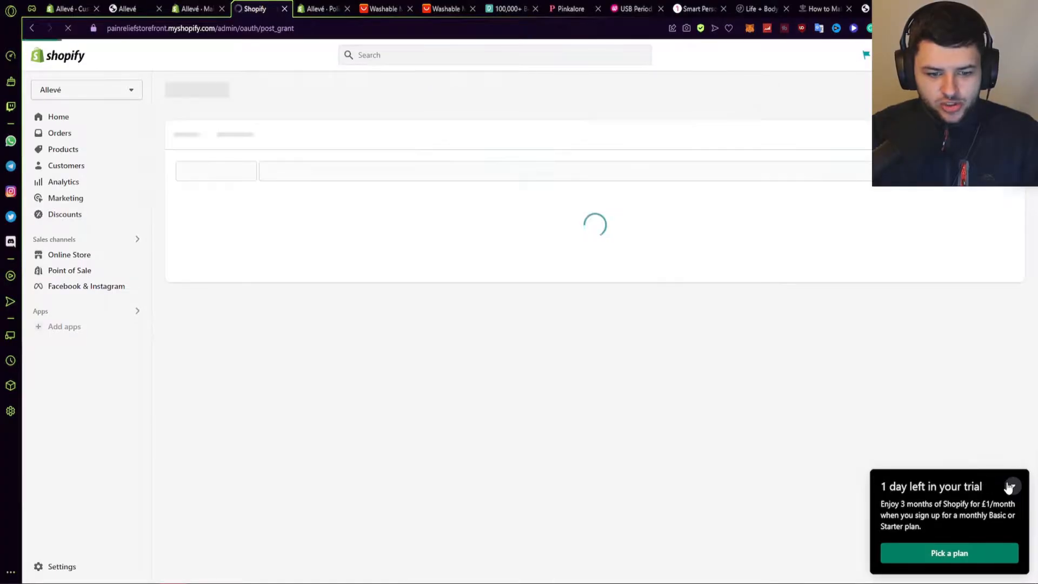
{"action": "left_click", "coordinate": [1009, 485]}
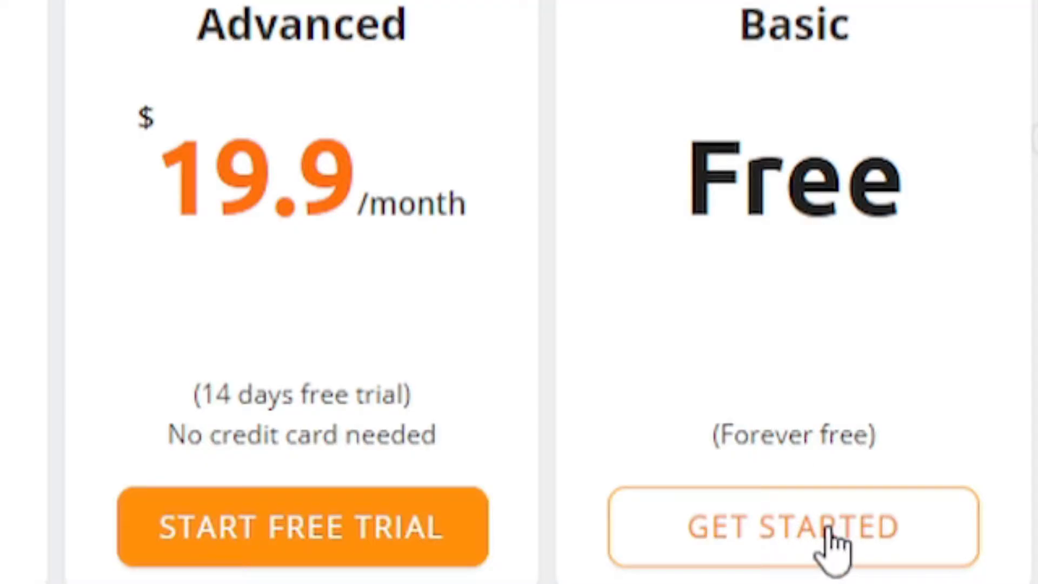
{"action": "left_click", "coordinate": [834, 540]}
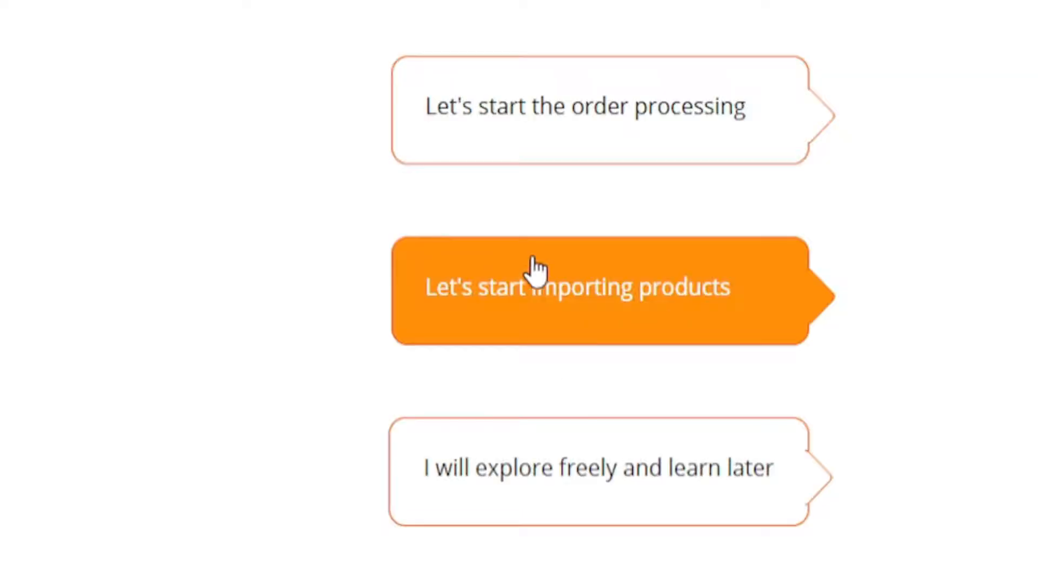
Step: Choose to start importing products, go through the import tutorial to its last page and leave it
{"action": "left_click", "coordinate": [621, 319]}
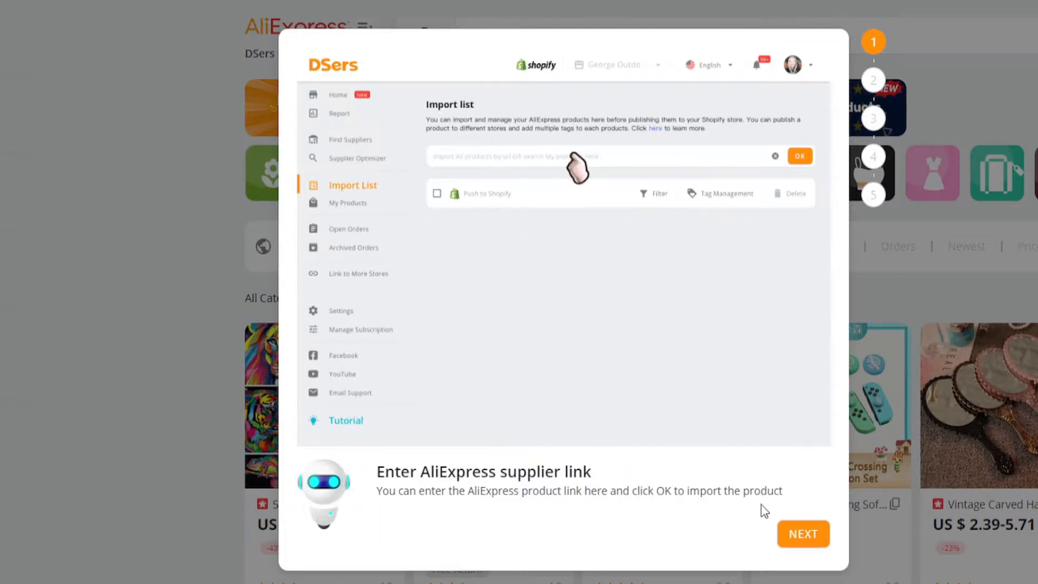
{"action": "left_click", "coordinate": [807, 532]}
{"action": "left_click", "coordinate": [807, 533]}
{"action": "left_click", "coordinate": [806, 532]}
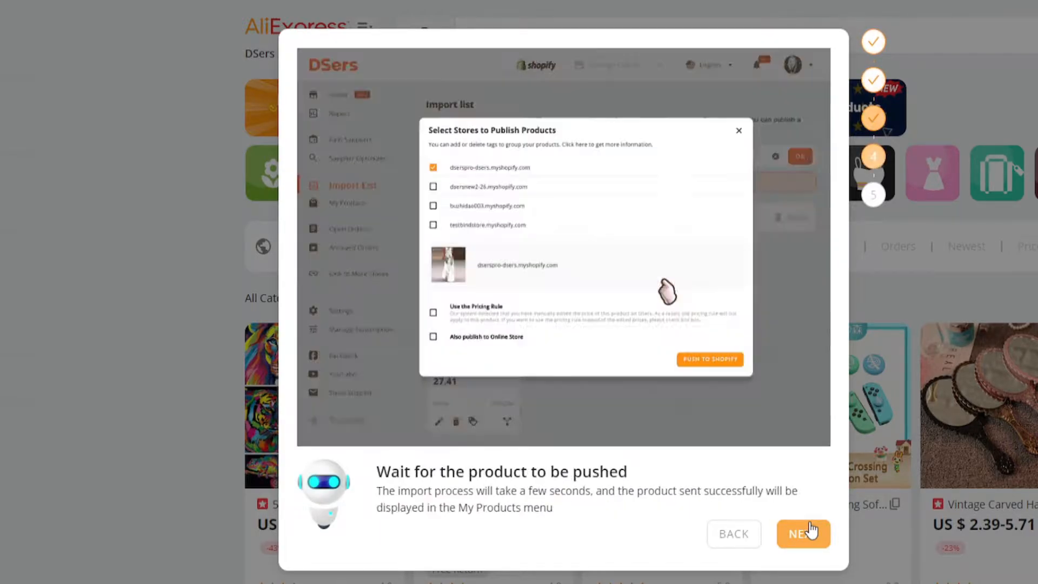
{"action": "left_click", "coordinate": [807, 533]}
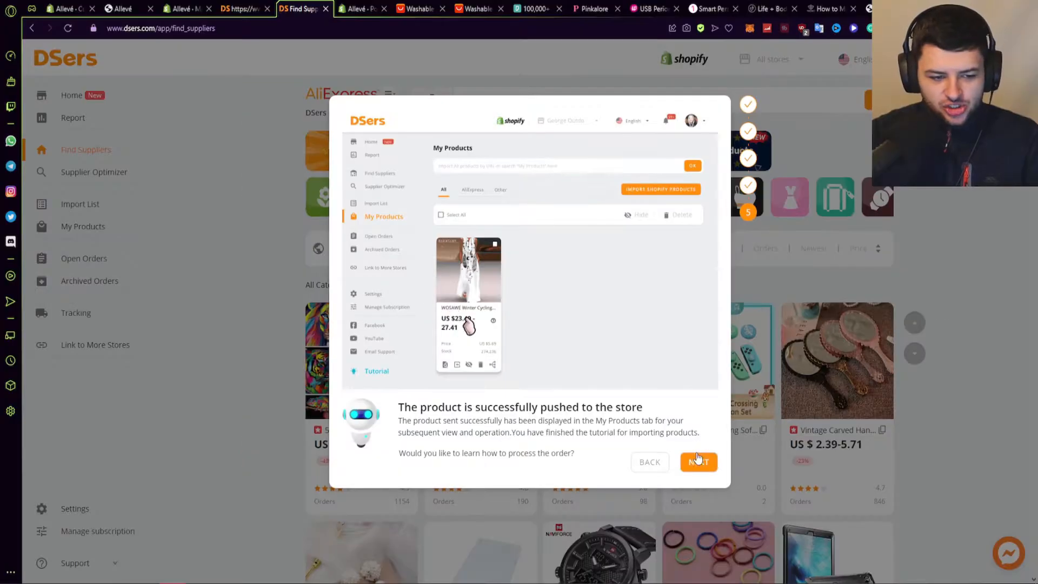
{"action": "left_click", "coordinate": [804, 548]}
{"action": "left_click", "coordinate": [514, 178]}
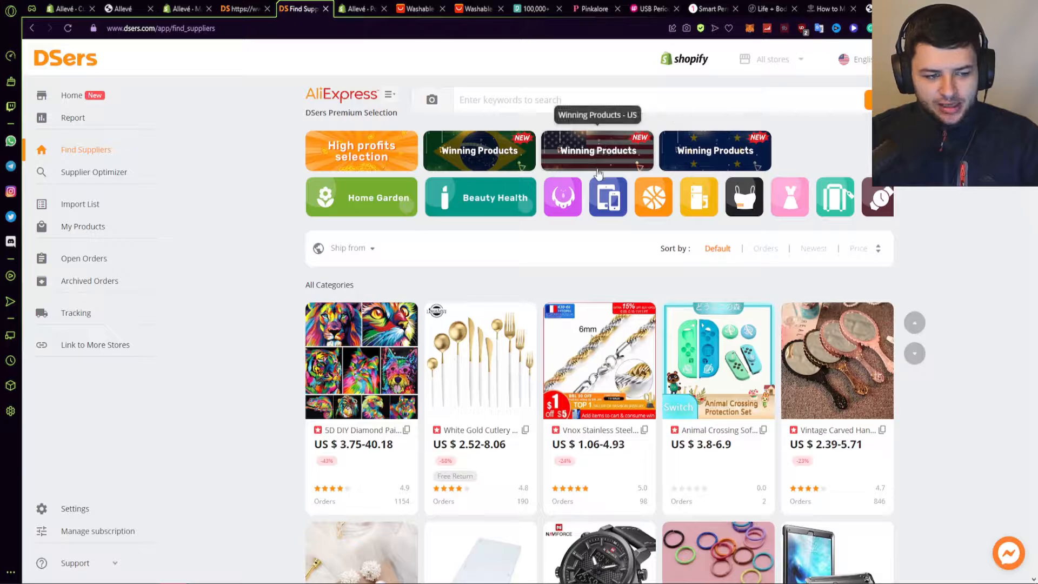
Step: Browse the suggested supplier products and open the import list
{"action": "scroll", "coordinate": [352, 291], "scroll_direction": "down", "scroll_amount": 6}
{"action": "scroll", "coordinate": [351, 291], "scroll_direction": "down", "scroll_amount": 8}
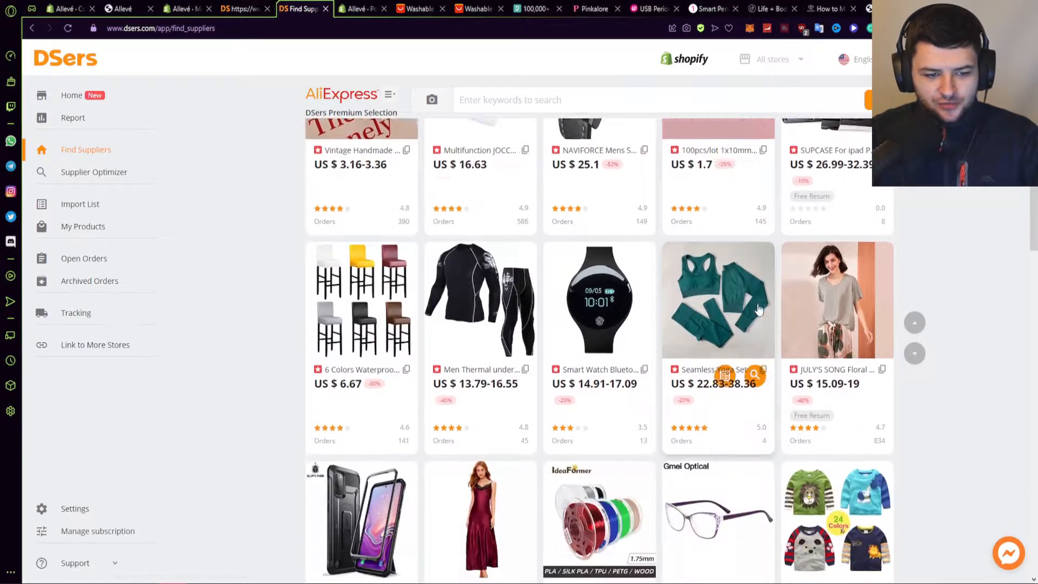
{"action": "scroll", "coordinate": [392, 280], "scroll_direction": "down", "scroll_amount": 7}
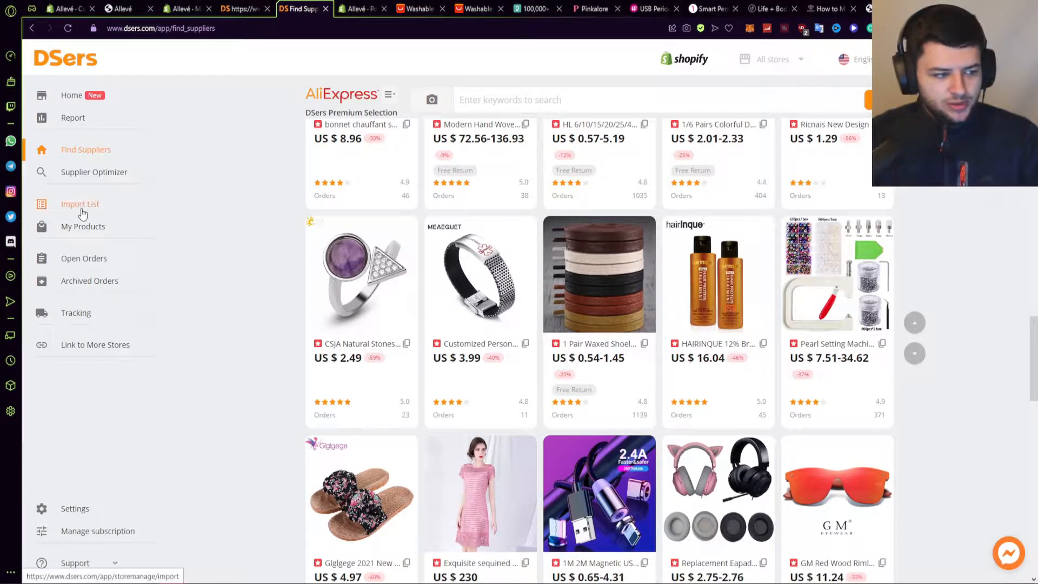
{"action": "left_click", "coordinate": [76, 209]}
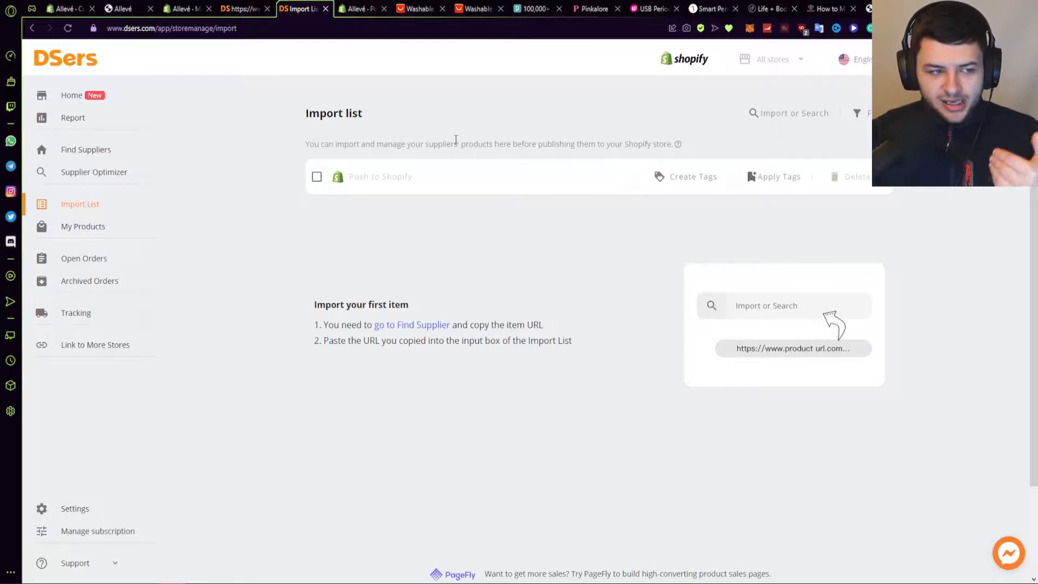
Step: Switch to AliExpress, close the duplicate page of the washable menstrual heating pad and copy the product's URL
{"action": "left_click", "coordinate": [418, 9]}
{"action": "scroll", "coordinate": [307, 292], "scroll_direction": "up", "scroll_amount": 20}
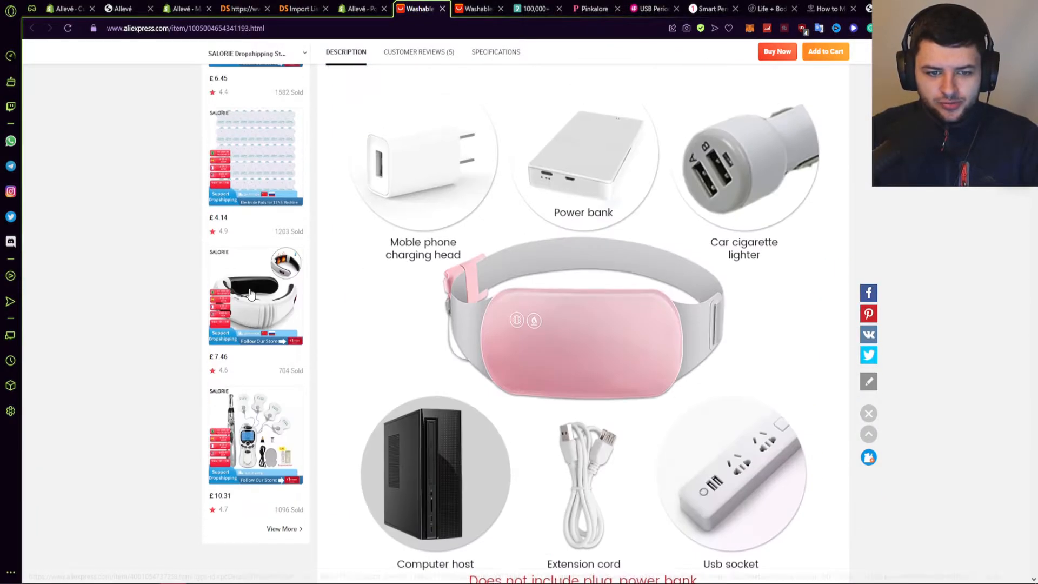
{"action": "scroll", "coordinate": [234, 299], "scroll_direction": "up", "scroll_amount": 15}
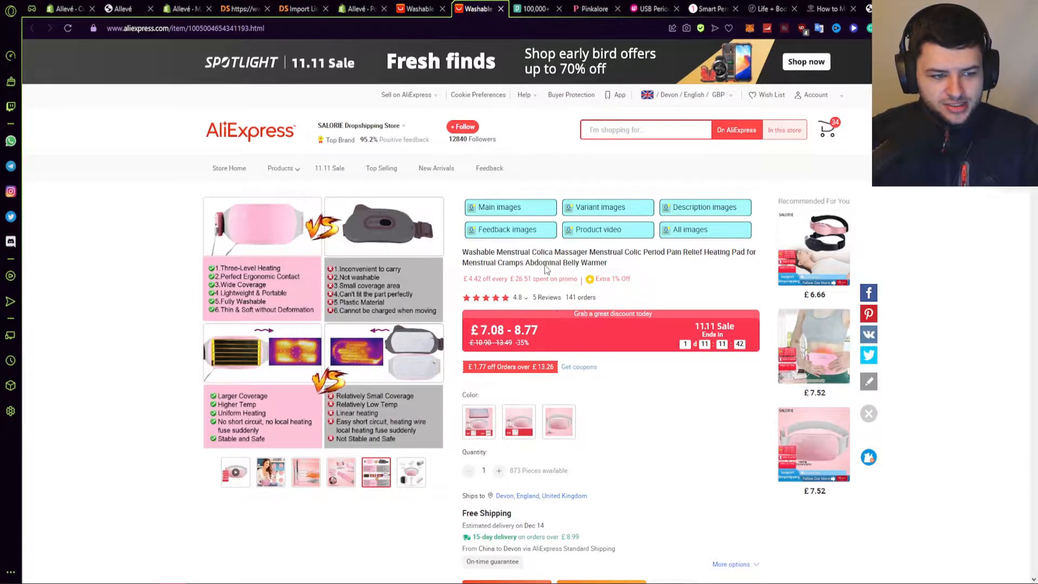
{"action": "left_click", "coordinate": [423, 9]}
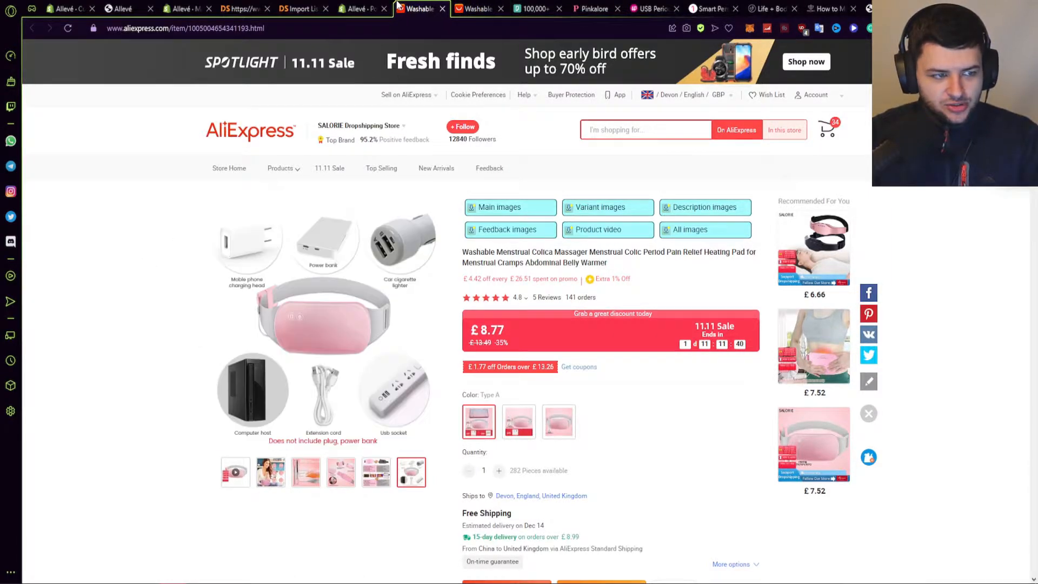
{"action": "middle_click", "coordinate": [478, 8]}
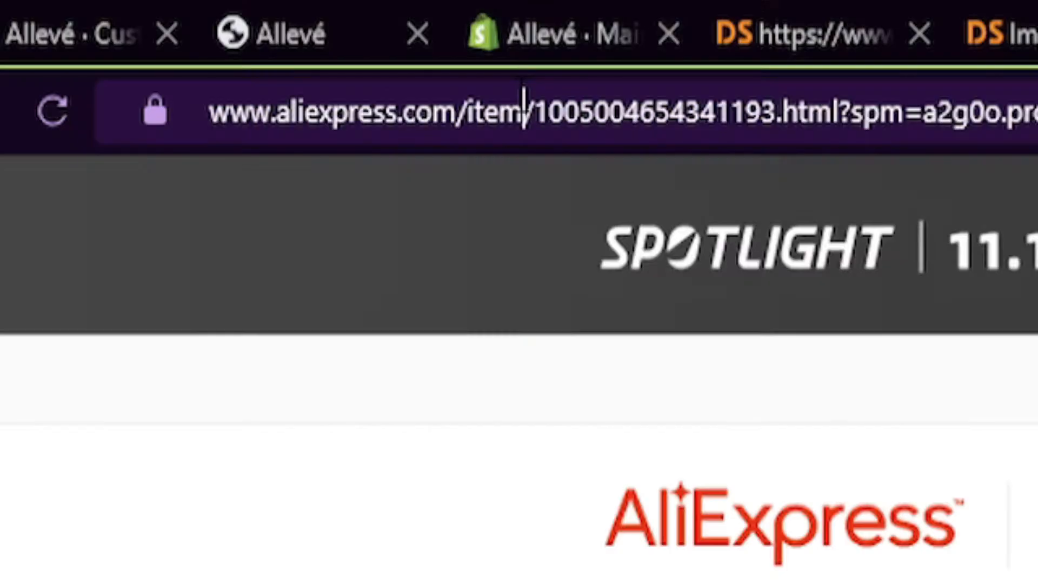
{"action": "left_click", "coordinate": [158, 27]}
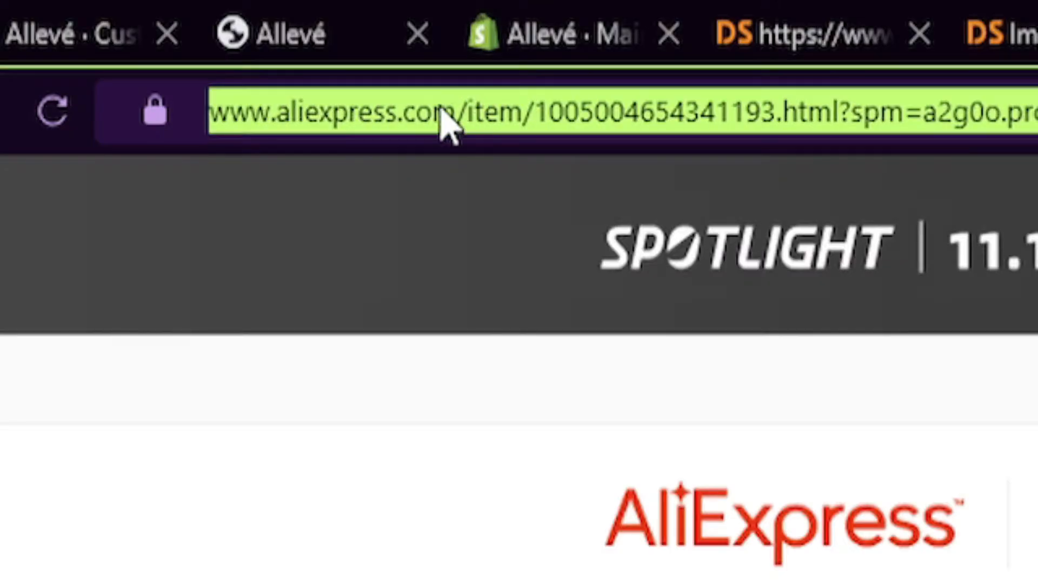
{"action": "right_click", "coordinate": [491, 111]}
{"action": "left_click", "coordinate": [546, 230]}
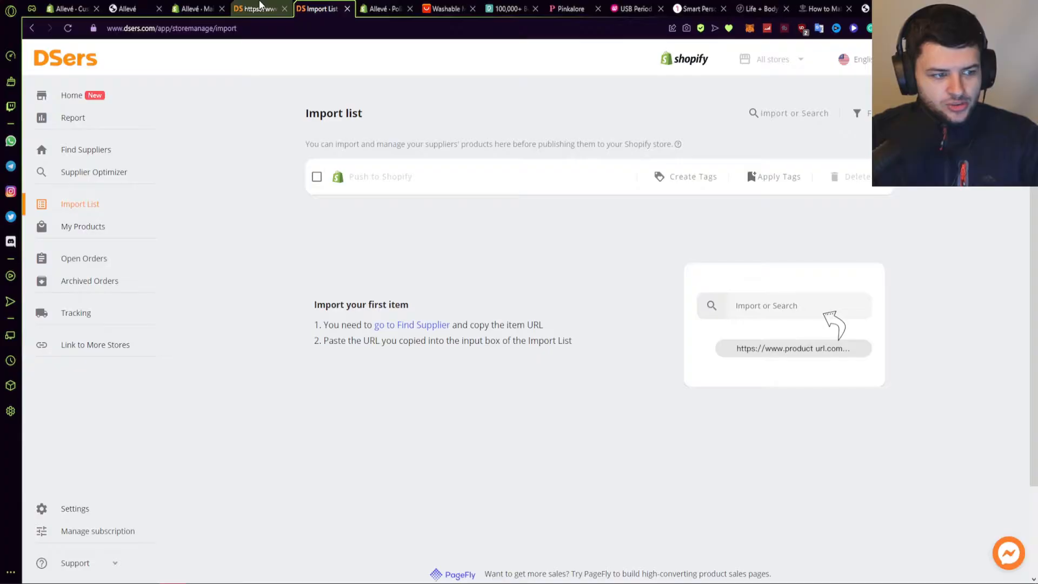
Step: Back in DSers, close the leftover DSers page and import the heating pad by pasting its AliExpress URL
{"action": "left_click", "coordinate": [281, 8]}
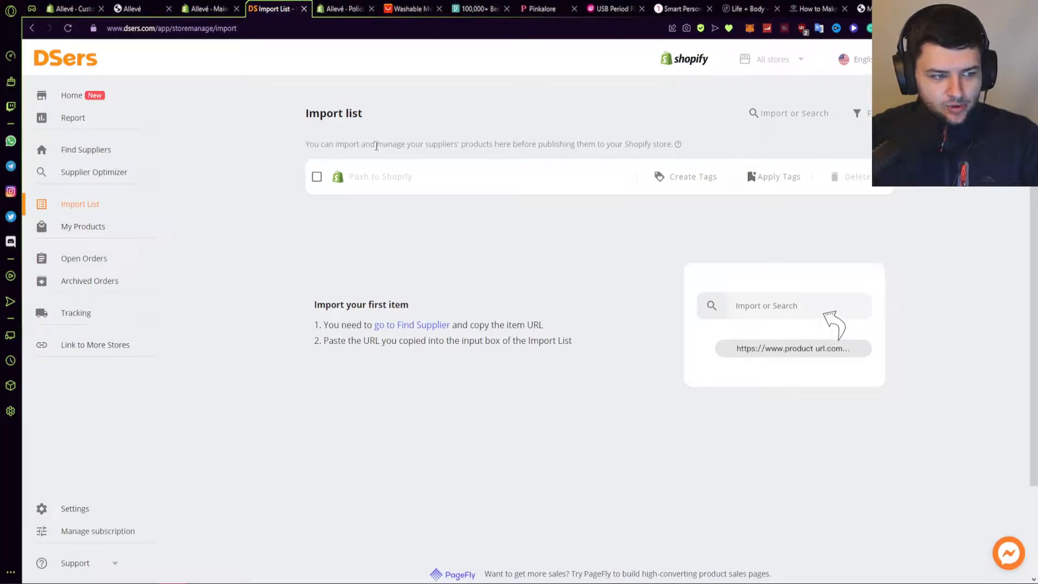
{"action": "left_click", "coordinate": [795, 114]}
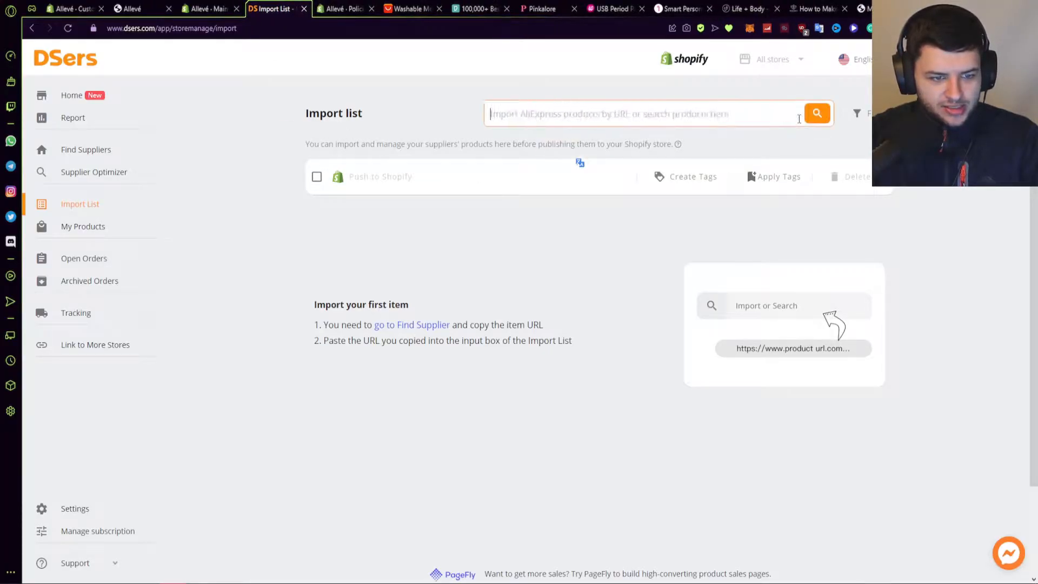
{"action": "right_click", "coordinate": [479, 117]}
{"action": "left_click", "coordinate": [519, 201]}
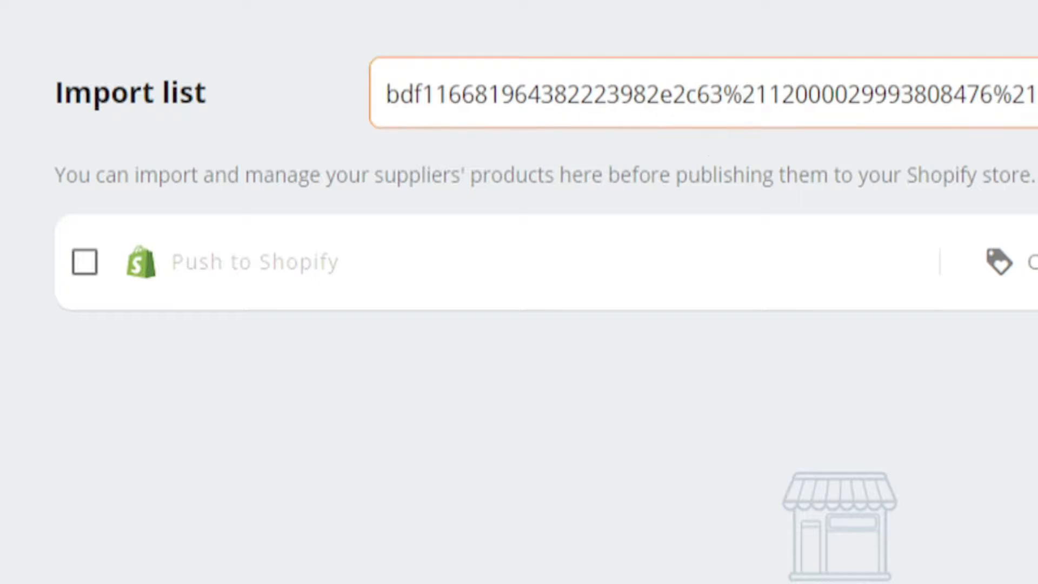
{"action": "left_click", "coordinate": [914, 106]}
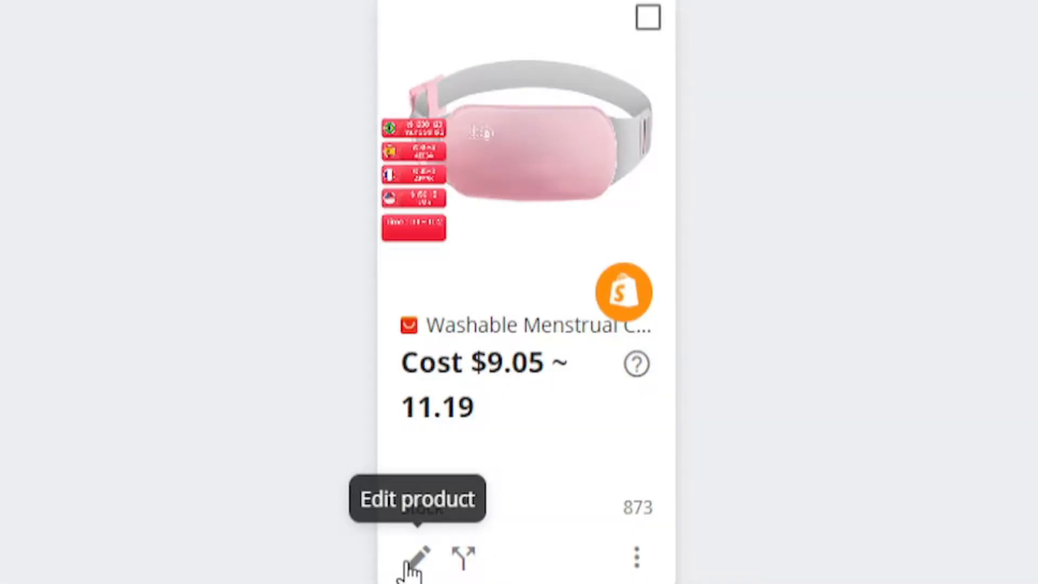
Step: Edit the imported product and change its main image to the pink-background belt picture showing only the heating icon
{"action": "left_click", "coordinate": [320, 427]}
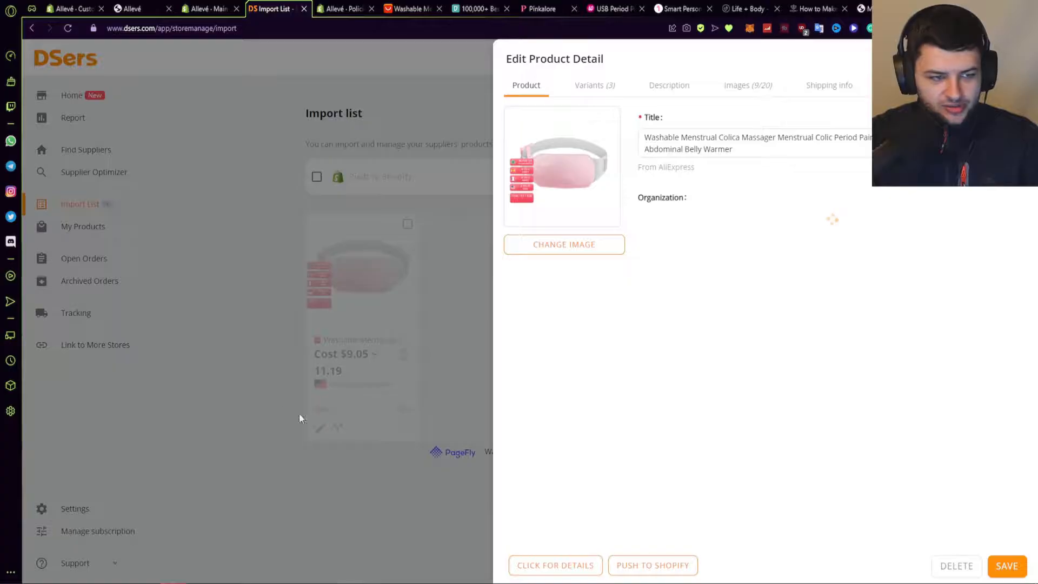
{"action": "left_click", "coordinate": [549, 247]}
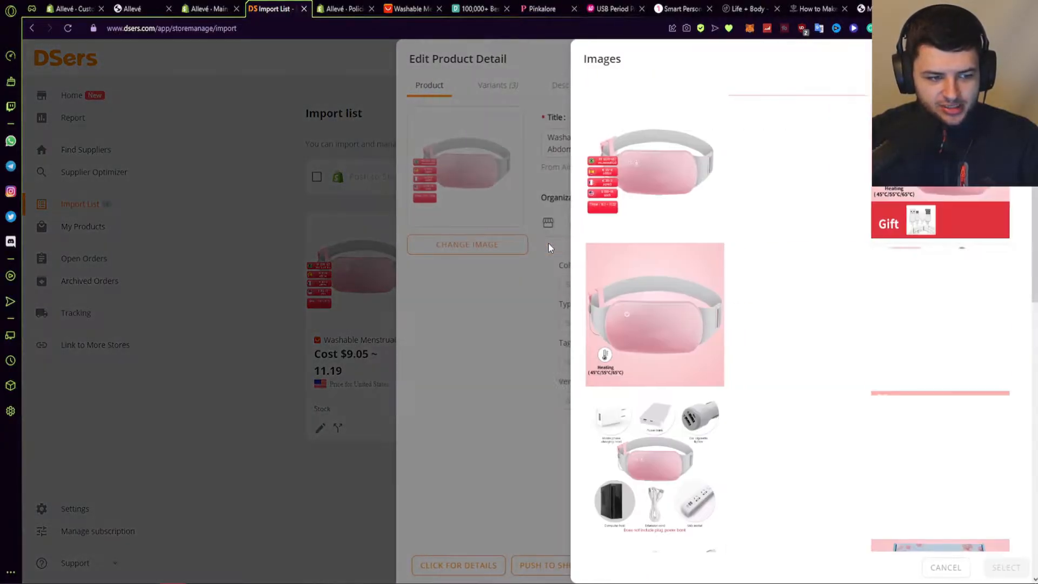
{"action": "left_click", "coordinate": [622, 313]}
{"action": "scroll", "coordinate": [649, 243], "scroll_direction": "down", "scroll_amount": 2}
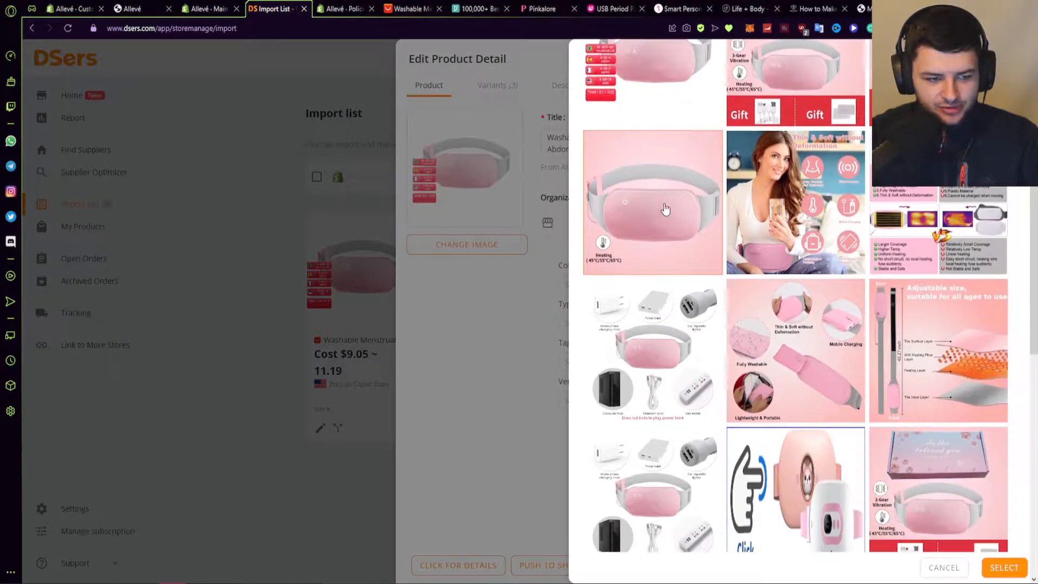
{"action": "scroll", "coordinate": [630, 222], "scroll_direction": "up", "scroll_amount": 2}
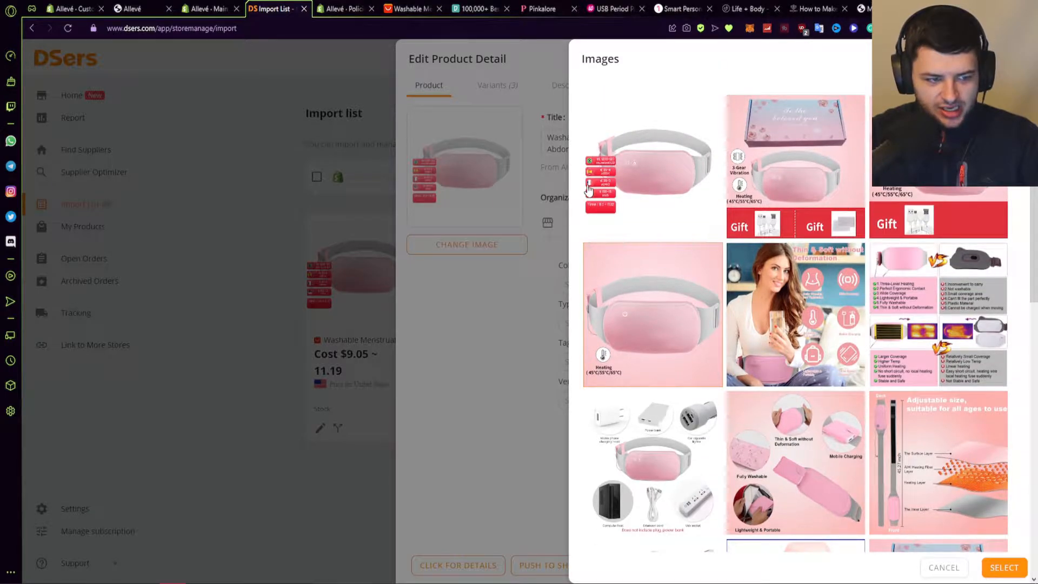
{"action": "scroll", "coordinate": [738, 269], "scroll_direction": "down", "scroll_amount": 4}
{"action": "scroll", "coordinate": [737, 269], "scroll_direction": "down", "scroll_amount": 10}
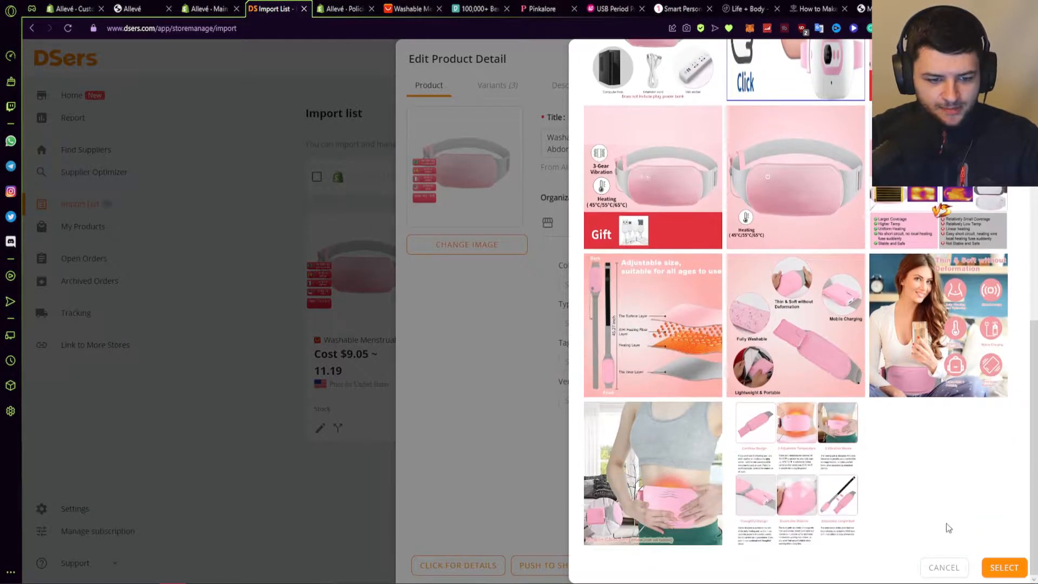
{"action": "left_click", "coordinate": [1004, 566]}
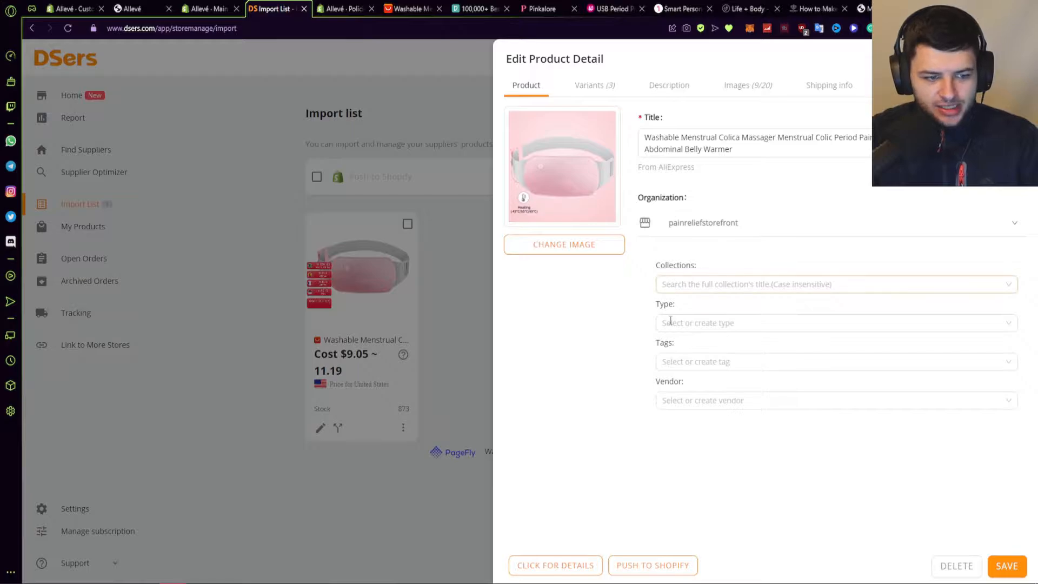
{"action": "left_click", "coordinate": [677, 223]}
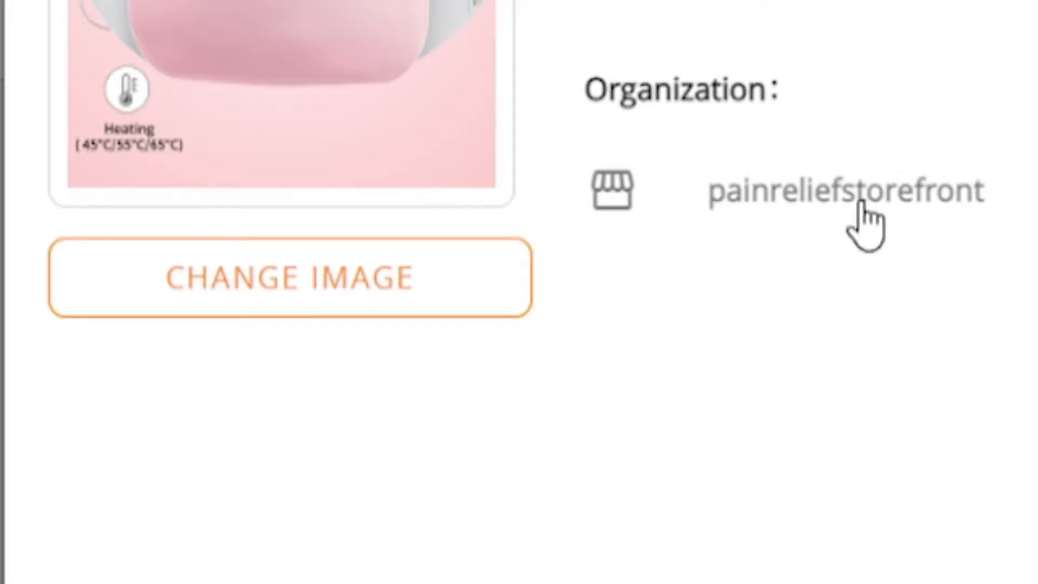
{"action": "left_click", "coordinate": [705, 225]}
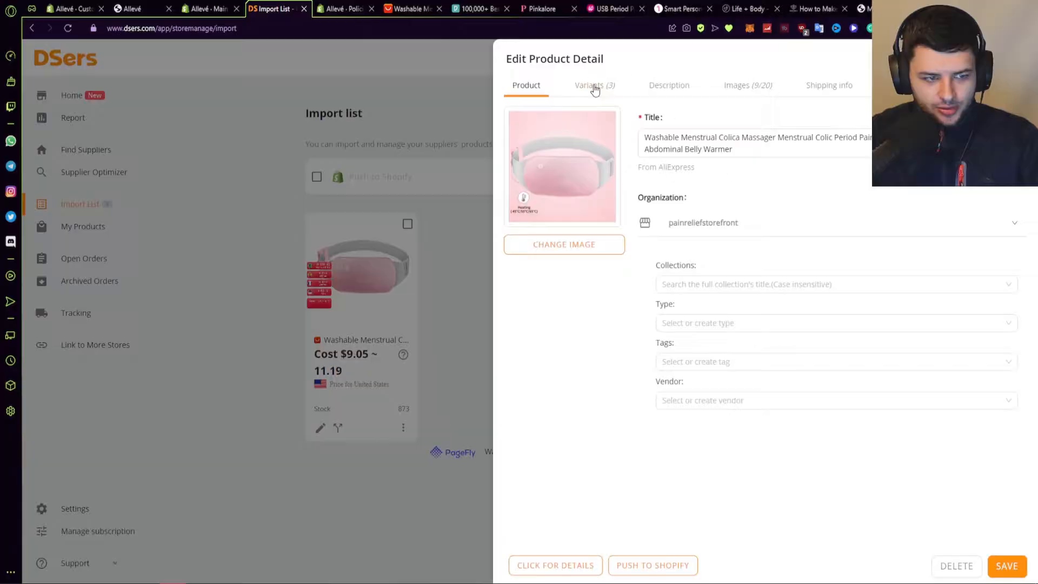
Step: Delete the product's Type A and Type B variants, keeping only Type C
{"action": "left_click", "coordinate": [593, 88]}
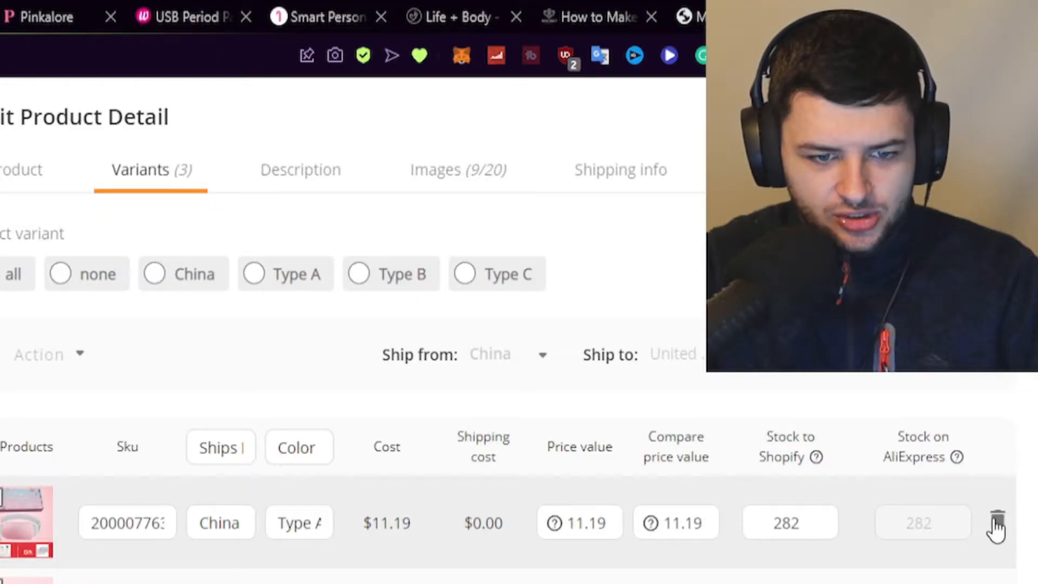
{"action": "left_click", "coordinate": [1017, 262]}
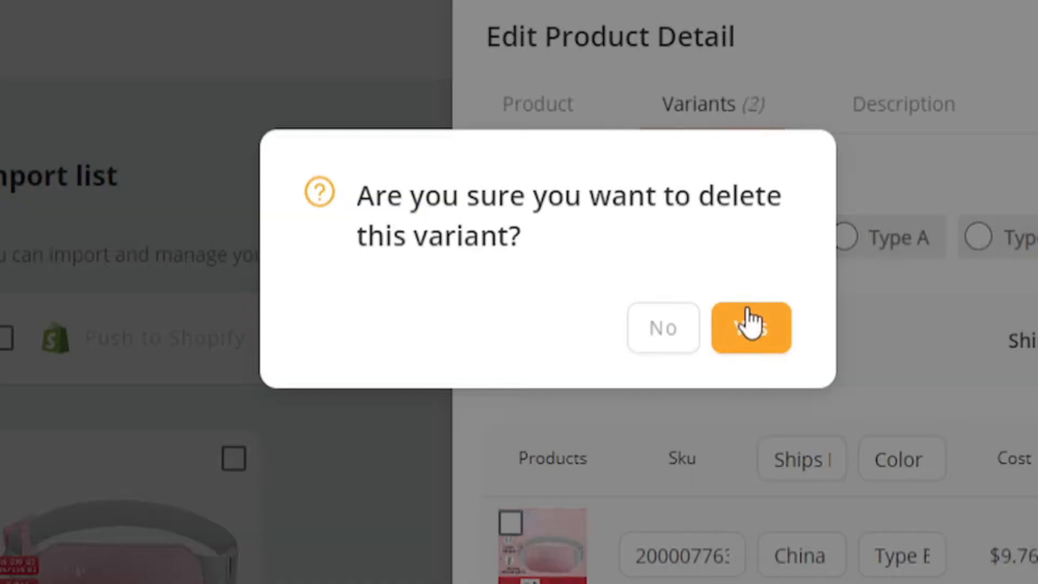
{"action": "left_click", "coordinate": [617, 172]}
{"action": "left_click", "coordinate": [1019, 261]}
{"action": "left_click", "coordinate": [608, 171]}
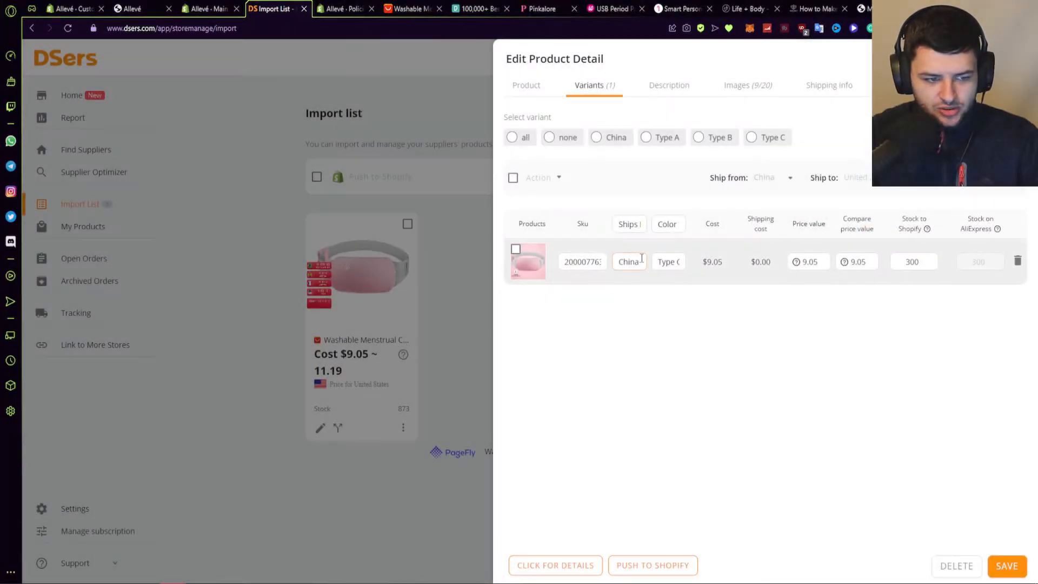
{"action": "left_click", "coordinate": [698, 293]}
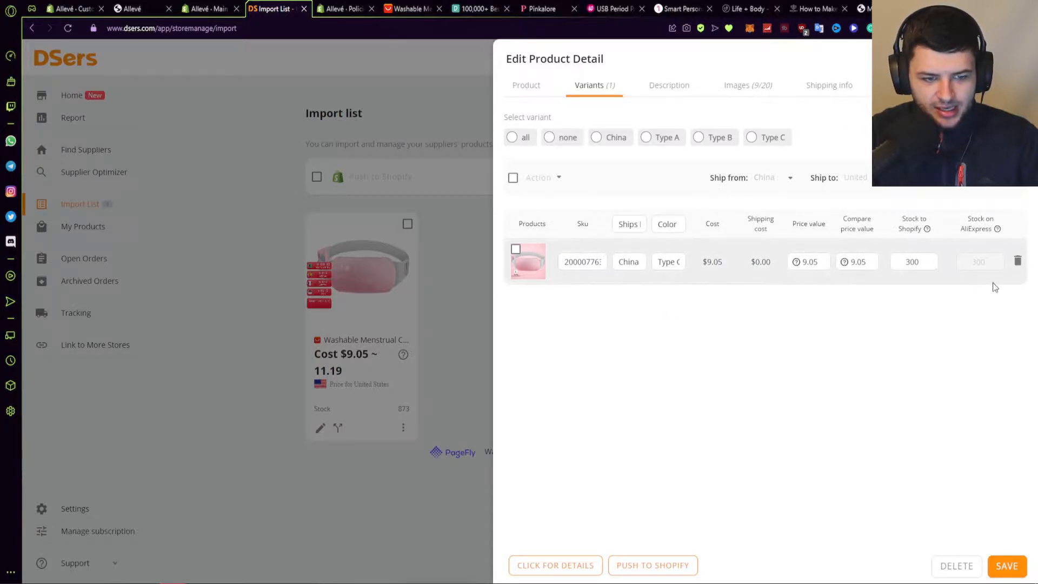
{"action": "left_click", "coordinate": [855, 261]}
{"action": "left_click", "coordinate": [821, 283]}
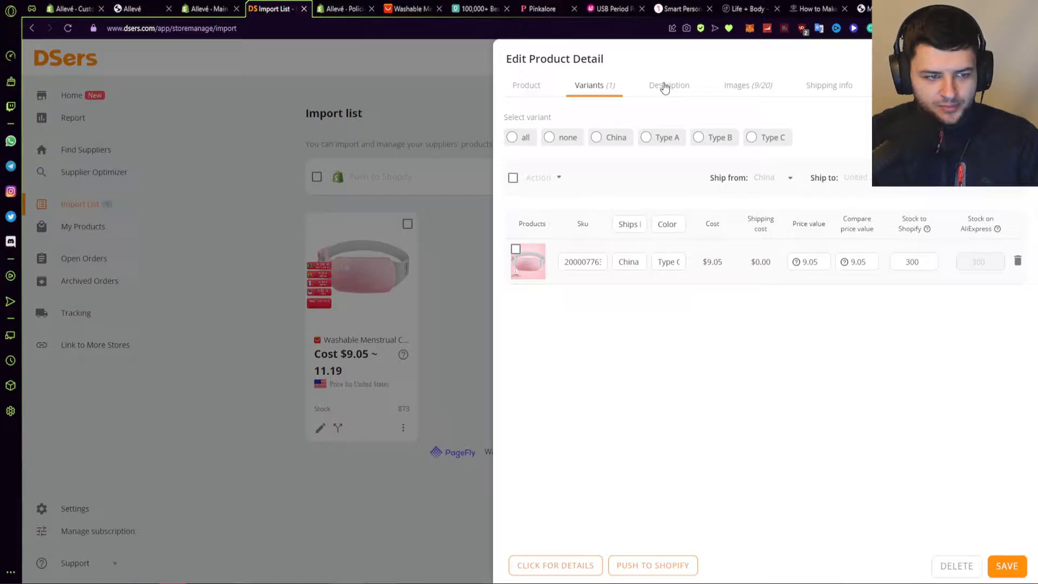
Step: Examine the heating pad's full description and the images chosen for the Shopify listing
{"action": "left_click", "coordinate": [666, 87]}
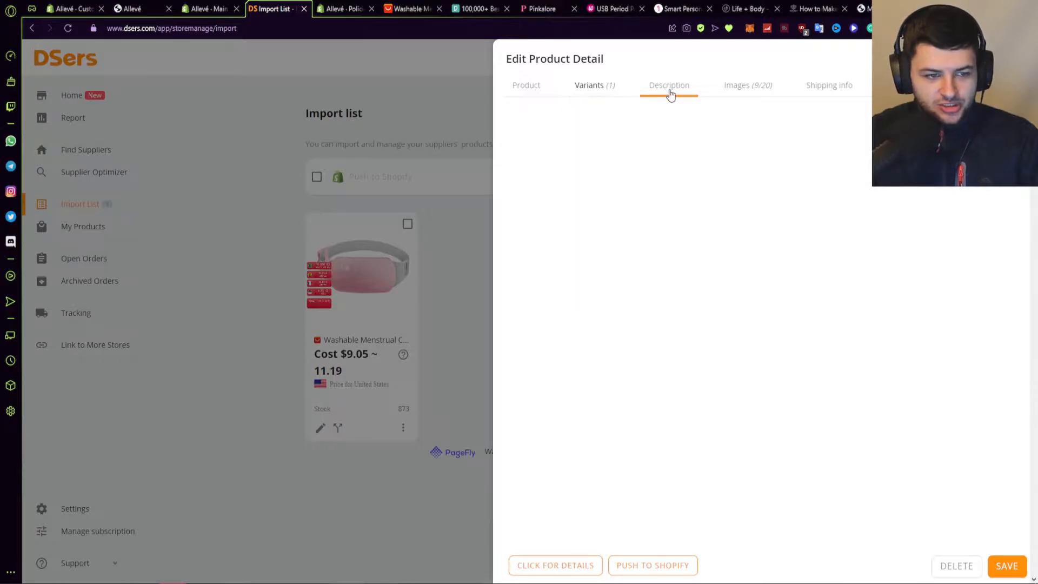
{"action": "scroll", "coordinate": [573, 284], "scroll_direction": "down", "scroll_amount": 10}
{"action": "scroll", "coordinate": [573, 283], "scroll_direction": "down", "scroll_amount": 15}
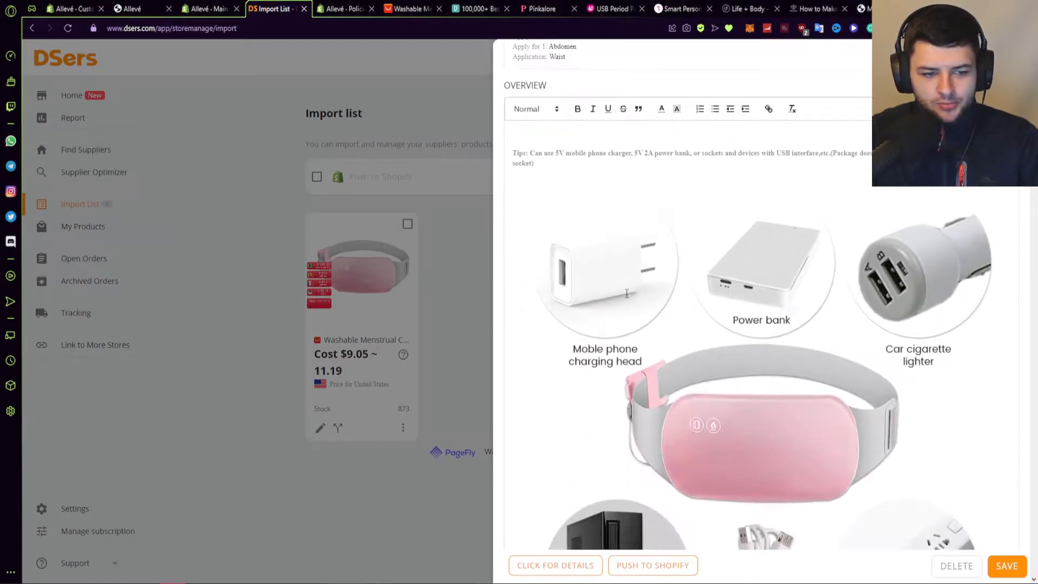
{"action": "scroll", "coordinate": [717, 290], "scroll_direction": "down", "scroll_amount": 15}
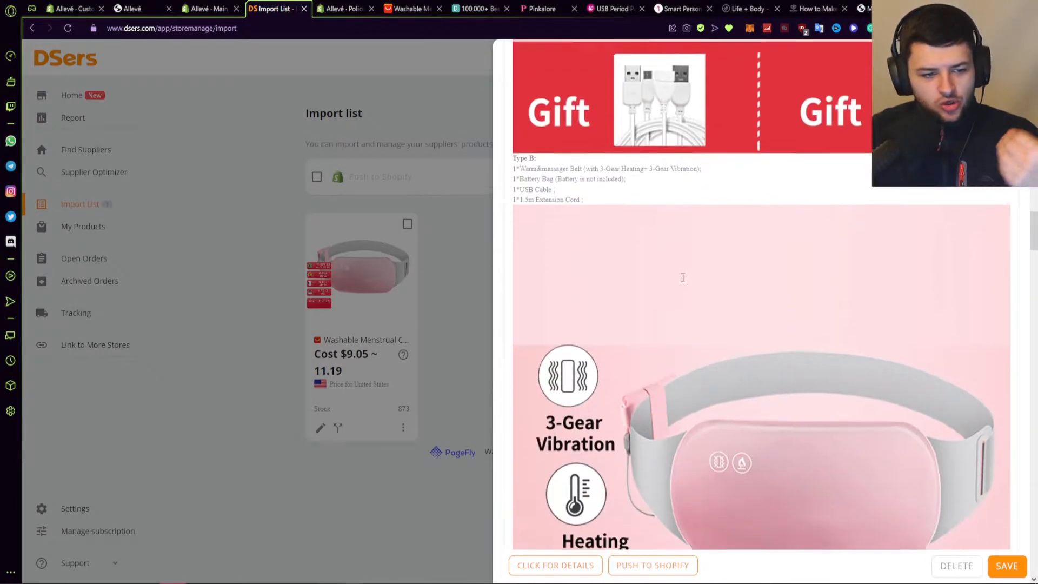
{"action": "scroll", "coordinate": [635, 237], "scroll_direction": "down", "scroll_amount": 15}
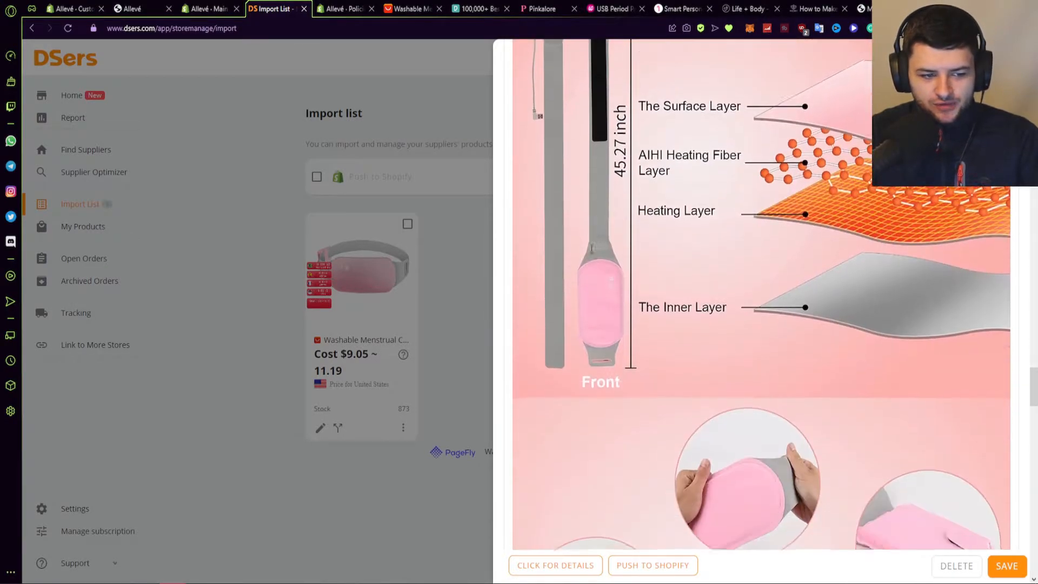
{"action": "scroll", "coordinate": [596, 265], "scroll_direction": "down", "scroll_amount": 15}
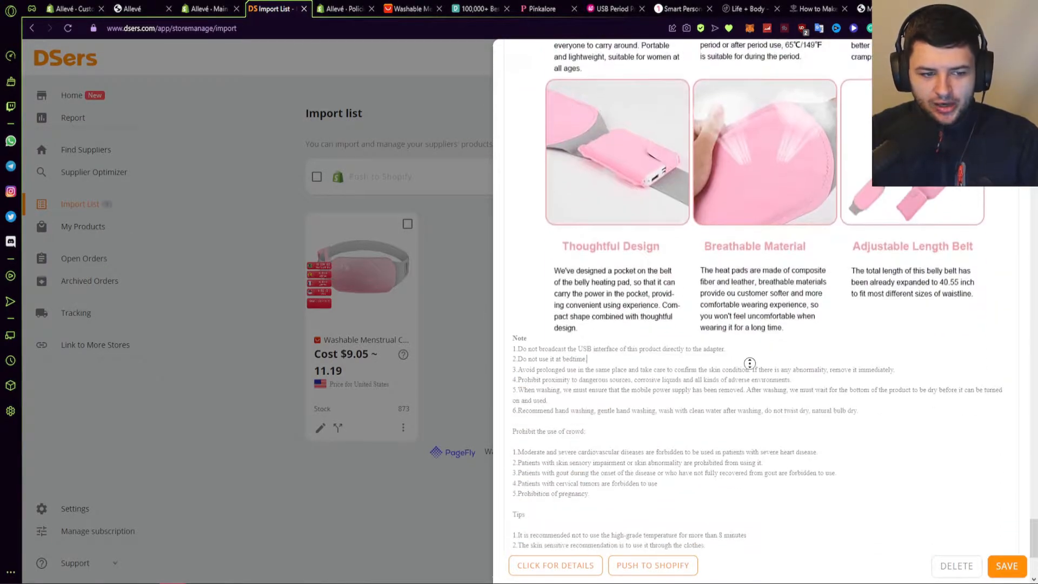
{"action": "scroll", "coordinate": [664, 249], "scroll_direction": "up", "scroll_amount": 9}
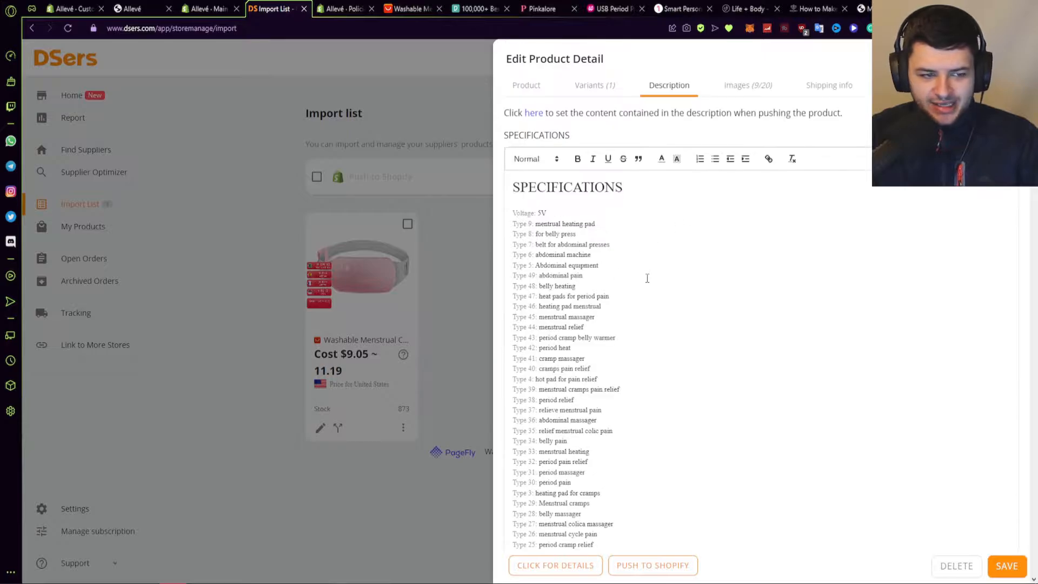
{"action": "left_click", "coordinate": [761, 86]}
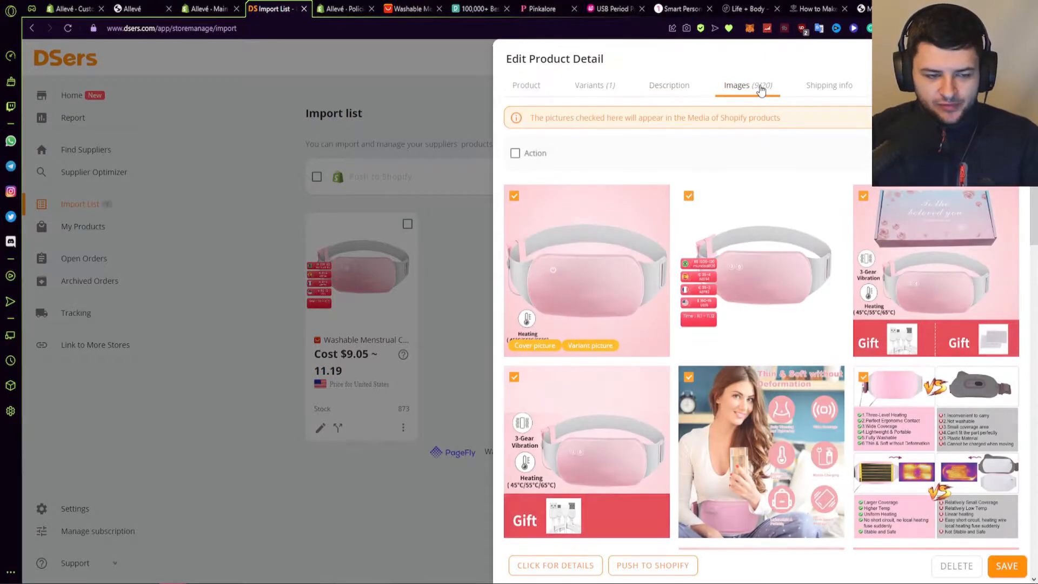
{"action": "scroll", "coordinate": [897, 443], "scroll_direction": "down", "scroll_amount": 10}
{"action": "scroll", "coordinate": [740, 228], "scroll_direction": "up", "scroll_amount": 10}
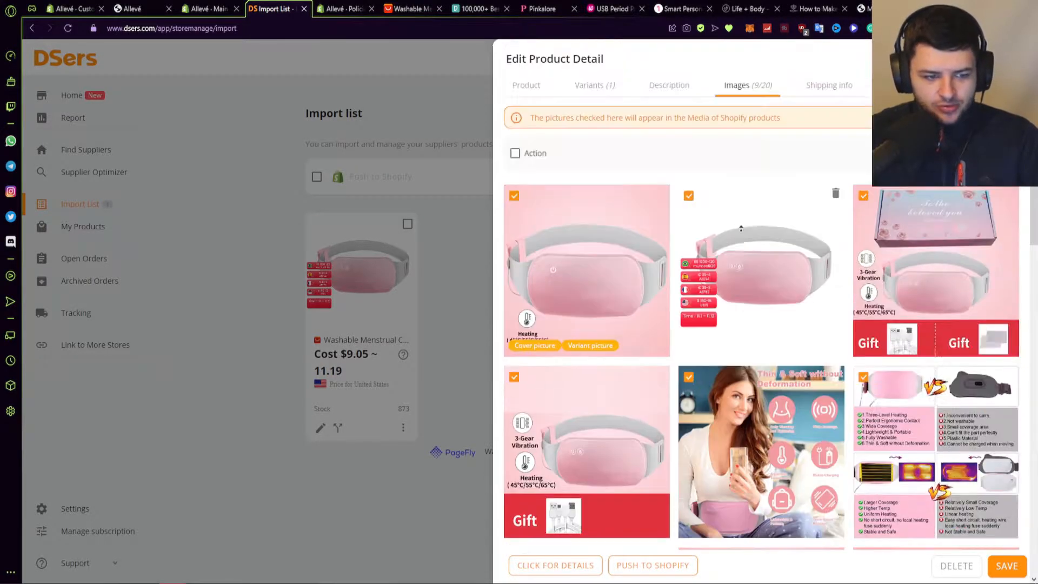
Step: Look up the product's AliExpress shipping information for the United States
{"action": "left_click", "coordinate": [828, 89]}
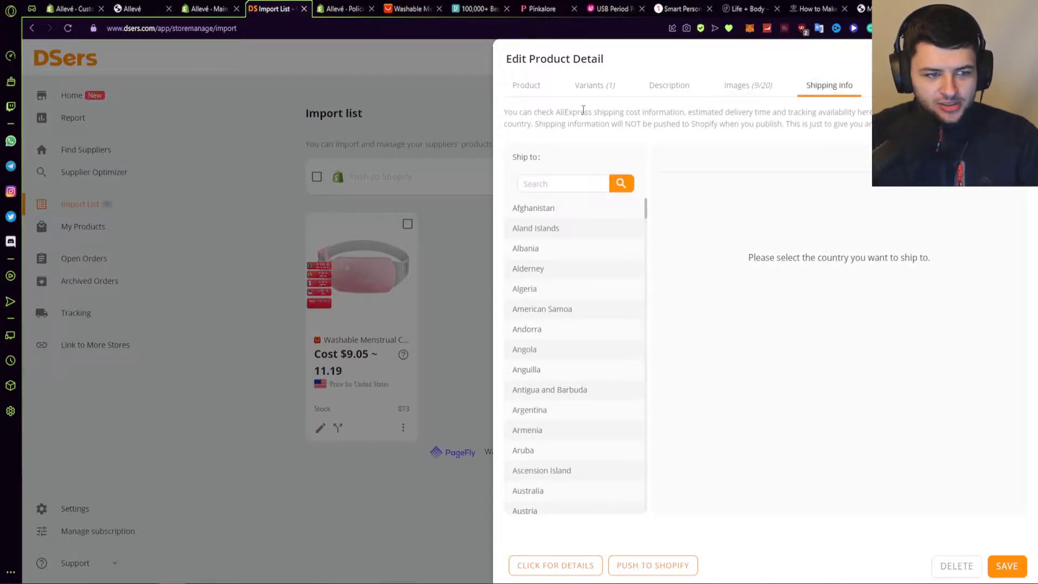
{"action": "left_click", "coordinate": [594, 184]}
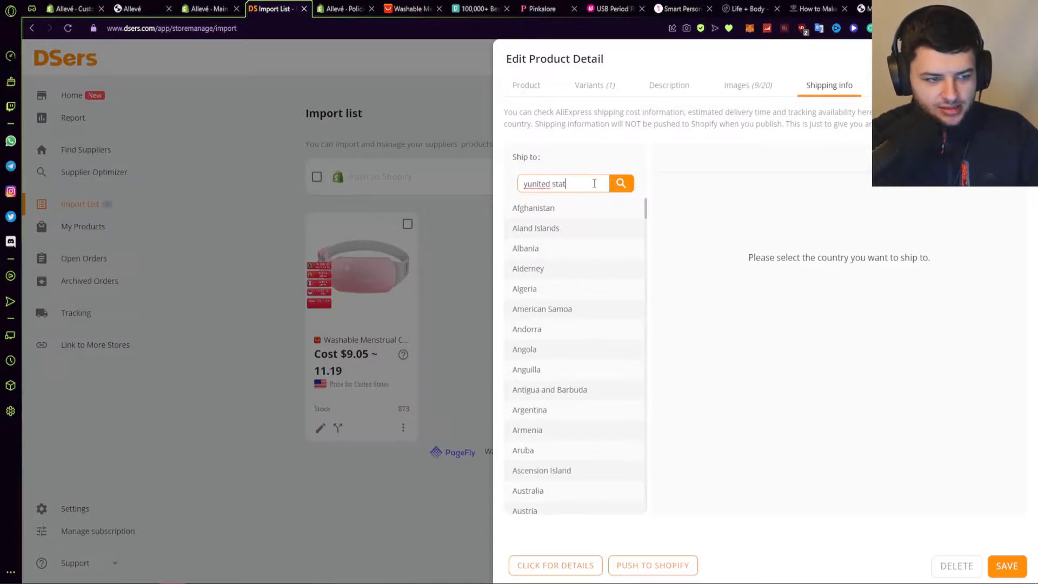
{"action": "type", "text": "united states"}
{"action": "left_click", "coordinate": [571, 209]}
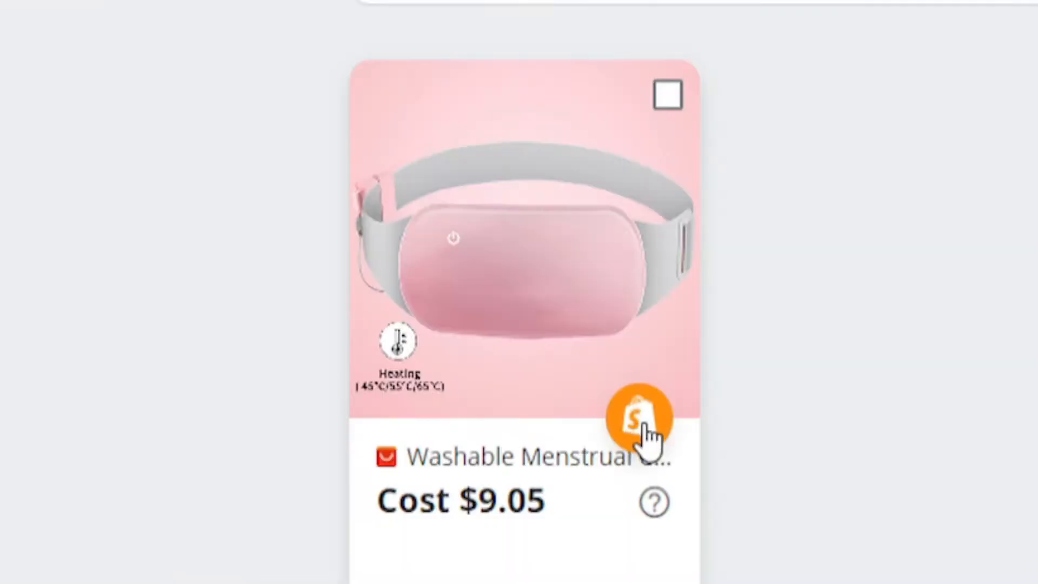
Step: Push the heating pad to the Shopify store with the option to also publish to Online Store enabled
{"action": "left_click", "coordinate": [398, 327]}
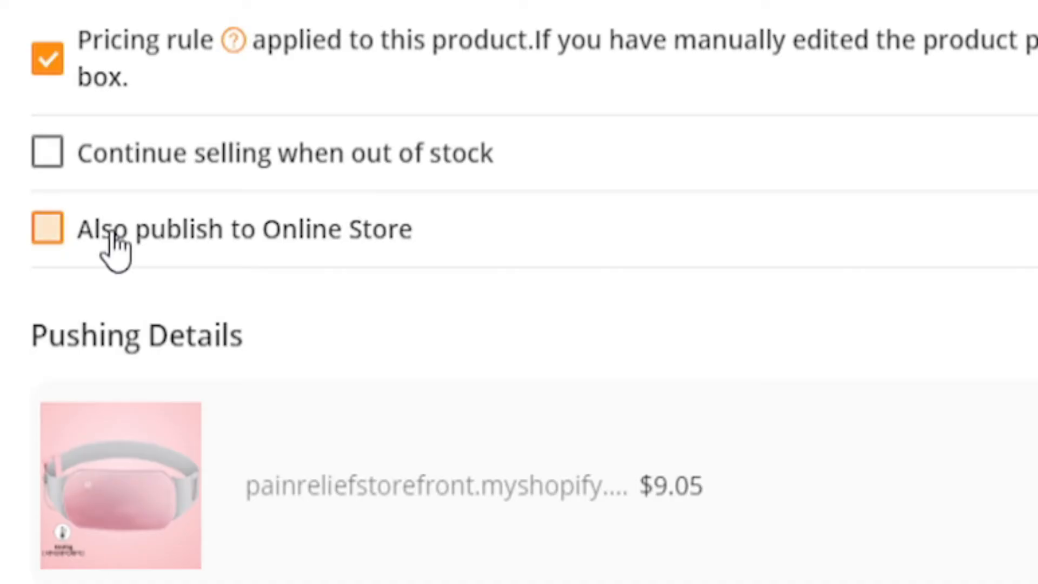
{"action": "left_click", "coordinate": [330, 286]}
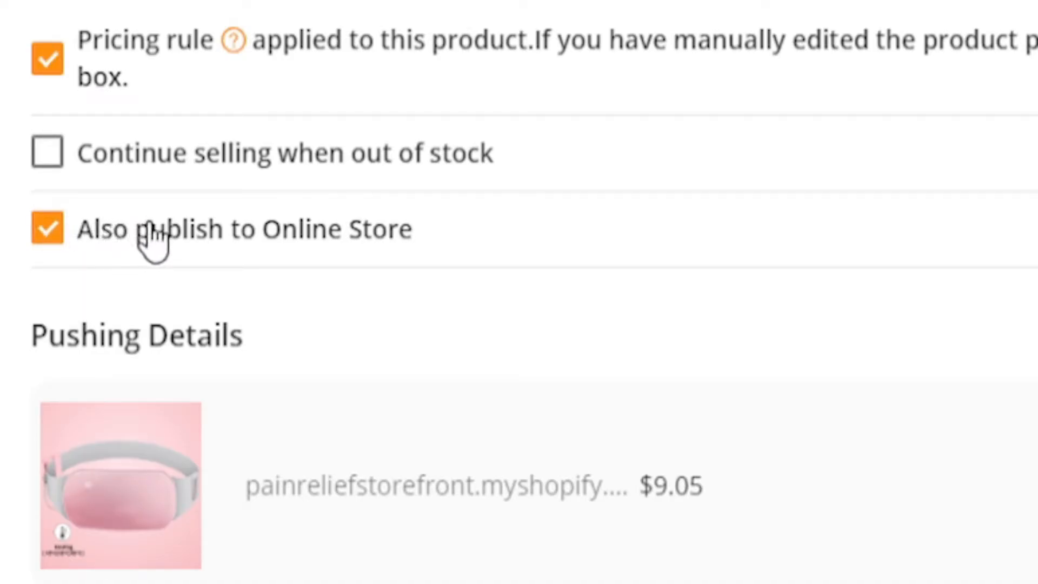
{"action": "left_click", "coordinate": [893, 459]}
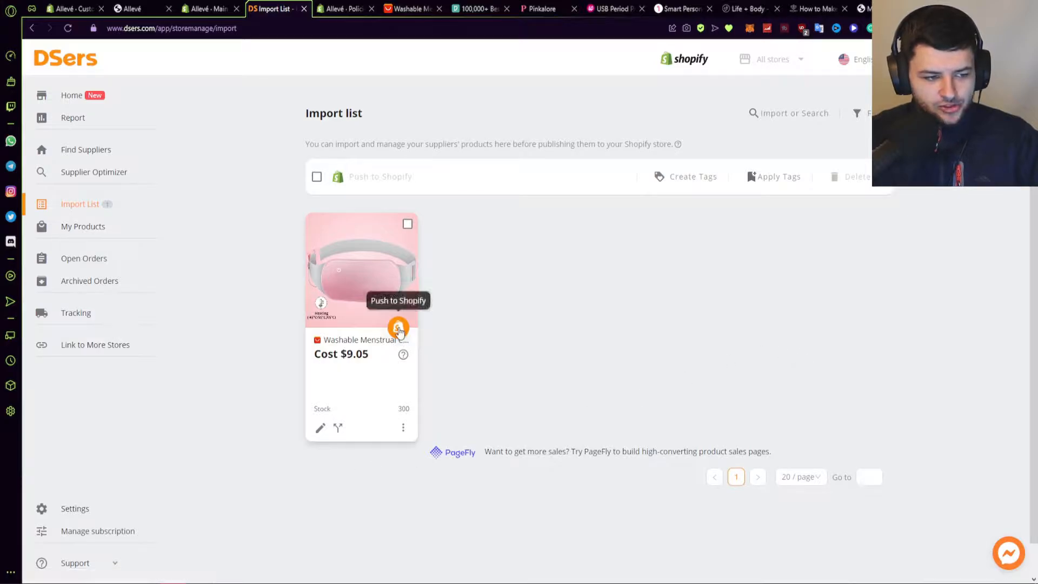
Step: Close the DSers page, place the Shopify admin page beside the theme editor and open the washable menstrual heating pad product there
{"action": "left_click", "coordinate": [70, 9]}
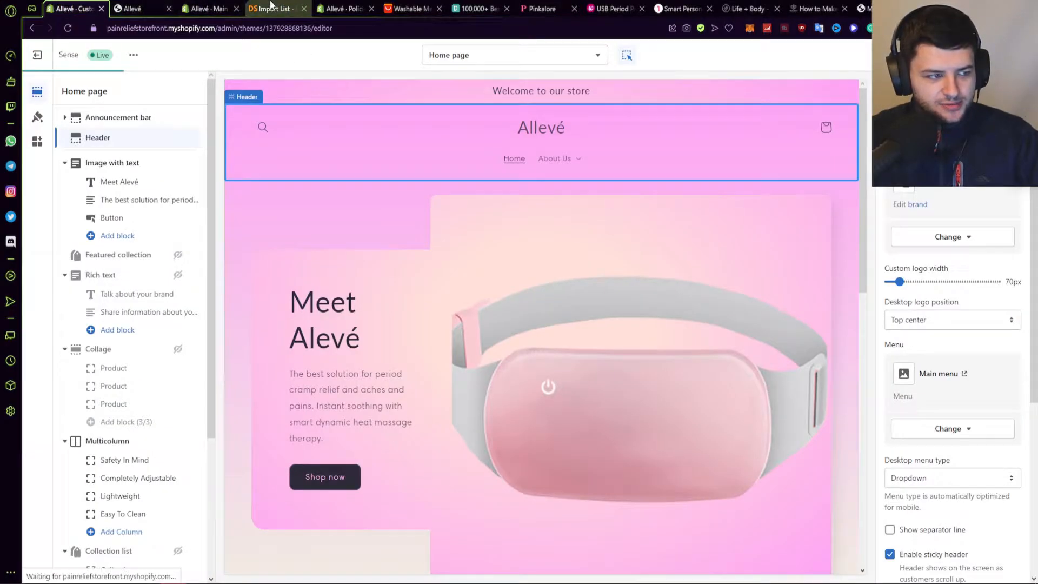
{"action": "middle_click", "coordinate": [271, 4]}
{"action": "left_click_drag", "start_coordinate": [200, 8], "coordinate": [120, 10]}
{"action": "left_click", "coordinate": [64, 150]}
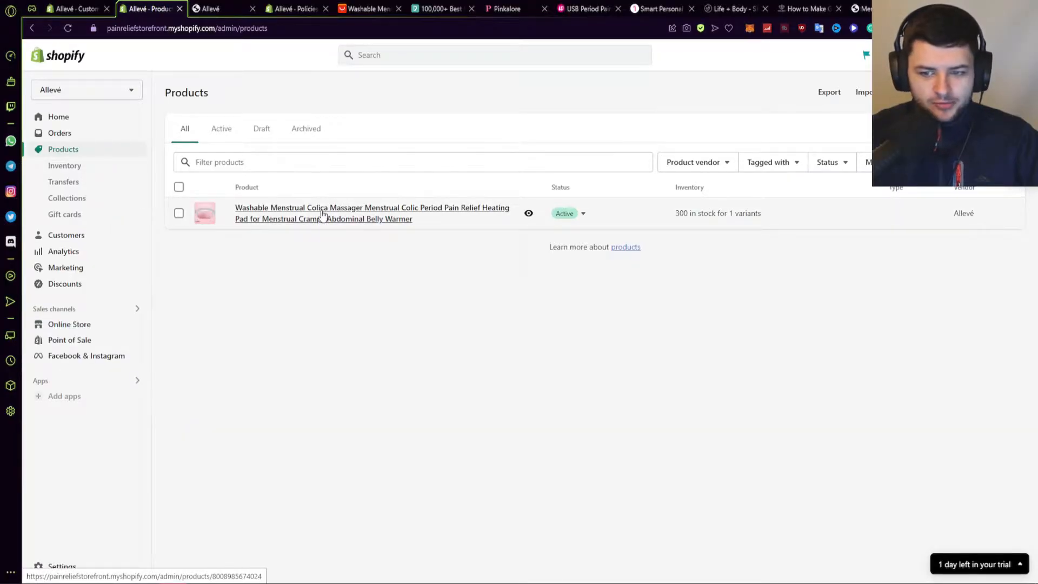
{"action": "left_click", "coordinate": [303, 220]}
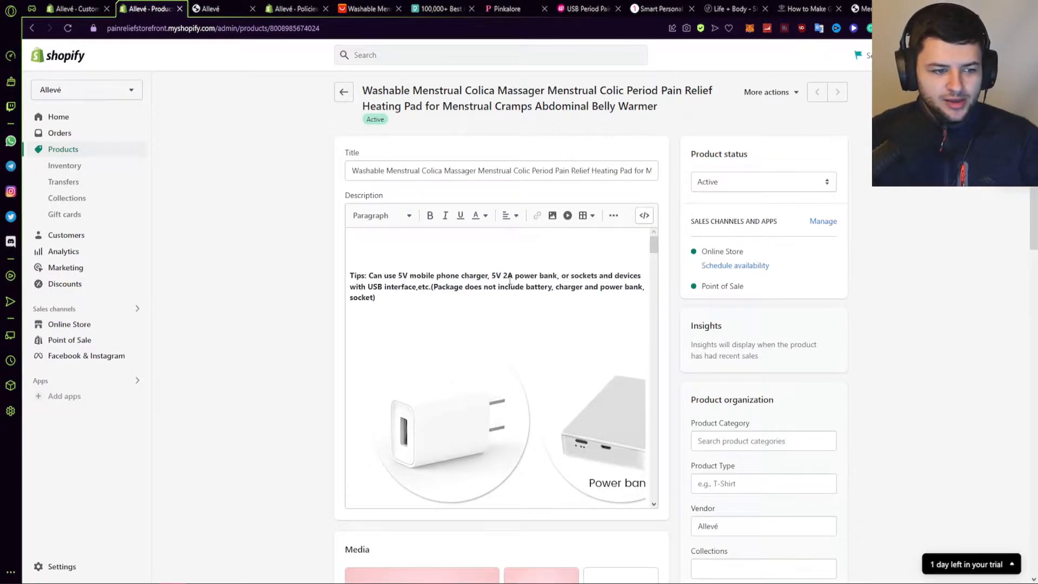
Step: Copy the full product title and paste it at the start of the description
{"action": "triple_click", "coordinate": [410, 173]}
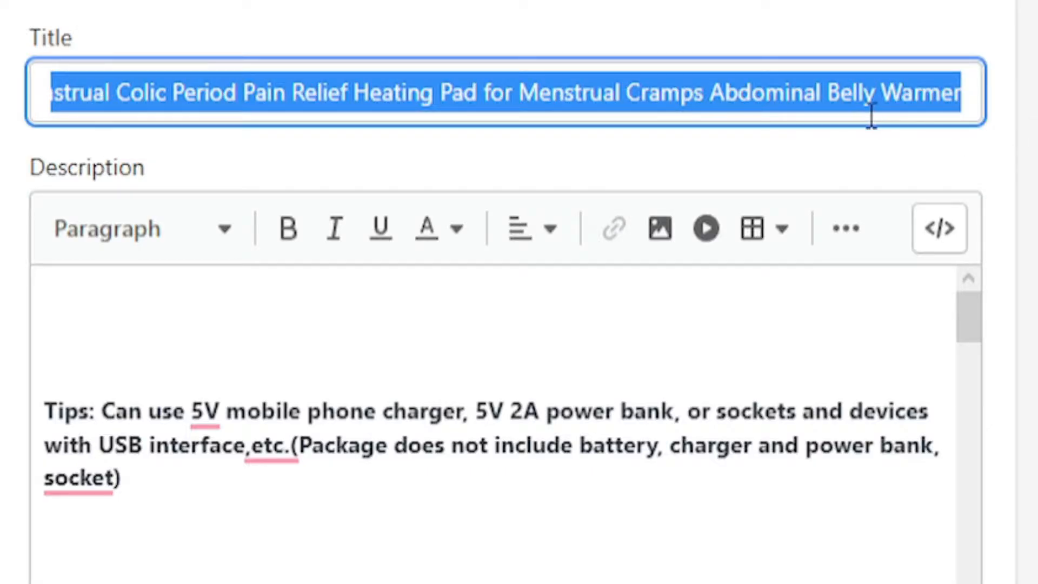
{"action": "left_click", "coordinate": [939, 91]}
{"action": "key", "text": "ctrl+a"}
{"action": "key", "text": "ctrl+c"}
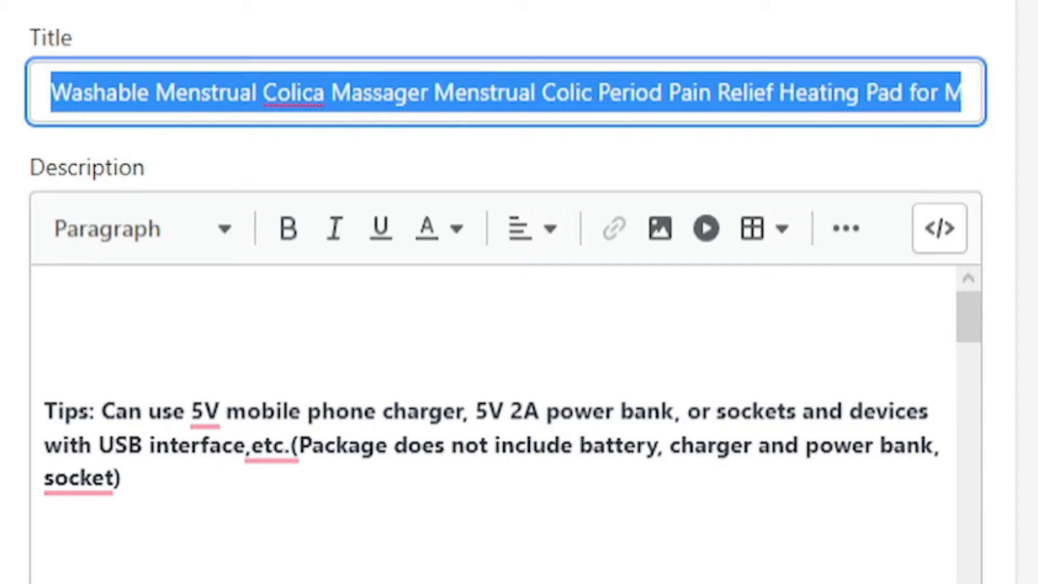
{"action": "left_click", "coordinate": [141, 343]}
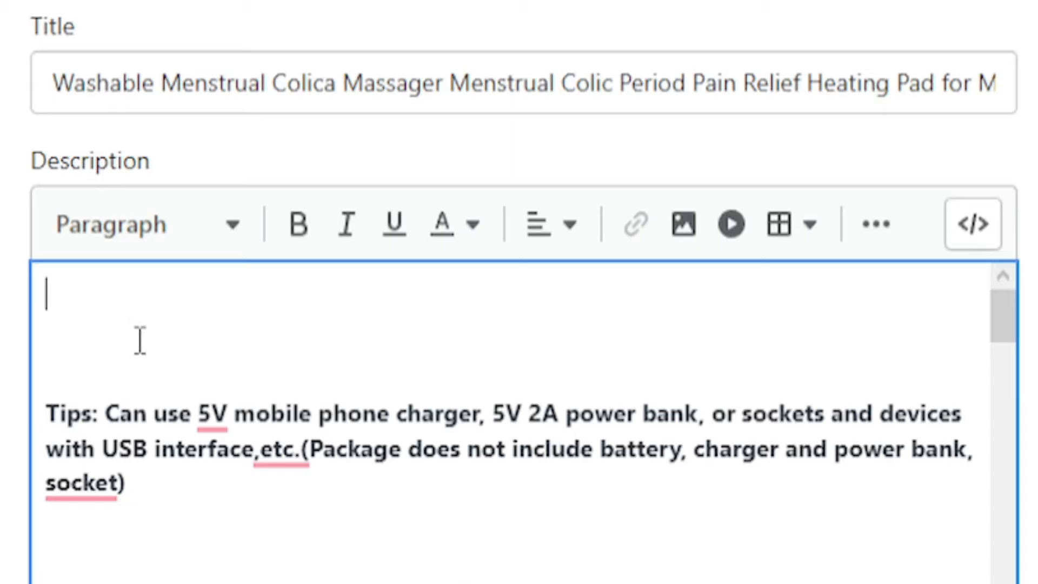
{"action": "key", "text": "ctrl+v"}
Step: Replace the product title with "Allevé™ Menstrual Relief Heating and Massage Pad"
{"action": "triple_click", "coordinate": [448, 169]}
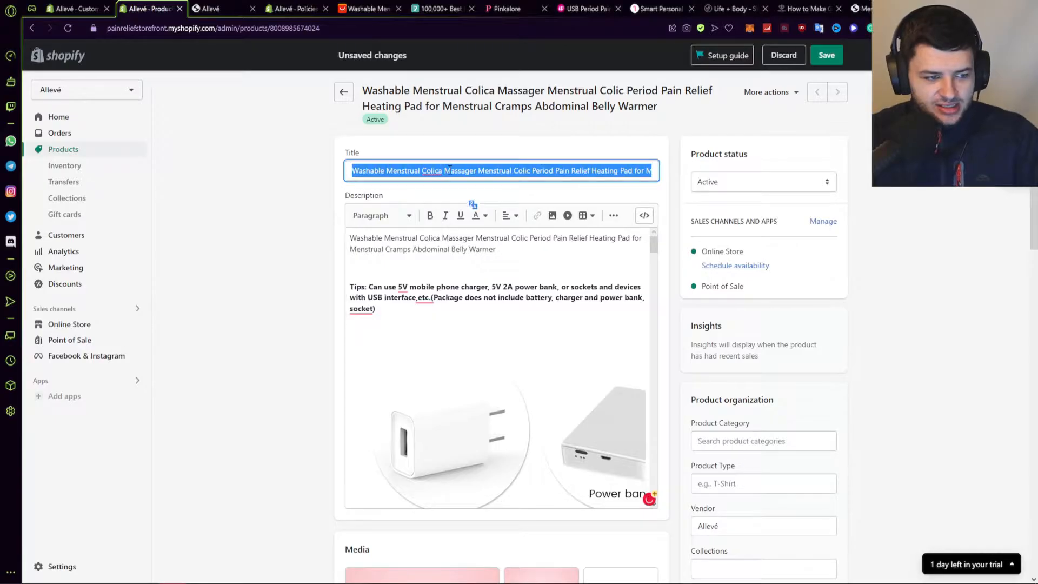
{"action": "key", "text": "BackSpace"}
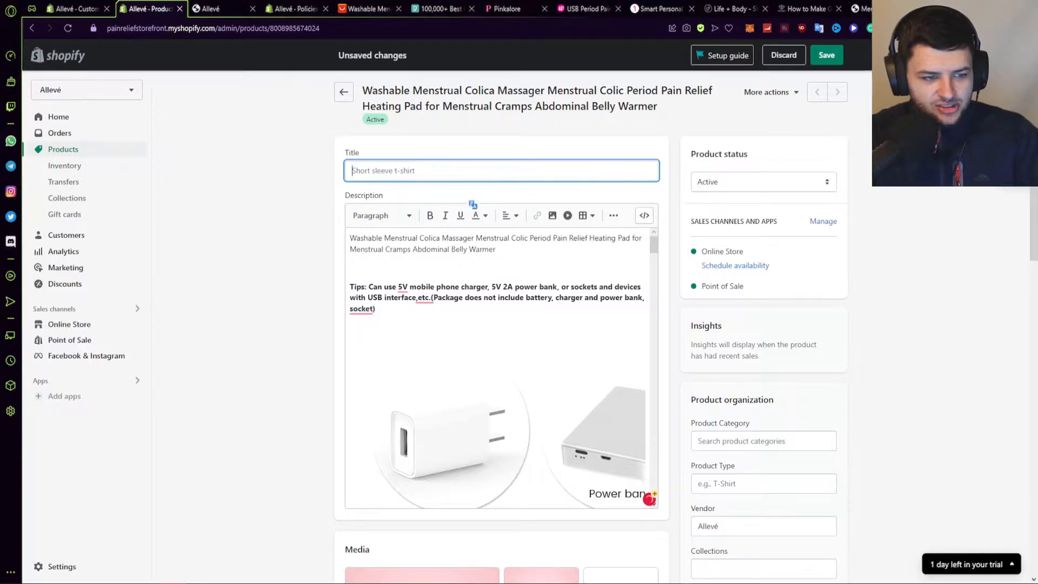
{"action": "type", "text": "™ Menstrual Relief Heating and Massage Pad"}
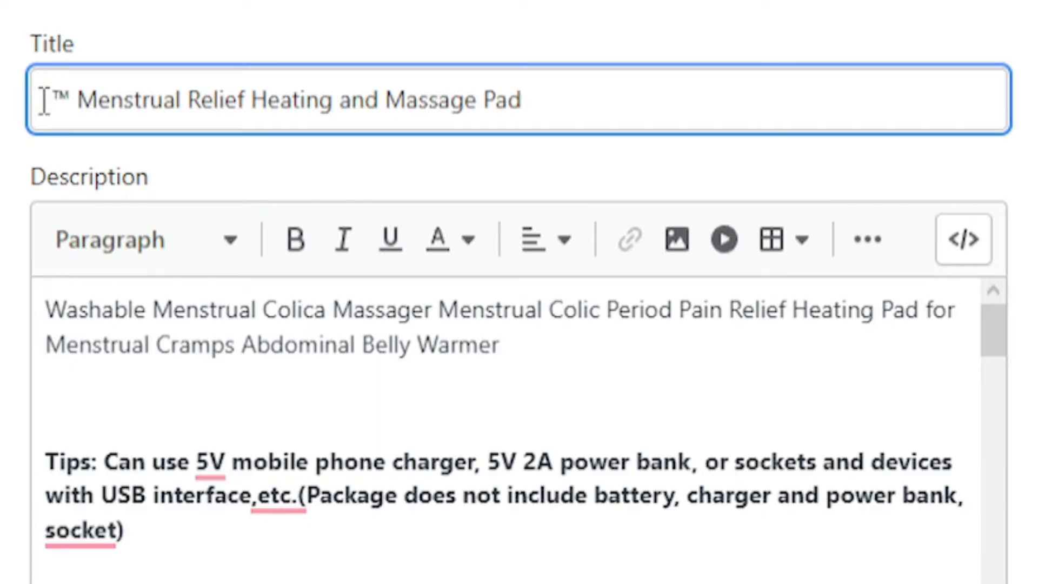
{"action": "left_click", "coordinate": [44, 100]}
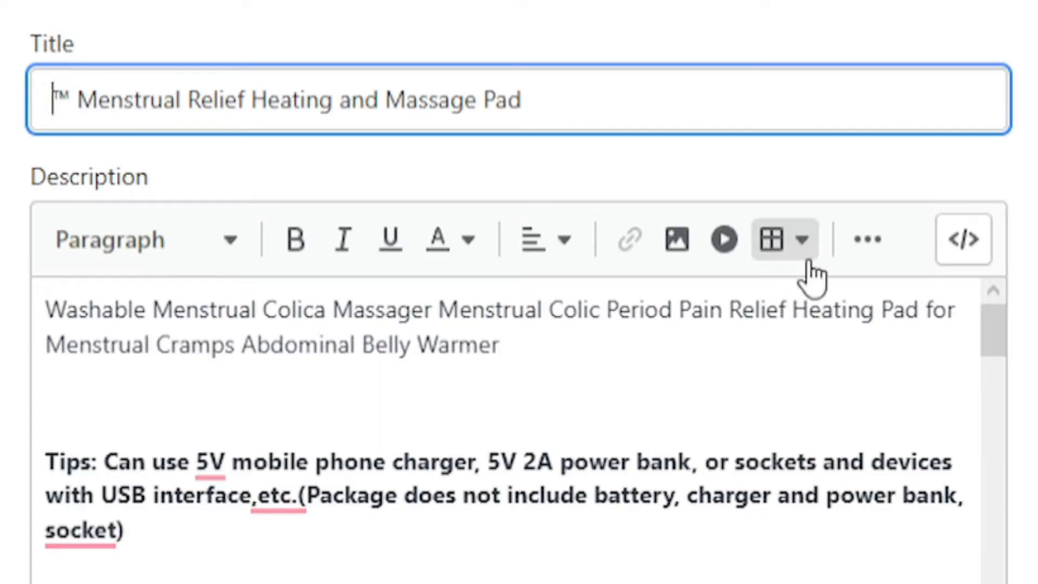
{"action": "type", "text": "Alle"}
{"action": "type", "text": "vé"}
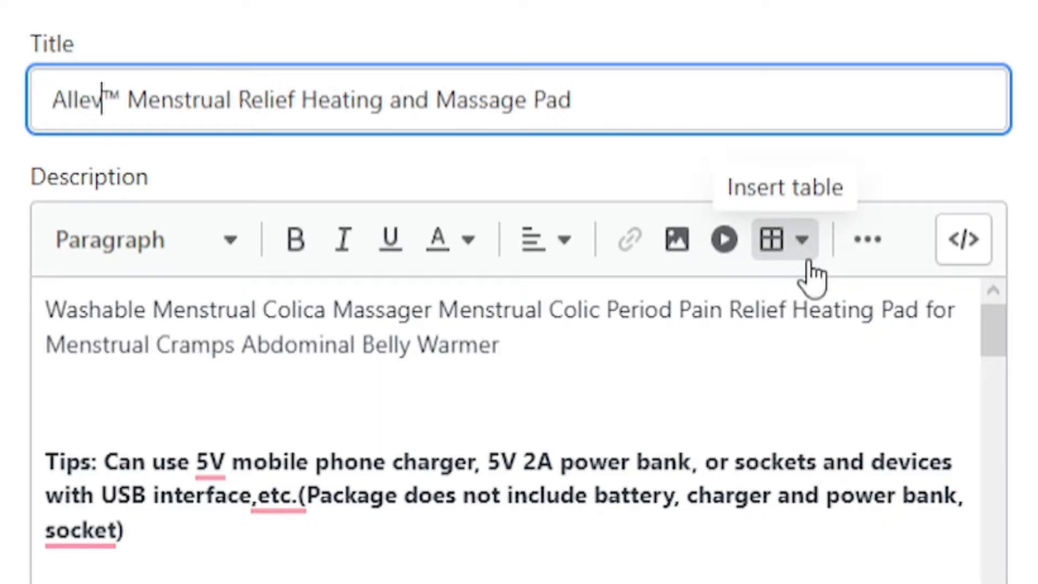
{"action": "left_click_drag", "start_coordinate": [140, 100], "coordinate": [650, 99]}
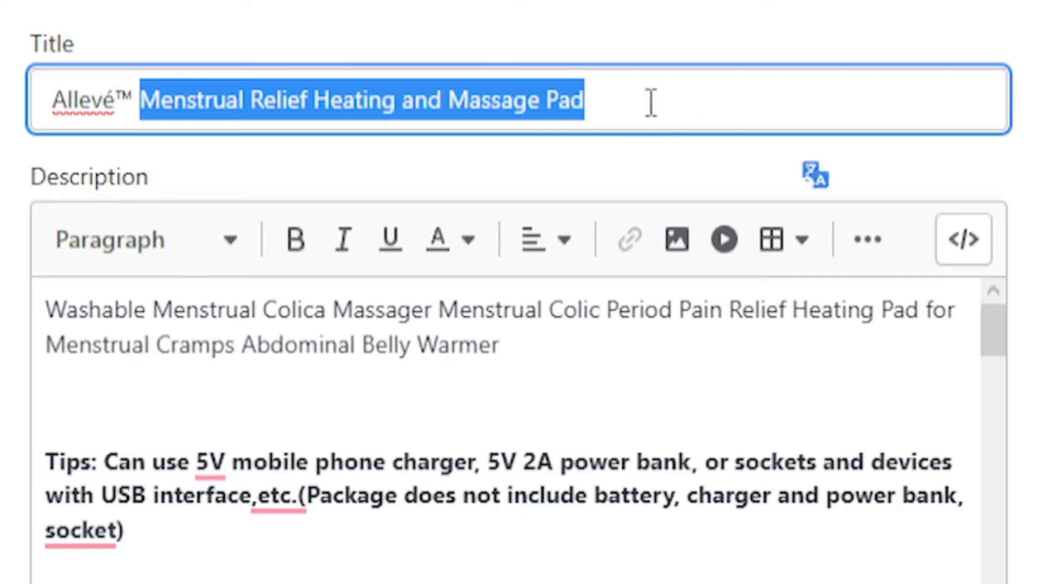
{"action": "left_click", "coordinate": [623, 107]}
{"action": "key", "text": "ctrl+a"}
{"action": "left_click", "coordinate": [655, 91]}
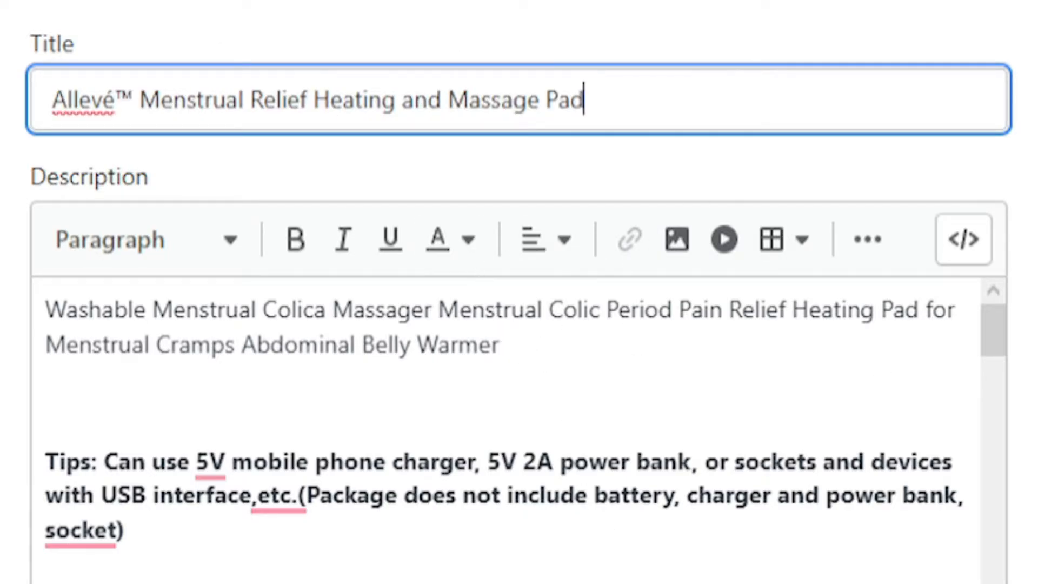
{"action": "left_click_drag", "start_coordinate": [136, 91], "coordinate": [140, 125]}
{"action": "left_click", "coordinate": [694, 104]}
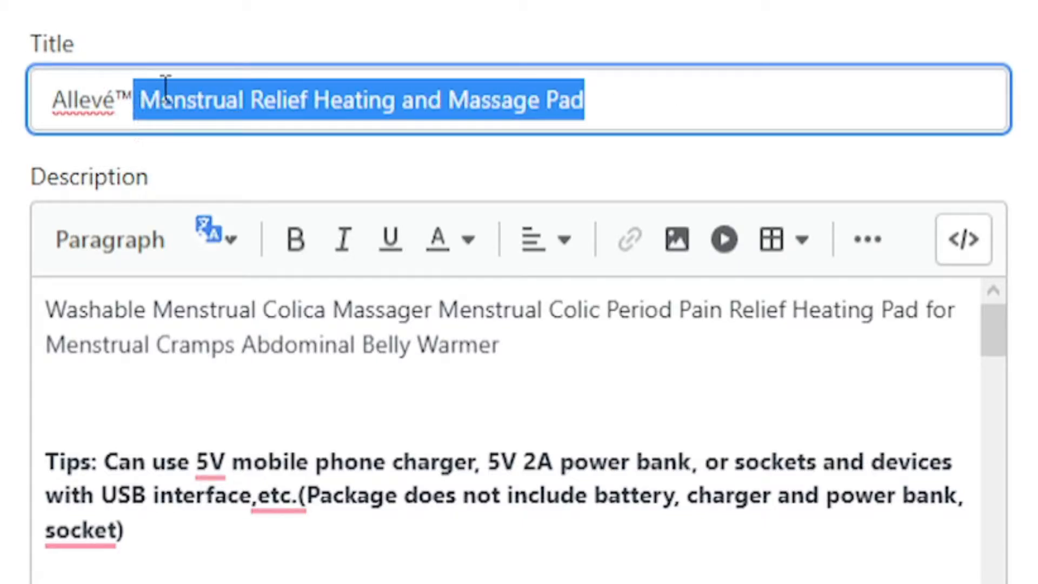
{"action": "left_click", "coordinate": [163, 87]}
{"action": "left_click", "coordinate": [518, 358]}
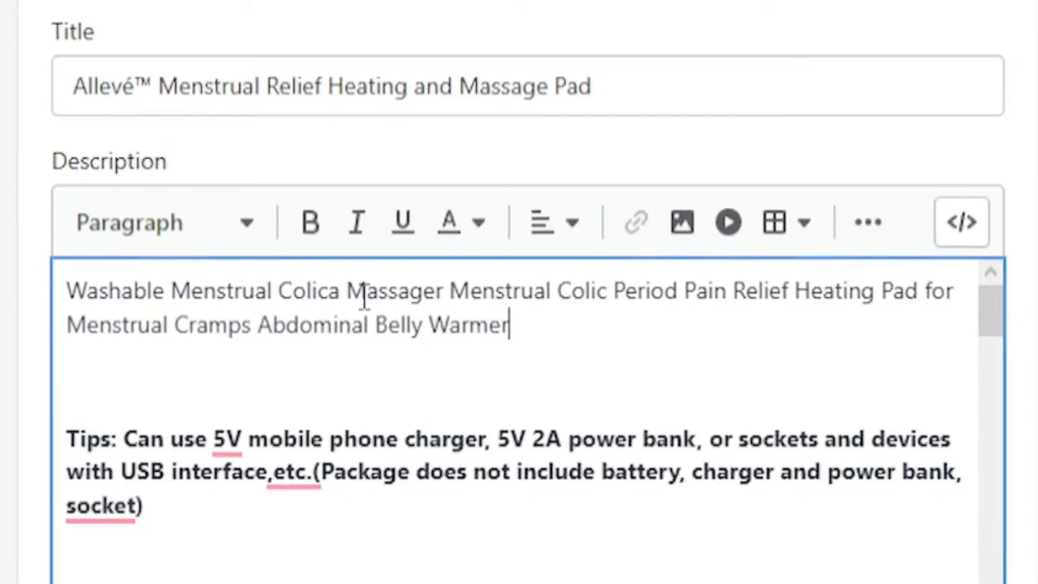
{"action": "triple_click", "coordinate": [206, 333]}
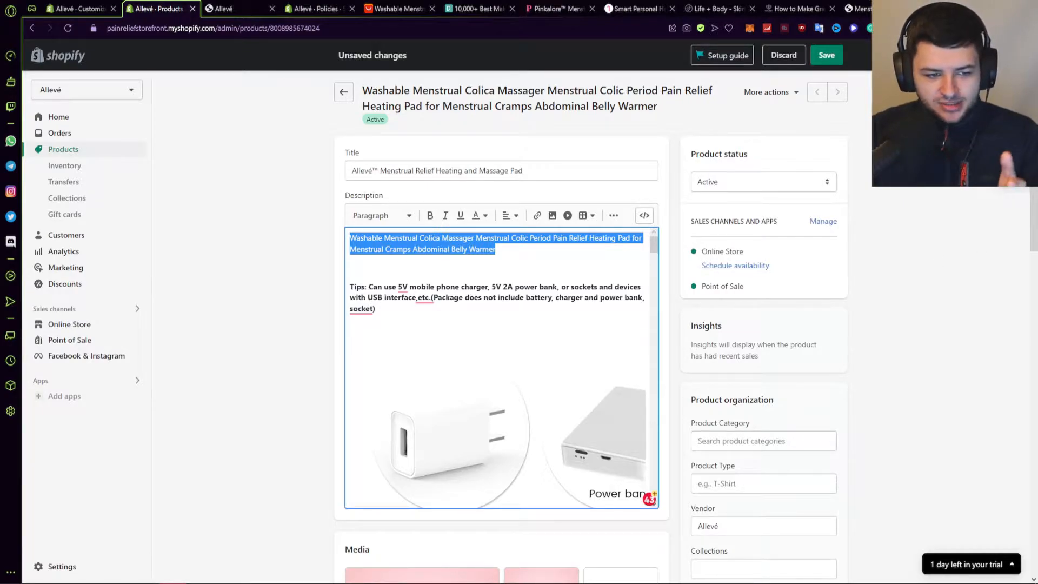
Step: Set the product category to Health & Beauty and the product type to Belt
{"action": "left_click", "coordinate": [768, 448]}
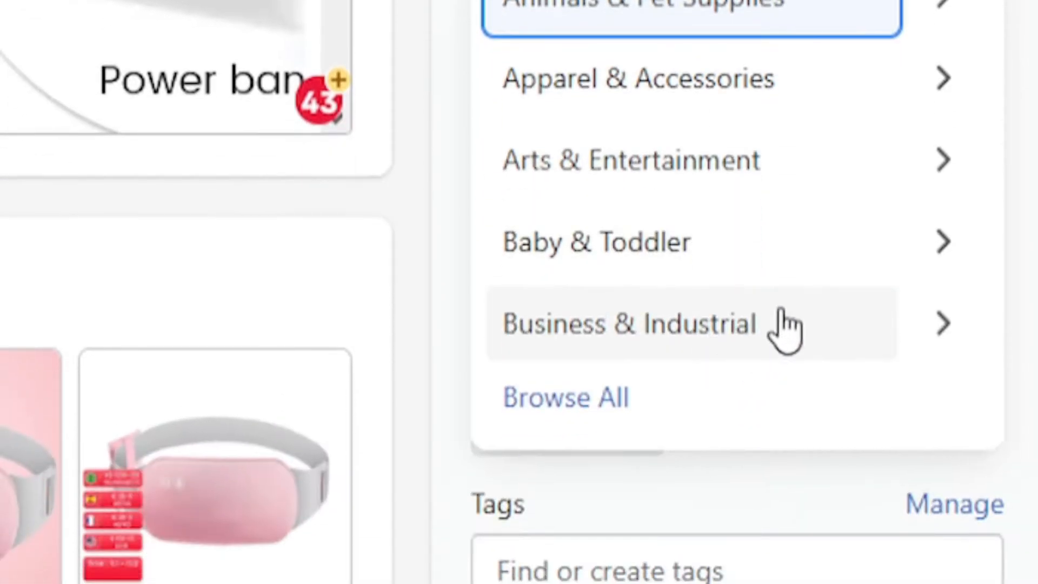
{"action": "scroll", "coordinate": [764, 324], "scroll_direction": "down", "scroll_amount": 1}
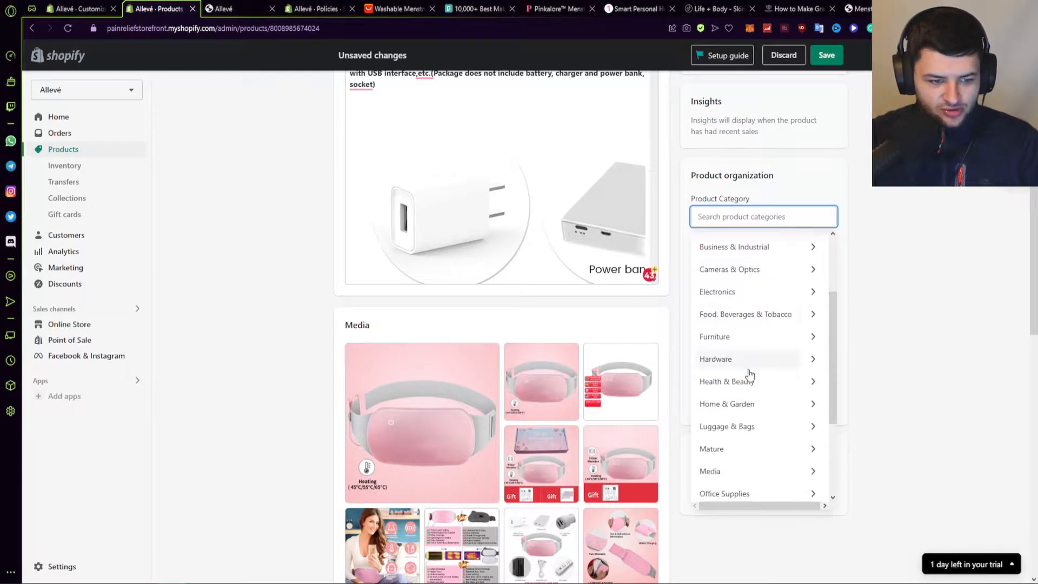
{"action": "left_click", "coordinate": [745, 380]}
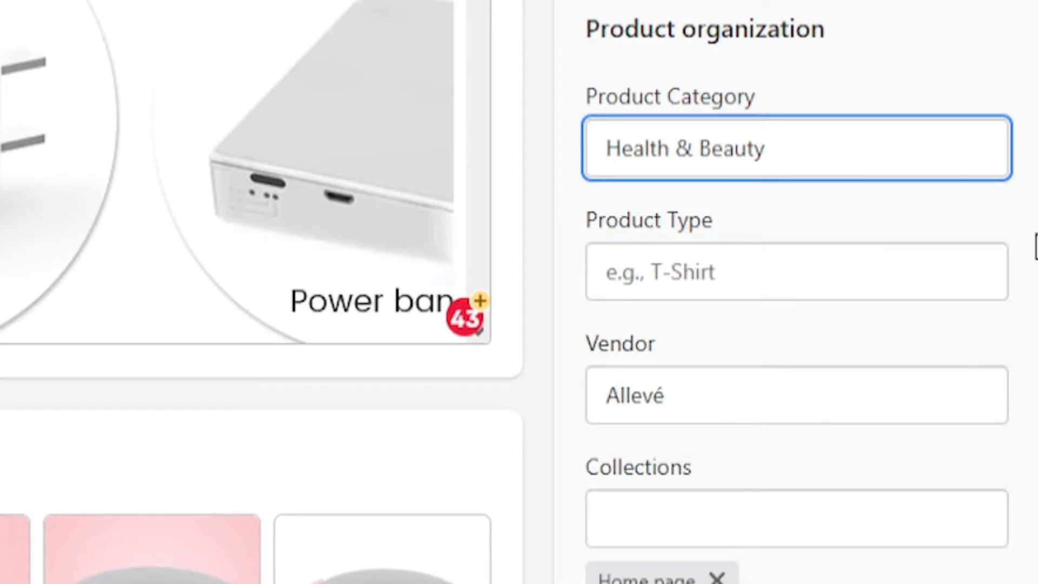
{"action": "left_click", "coordinate": [722, 293]}
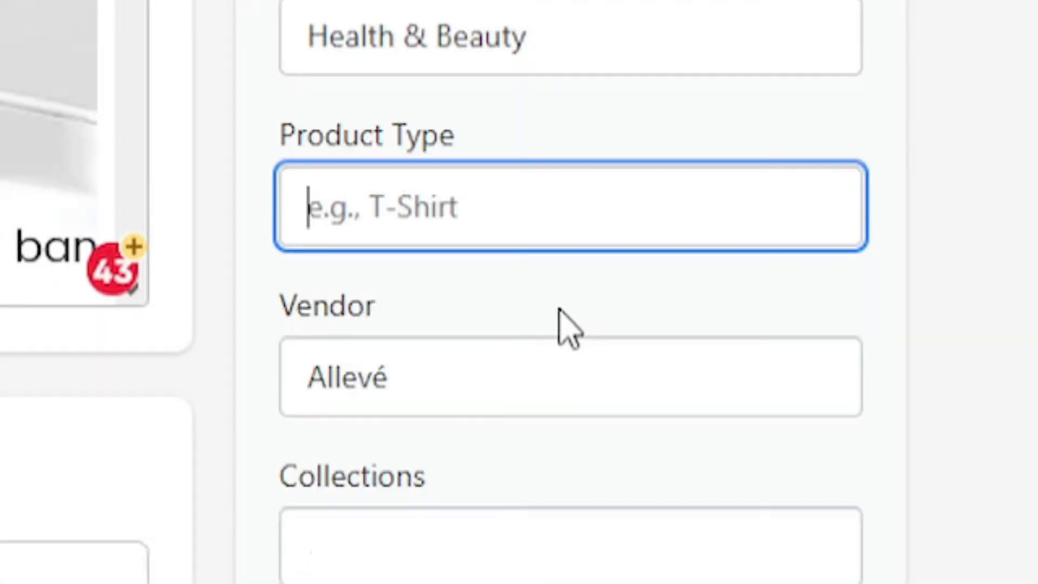
{"action": "type", "text": "Belt"}
{"action": "left_click", "coordinate": [465, 433]}
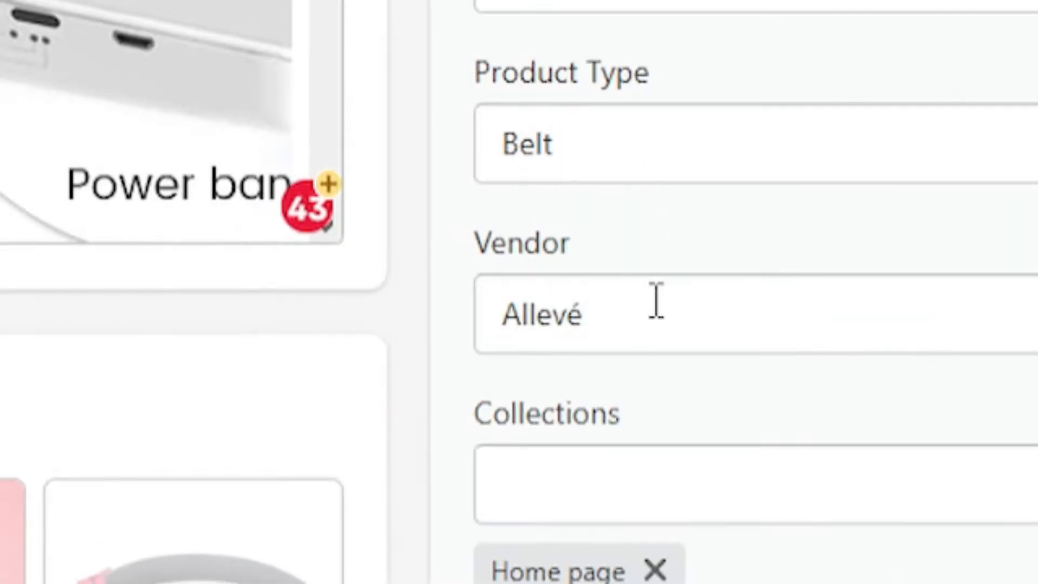
{"action": "double_click", "coordinate": [457, 368]}
{"action": "left_click", "coordinate": [611, 428]}
{"action": "scroll", "coordinate": [647, 495], "scroll_direction": "down", "scroll_amount": 1}
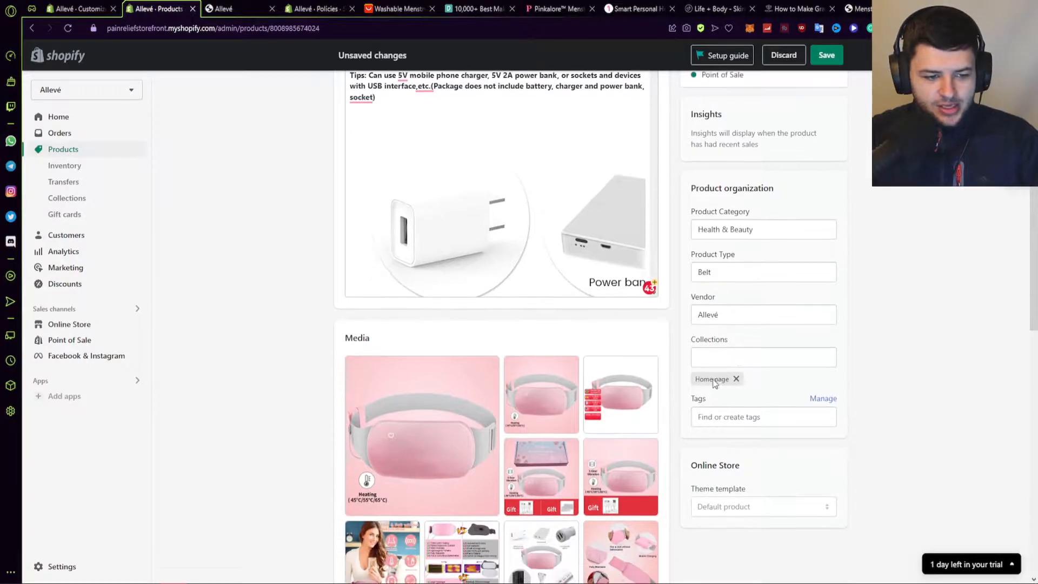
{"action": "left_click", "coordinate": [565, 483]}
{"action": "left_click", "coordinate": [833, 409]}
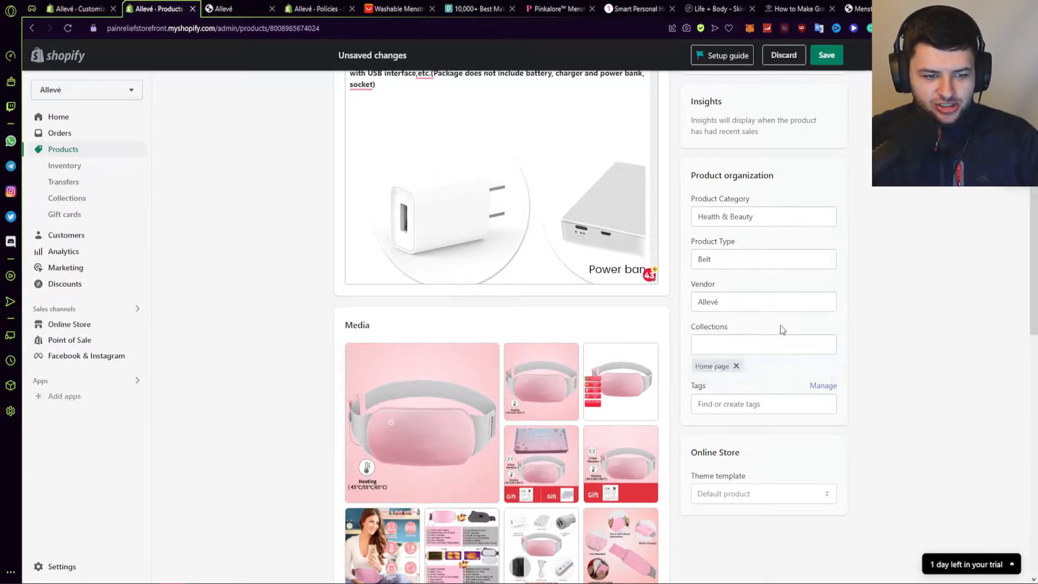
Step: Add the tag "beauty" to the product's organization details
{"action": "left_click", "coordinate": [711, 408]}
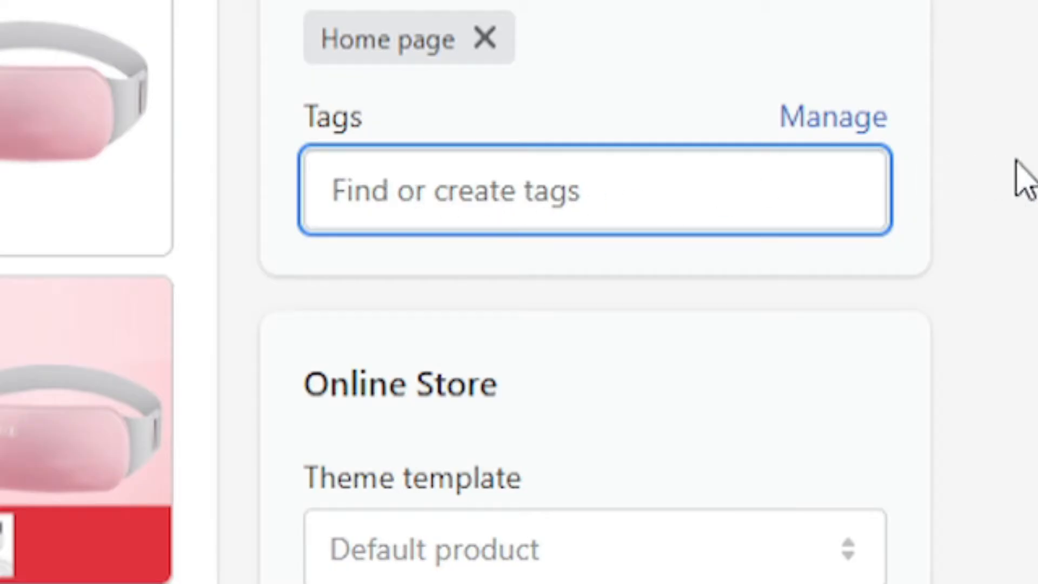
{"action": "left_click", "coordinate": [816, 118]}
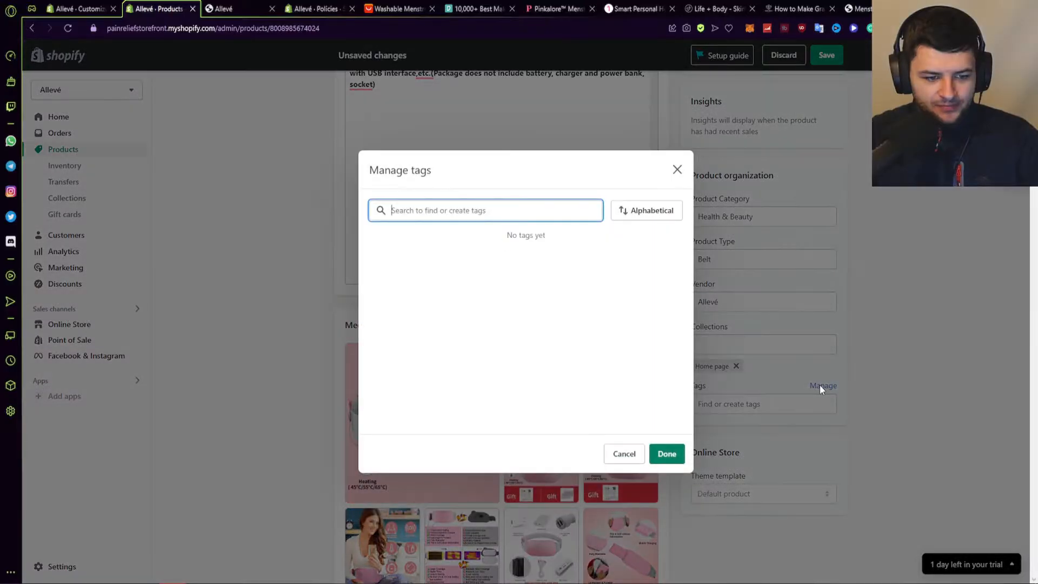
{"action": "left_click", "coordinate": [676, 170]}
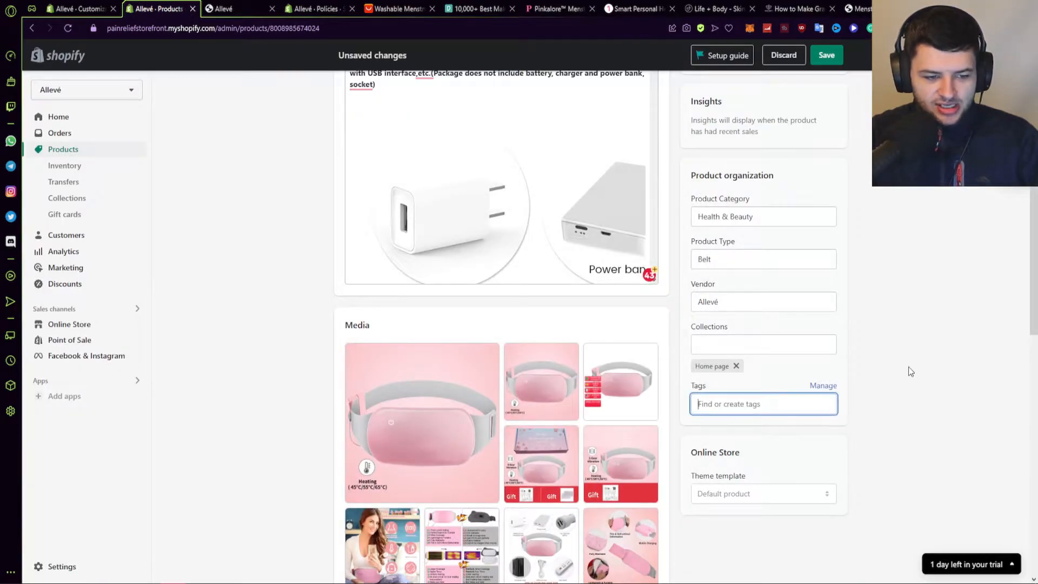
{"action": "type", "text": "beauty"}
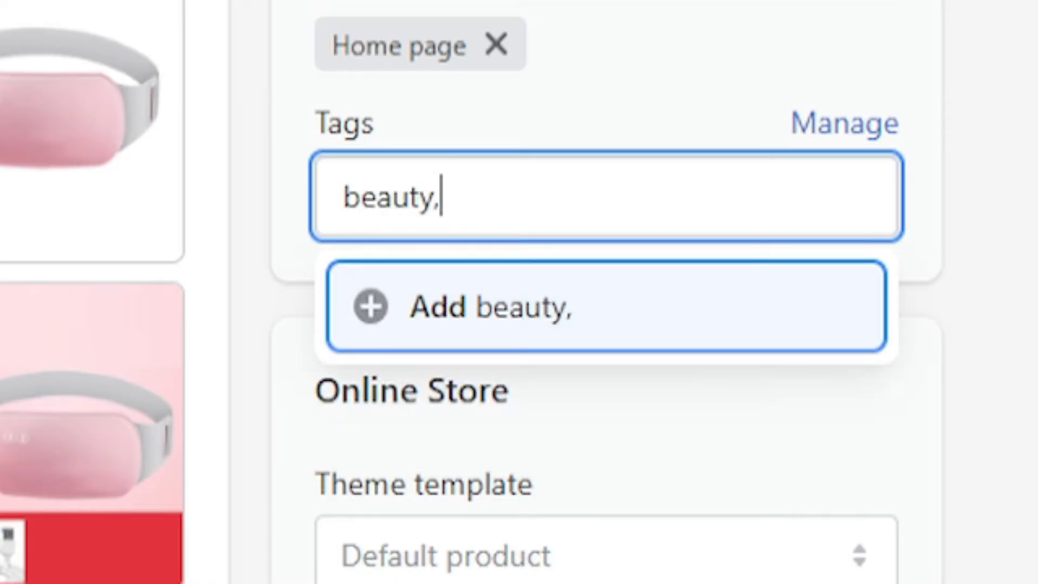
{"action": "type", "text": ","}
{"action": "key", "text": "Return"}
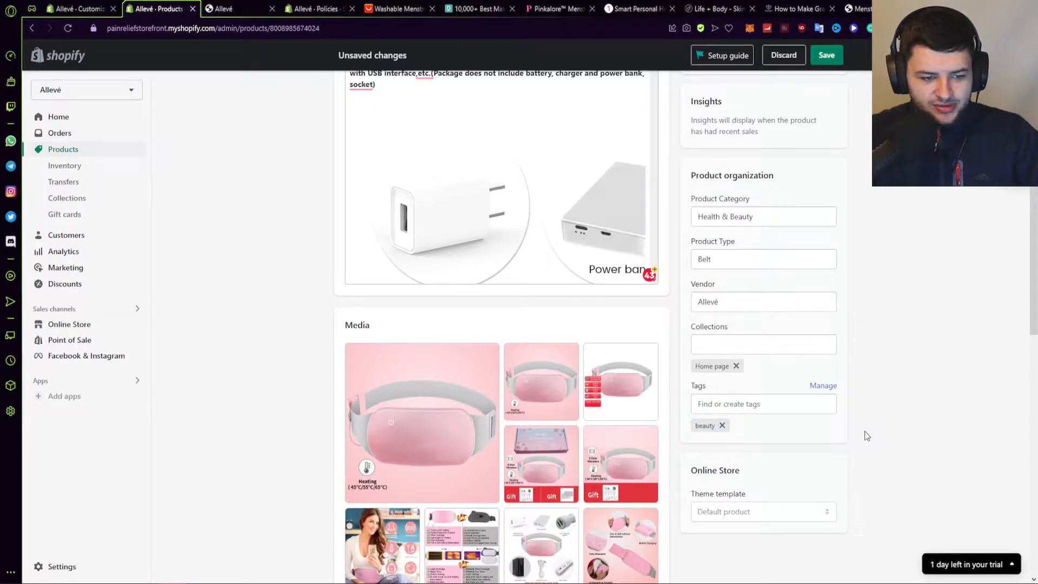
Step: Open the Ships From option to check its name and values, and close it without changes
{"action": "scroll", "coordinate": [864, 430], "scroll_direction": "down", "scroll_amount": 3}
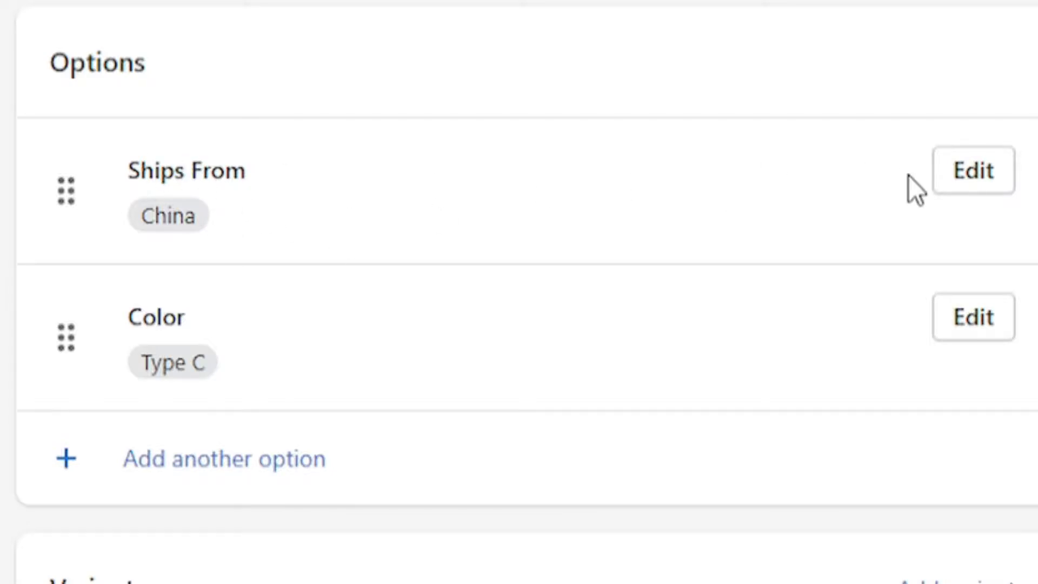
{"action": "left_click", "coordinate": [950, 170]}
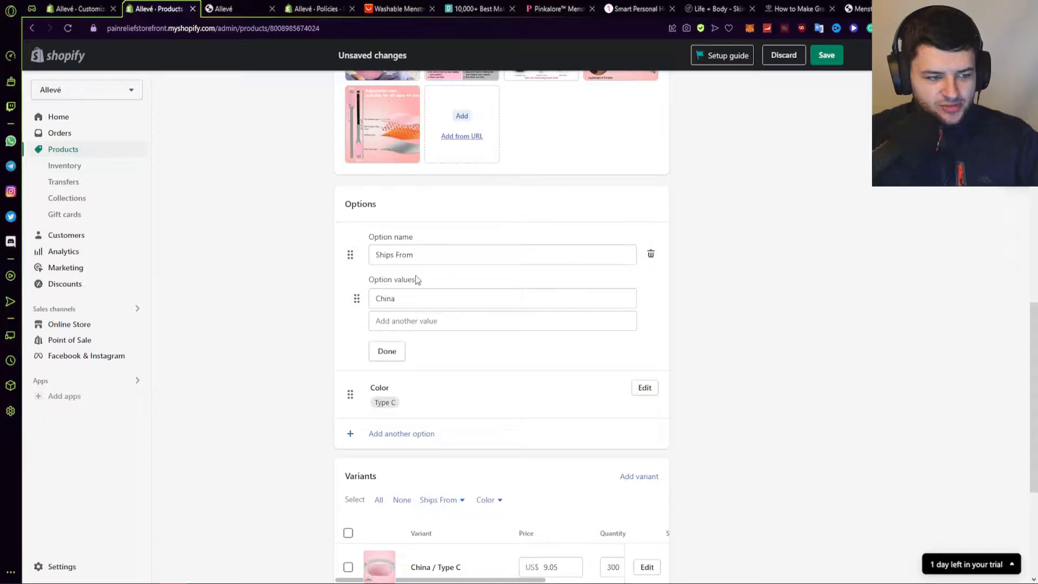
{"action": "left_click", "coordinate": [386, 351]}
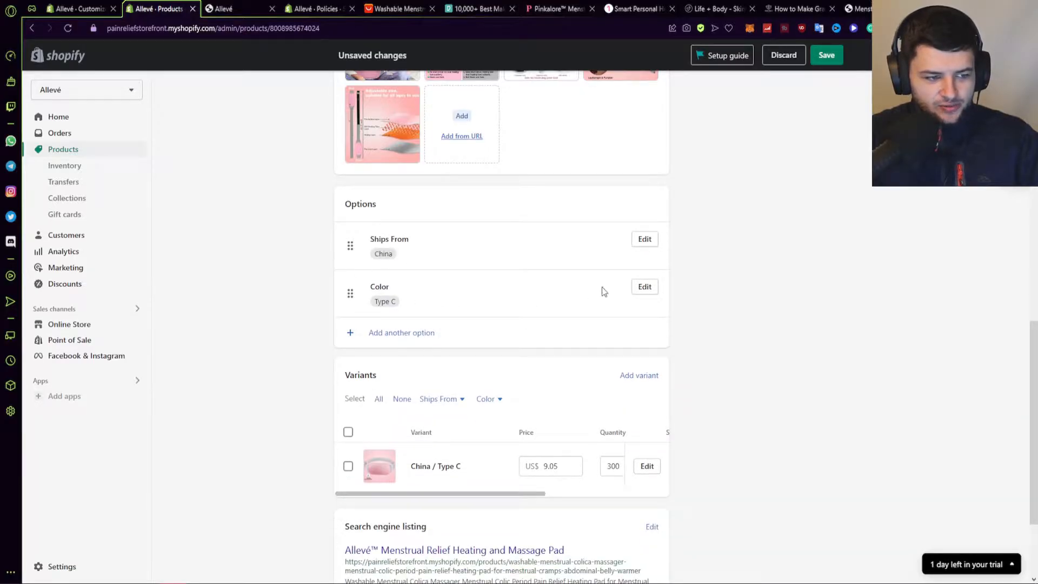
Step: Replace the "Type C" value of the Color option with "Pink"
{"action": "left_click", "coordinate": [644, 287]}
{"action": "left_click_drag", "start_coordinate": [429, 348], "coordinate": [336, 346]}
{"action": "scroll", "coordinate": [494, 336], "scroll_direction": "down", "scroll_amount": 2}
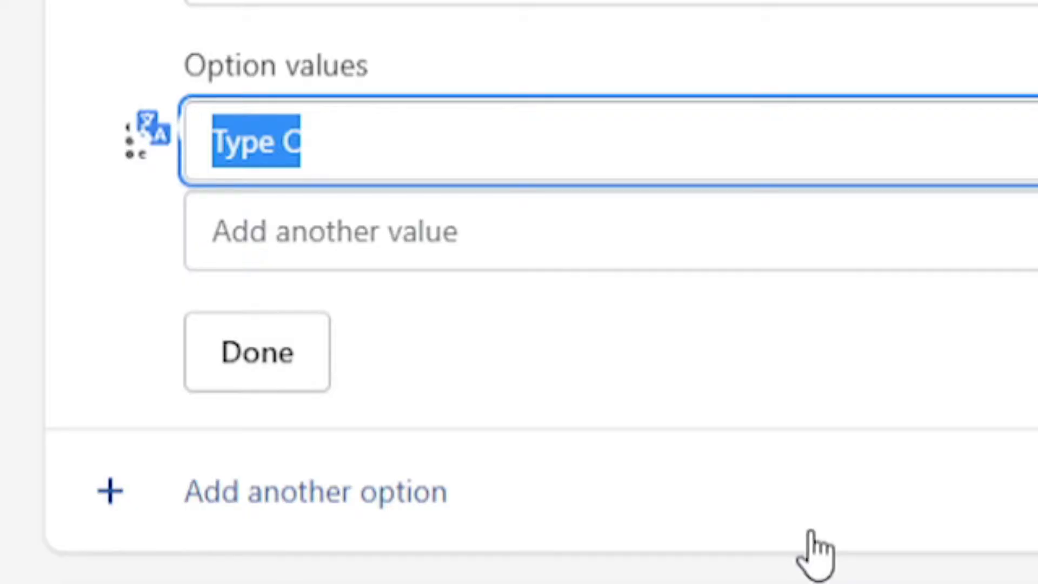
{"action": "type", "text": "Pi"}
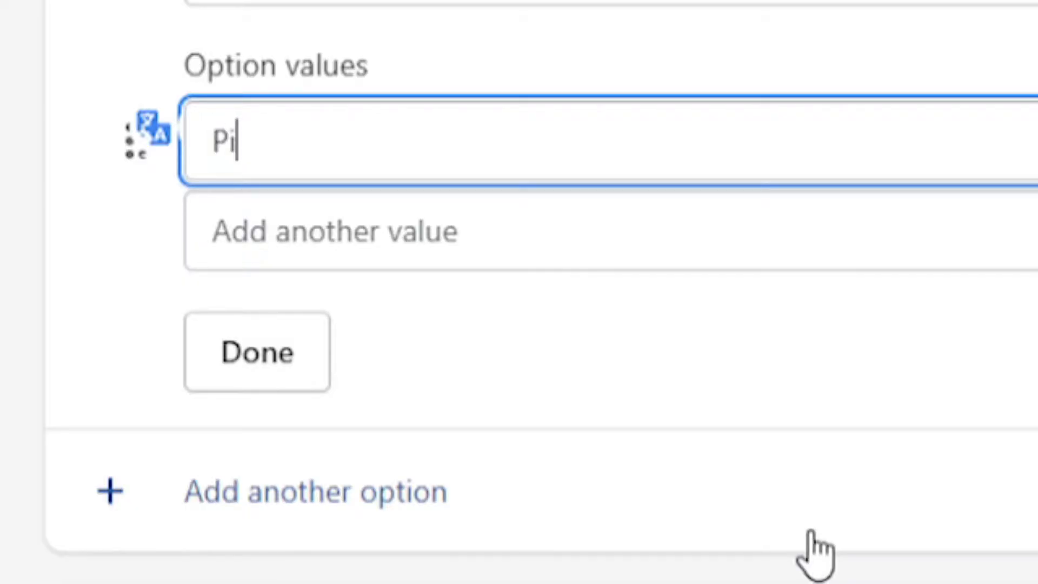
{"action": "type", "text": "nk"}
{"action": "left_click", "coordinate": [257, 352]}
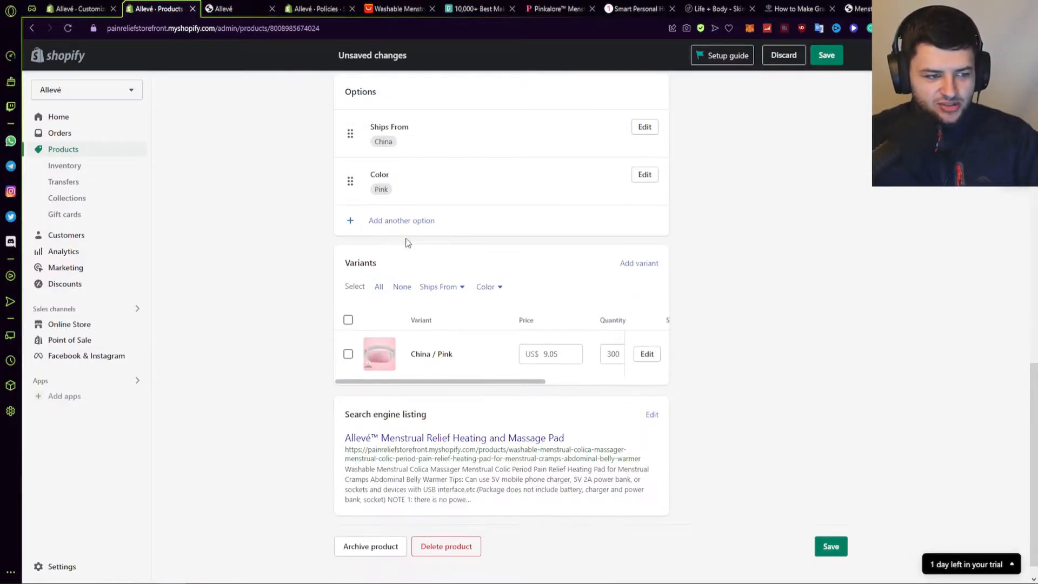
Step: Open the search engine listing for editing and examine its page title, web address and description preview
{"action": "scroll", "coordinate": [388, 274], "scroll_direction": "down", "scroll_amount": 1}
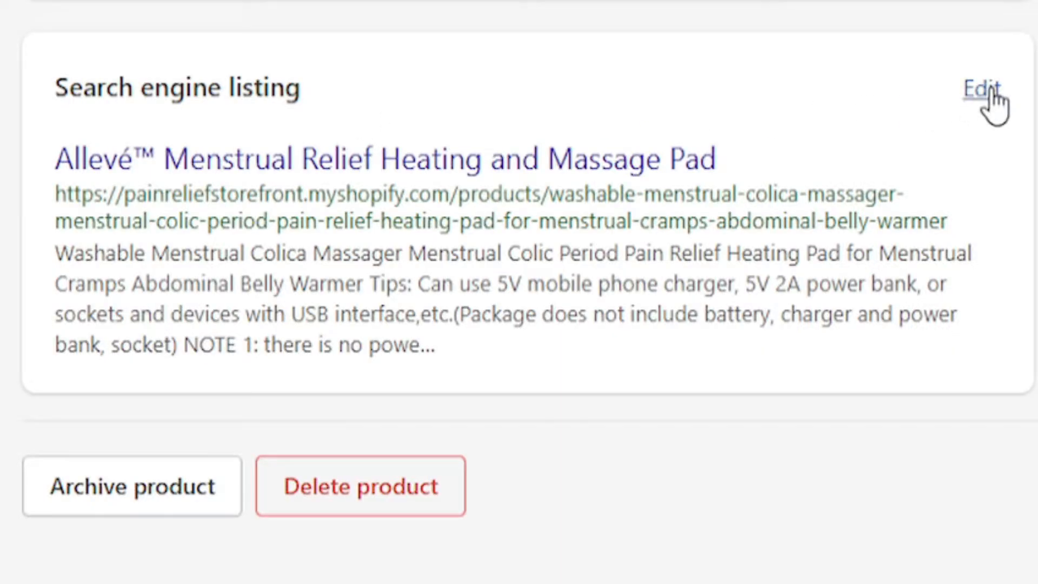
{"action": "left_click", "coordinate": [991, 91]}
{"action": "left_click", "coordinate": [381, 378]}
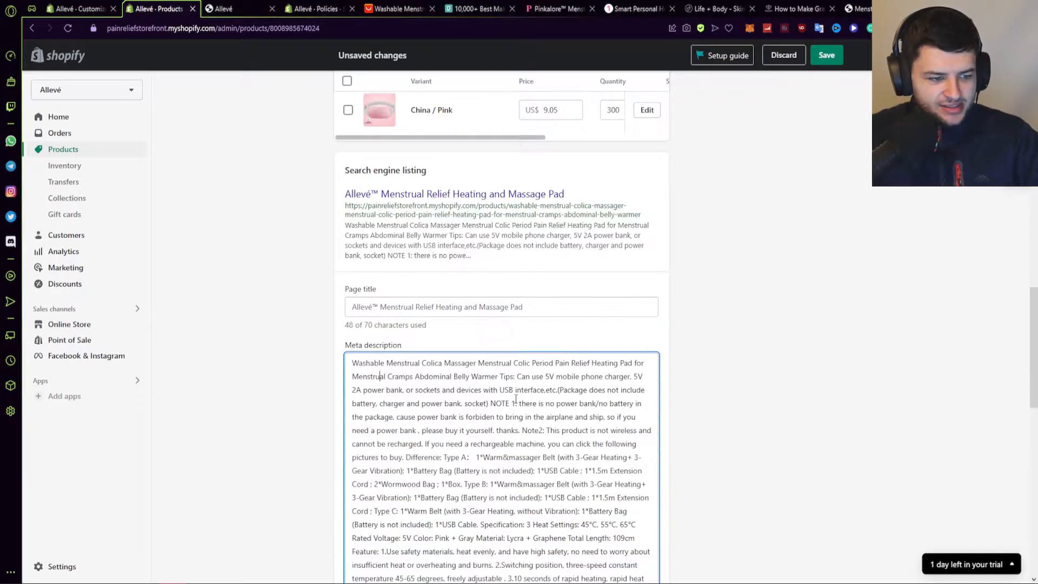
{"action": "scroll", "coordinate": [380, 378], "scroll_direction": "down", "scroll_amount": 2}
{"action": "scroll", "coordinate": [590, 291], "scroll_direction": "up", "scroll_amount": 3}
{"action": "left_click", "coordinate": [456, 296]}
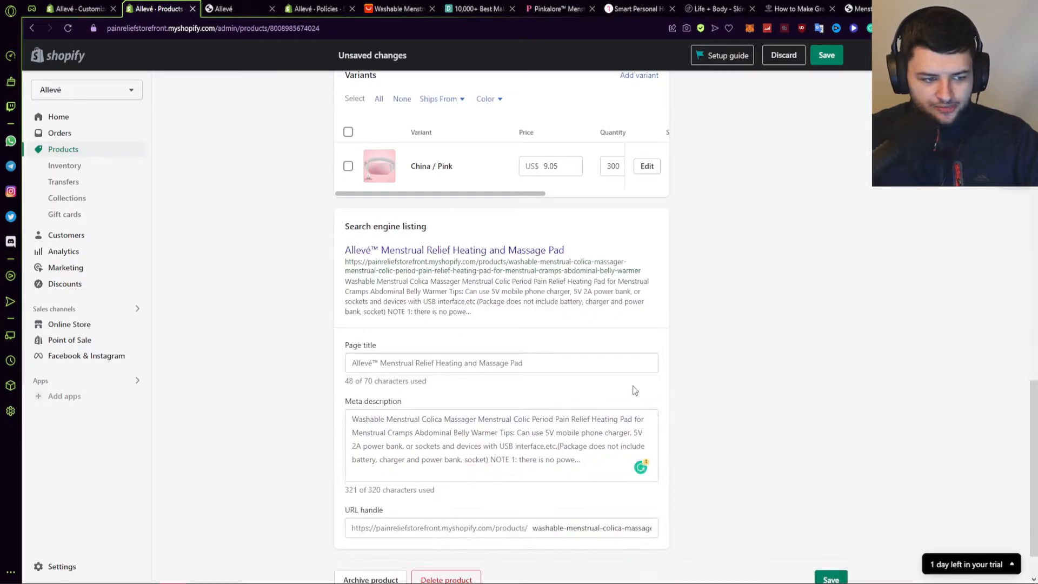
{"action": "left_click_drag", "start_coordinate": [555, 251], "coordinate": [344, 250]}
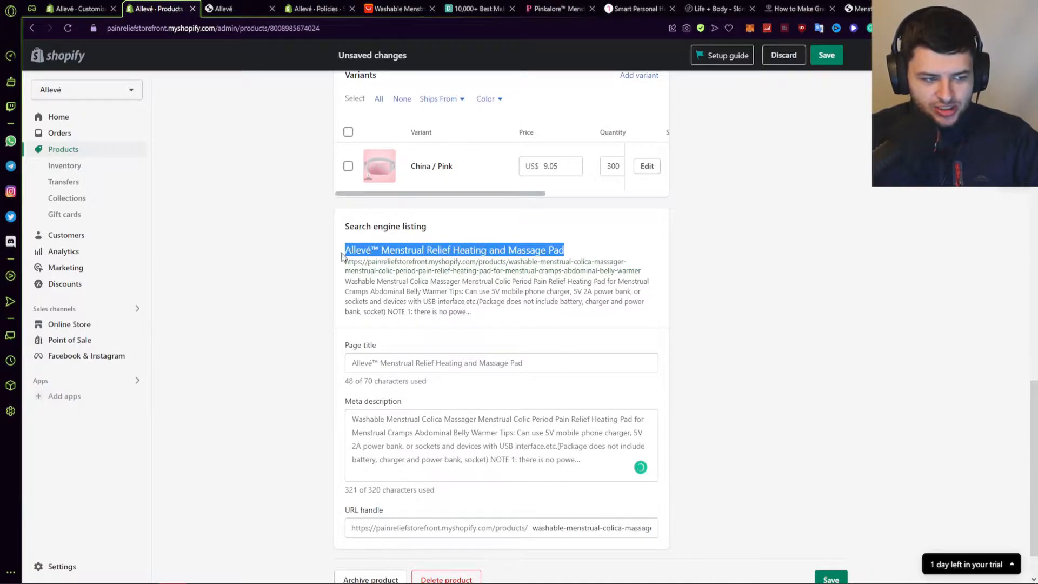
{"action": "left_click_drag", "start_coordinate": [560, 281], "coordinate": [638, 316]}
{"action": "left_click", "coordinate": [440, 296]}
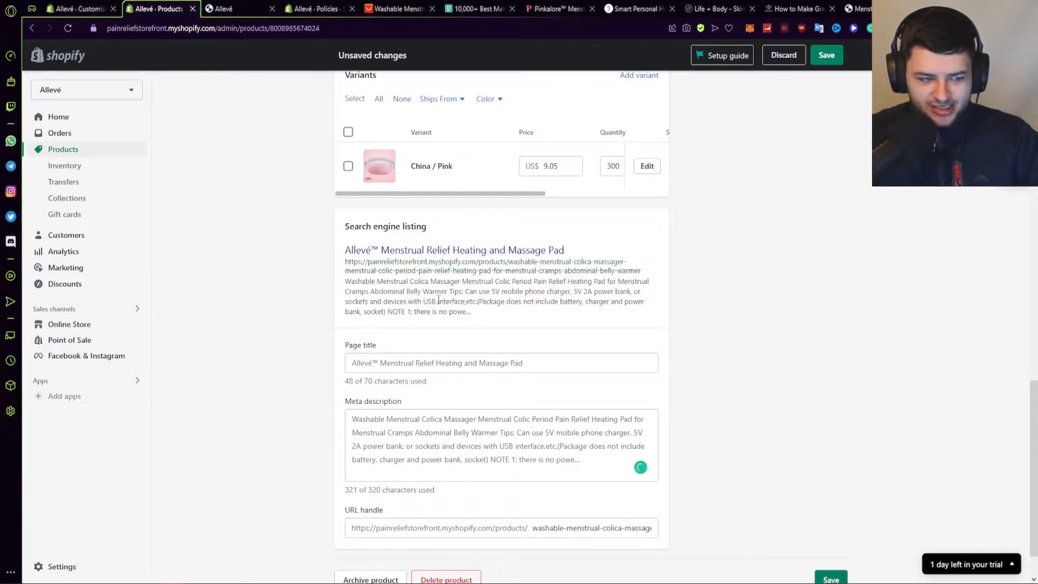
{"action": "left_click_drag", "start_coordinate": [409, 281], "coordinate": [565, 326]}
{"action": "left_click", "coordinate": [448, 297]}
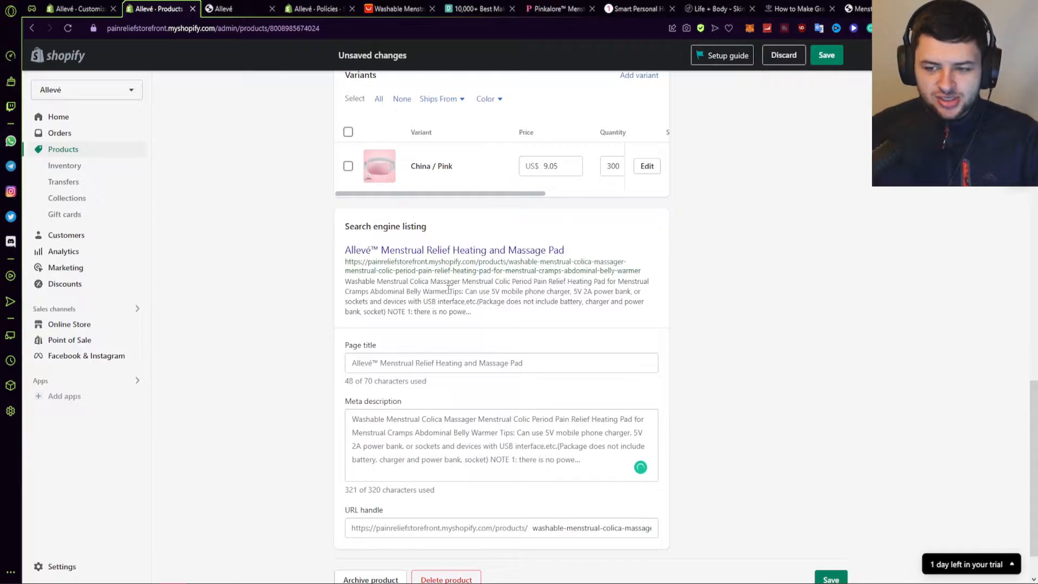
Step: Clear the prefilled text from the meta description of the search engine listing
{"action": "left_click", "coordinate": [559, 446]}
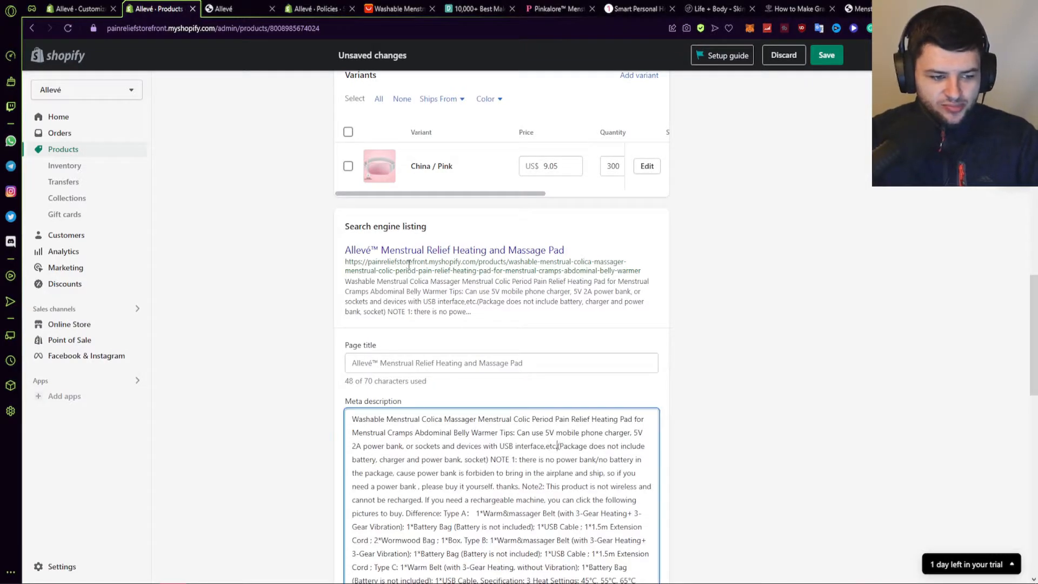
{"action": "scroll", "coordinate": [450, 453], "scroll_direction": "down", "scroll_amount": 1}
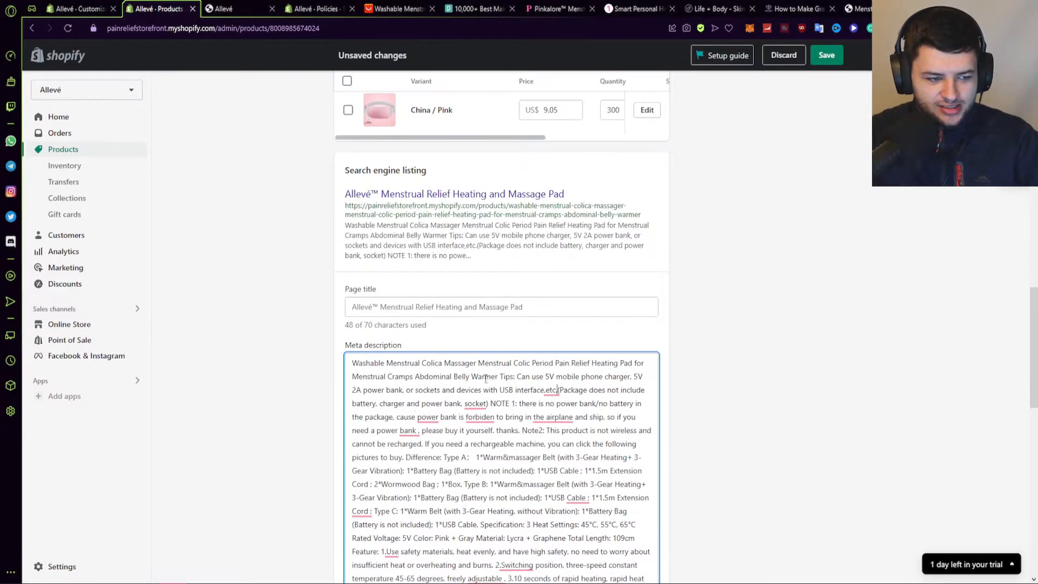
{"action": "key", "text": "ctrl+a"}
{"action": "type", "text": "Washable Menstrual Colica Massager Menstrual Colic Period Pain Relief Heating Pad for Menstrual Cramps Abdominal Belly Warmer Tips: Can use 5V mobile phone charger, 5V 2A power bank, or sockets and devices with USB interface,etc.(Package does not include battery, charger and power bank, socket) NOTE 1: there is no powe…"}
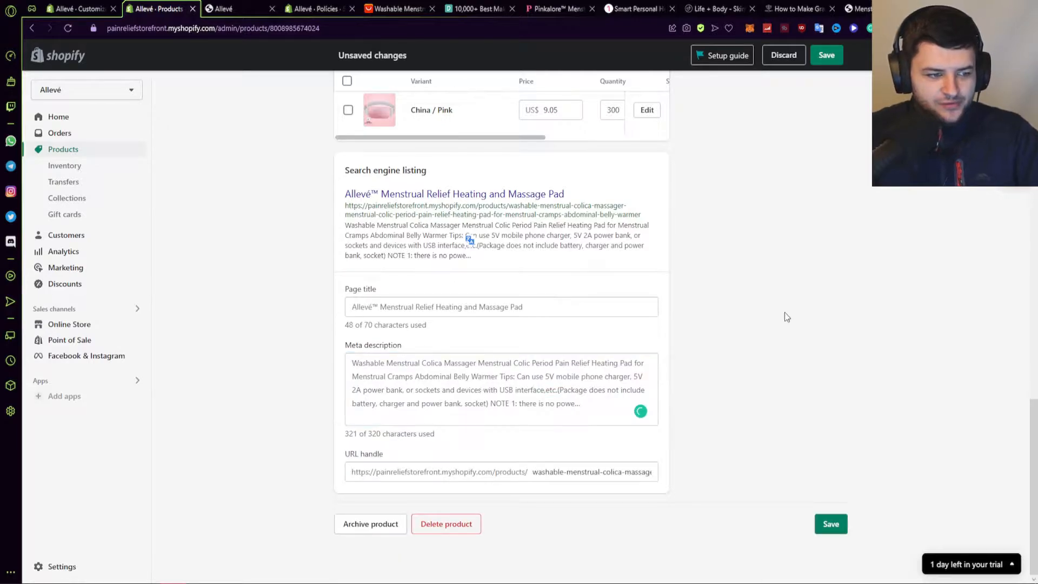
{"action": "key", "text": "ctrl+z"}
{"action": "key", "text": "ctrl+a"}
{"action": "key", "text": "BackSpace"}
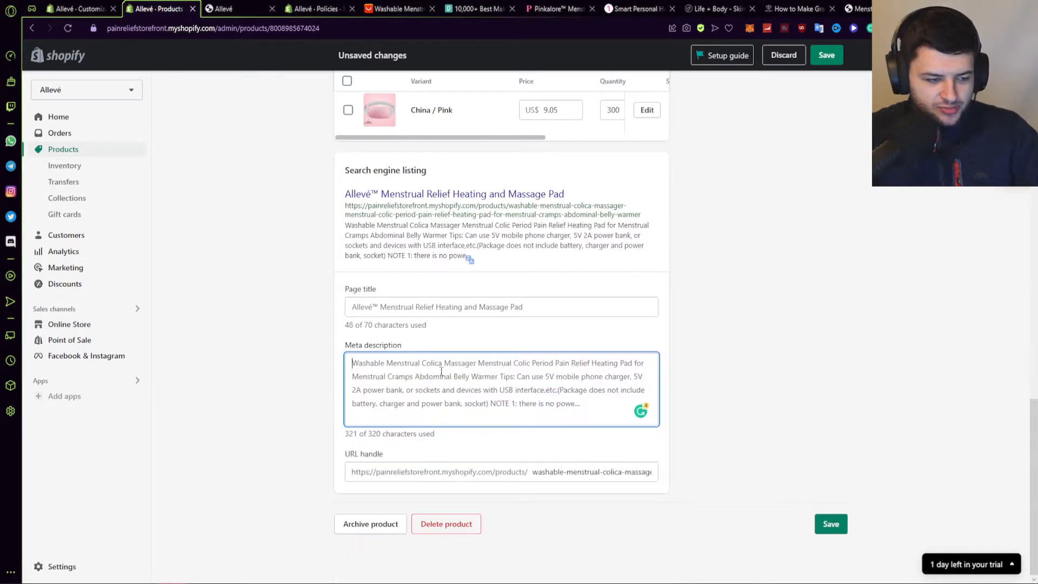
{"action": "left_click", "coordinate": [751, 332]}
{"action": "left_click", "coordinate": [551, 379]}
{"action": "key", "text": "ctrl+a"}
{"action": "type", "text": "a"}
Step: Copy the old title text at the start of the product description and place it in the meta description beneath blank lines
{"action": "scroll", "coordinate": [293, 312], "scroll_direction": "up", "scroll_amount": 15}
{"action": "scroll", "coordinate": [292, 312], "scroll_direction": "up", "scroll_amount": 3}
{"action": "left_click", "coordinate": [507, 249]}
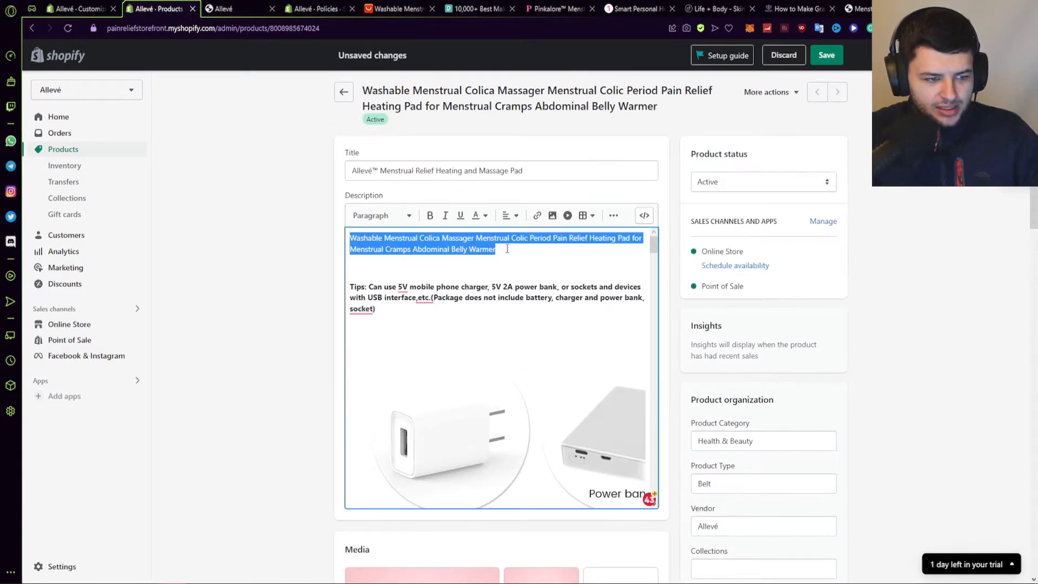
{"action": "left_click_drag", "start_coordinate": [503, 250], "coordinate": [333, 234]}
{"action": "key", "text": "BackSpace"}
{"action": "scroll", "coordinate": [266, 355], "scroll_direction": "down", "scroll_amount": 15}
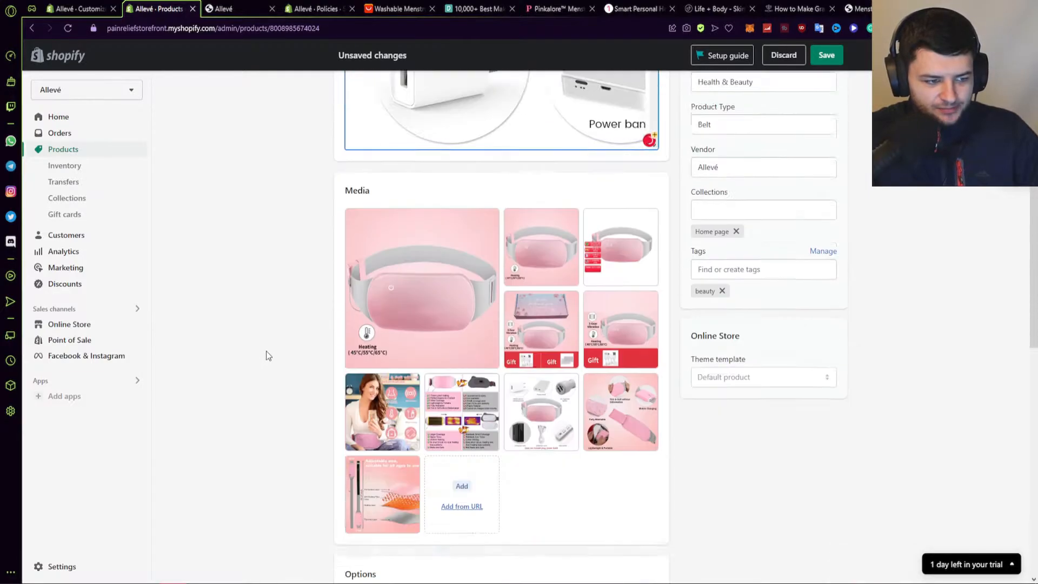
{"action": "left_click", "coordinate": [368, 390]}
{"action": "key", "text": "Return"}
{"action": "key", "text": "Return"}
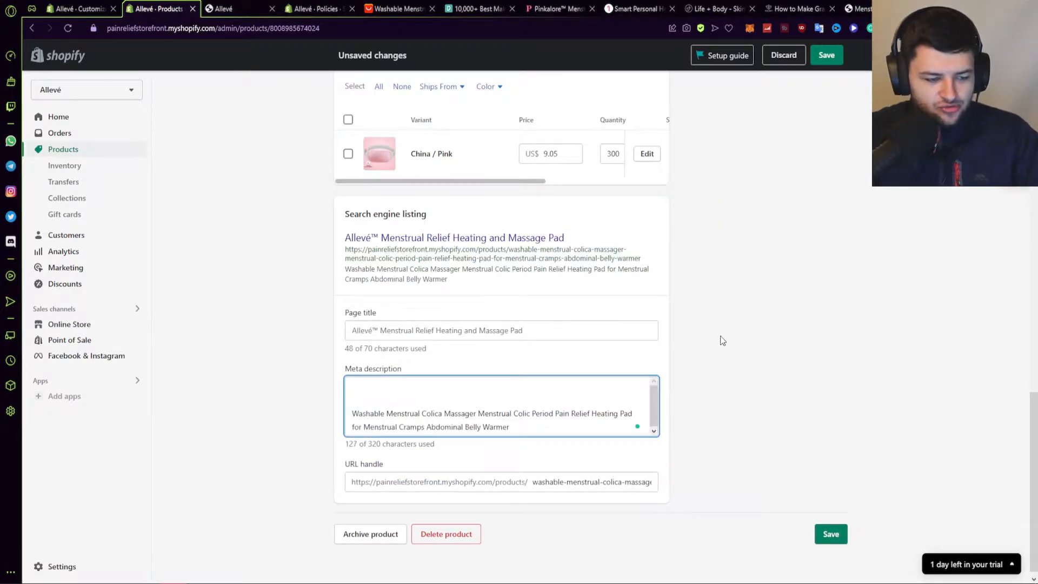
Step: Replace the meta description with two Allevé paragraphs on heat and massage therapy and on wearing it for instant relief, and copy the text
{"action": "left_click", "coordinate": [537, 412]}
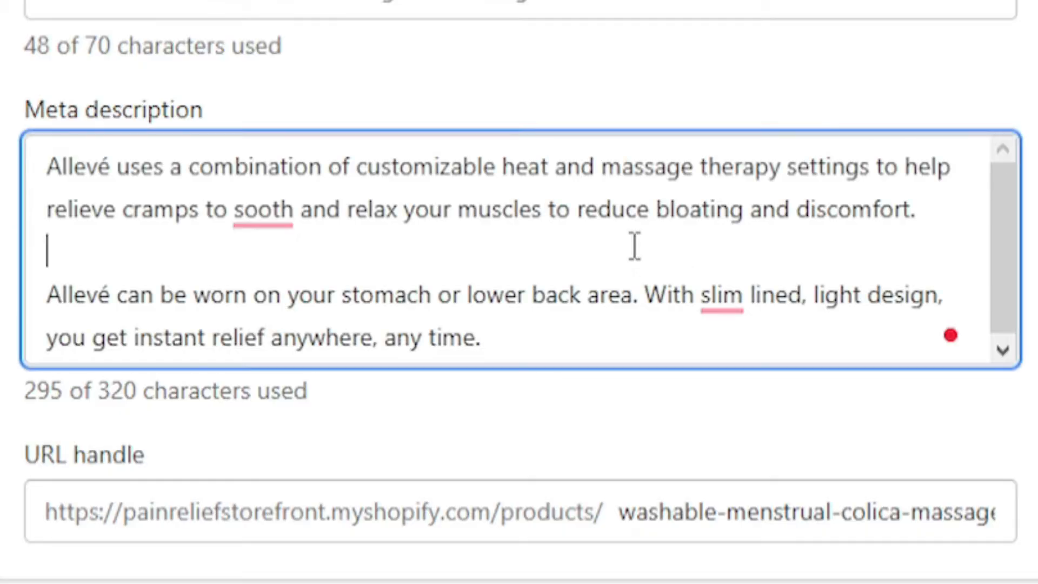
{"action": "key", "text": "ctrl+a"}
{"action": "key", "text": "ctrl+c"}
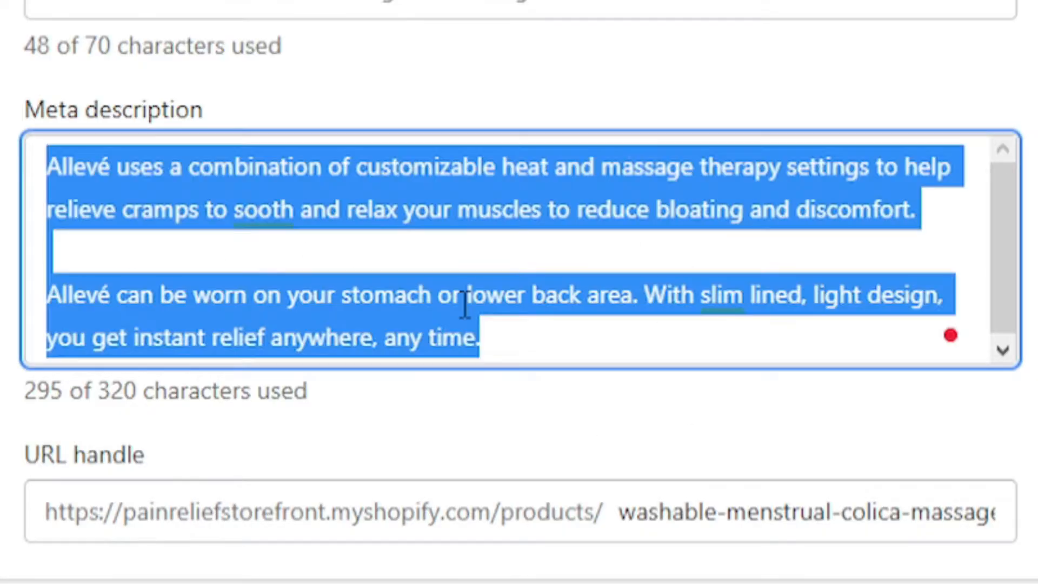
Step: Remove the blank line between the two paragraphs of the meta description
{"action": "left_click", "coordinate": [223, 245]}
{"action": "left_click", "coordinate": [41, 317]}
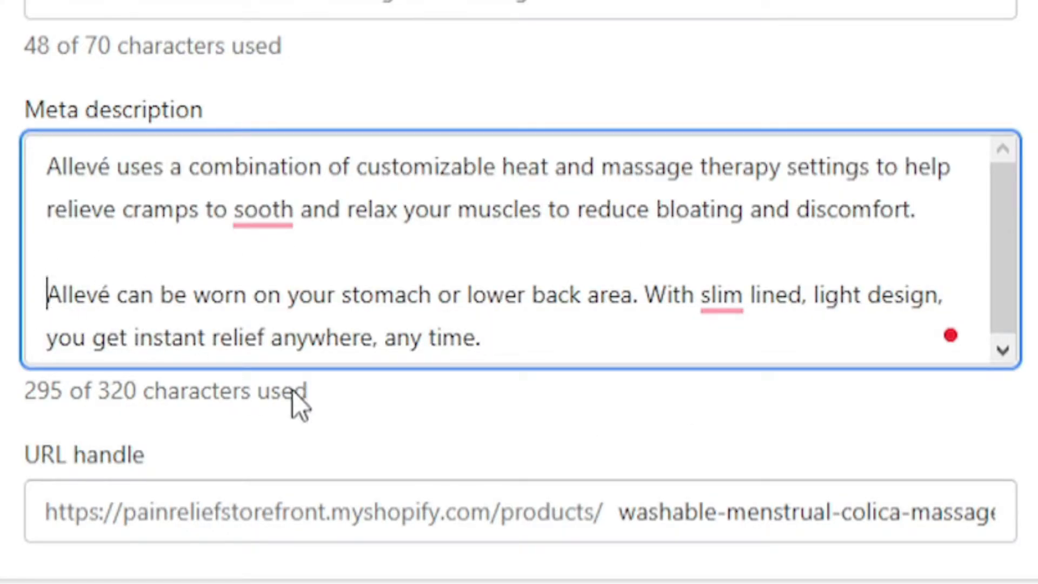
{"action": "key", "text": "BackSpace"}
{"action": "key", "text": "BackSpace"}
{"action": "key", "text": "Return"}
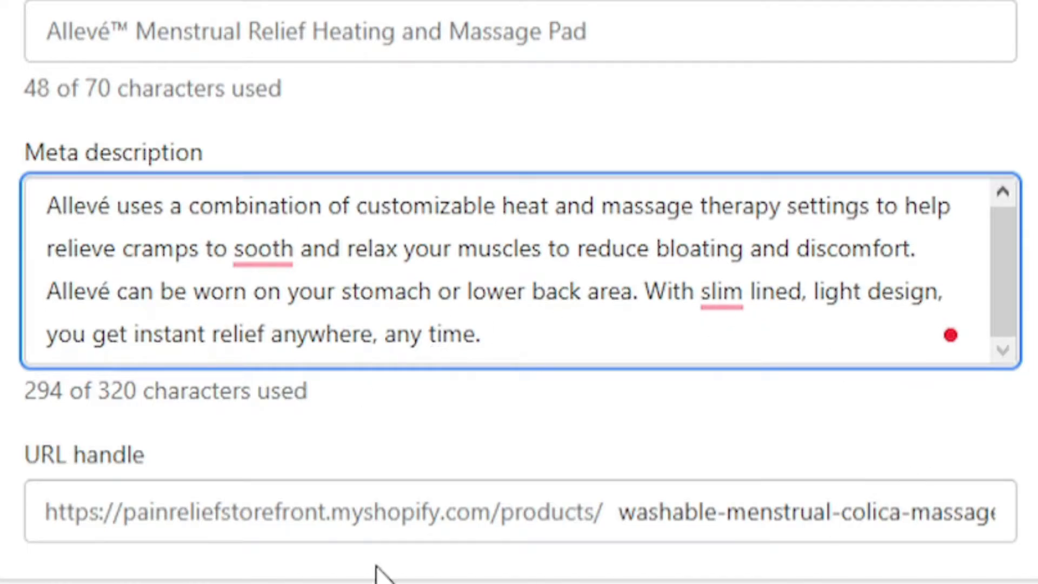
Step: Replace the product's URL handle with "allieve"
{"action": "left_click", "coordinate": [377, 497]}
{"action": "left_click", "coordinate": [808, 514]}
{"action": "left_click", "coordinate": [381, 458]}
{"action": "left_click", "coordinate": [517, 470]}
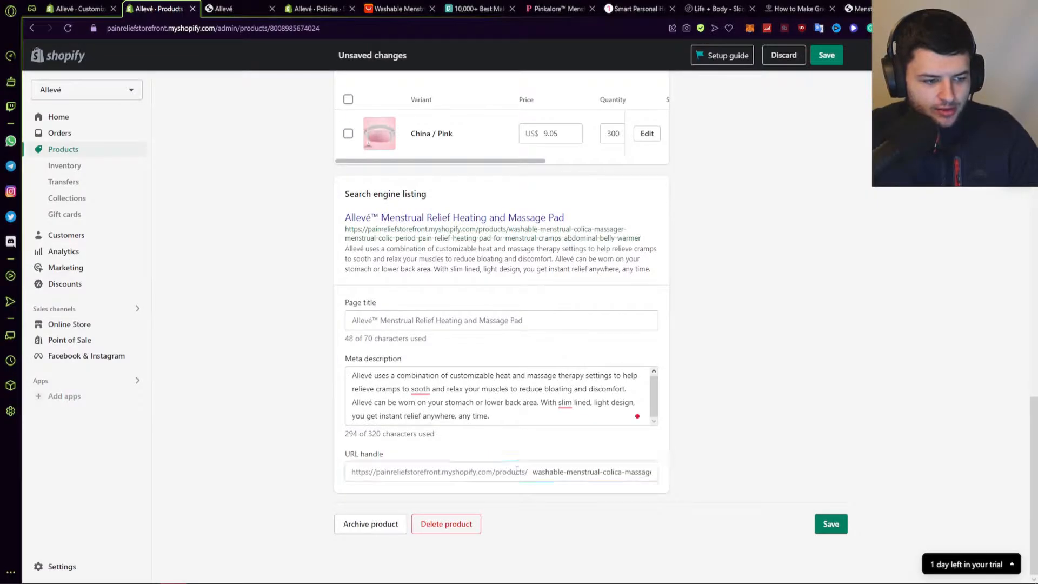
{"action": "left_click_drag", "start_coordinate": [539, 475], "coordinate": [678, 477]}
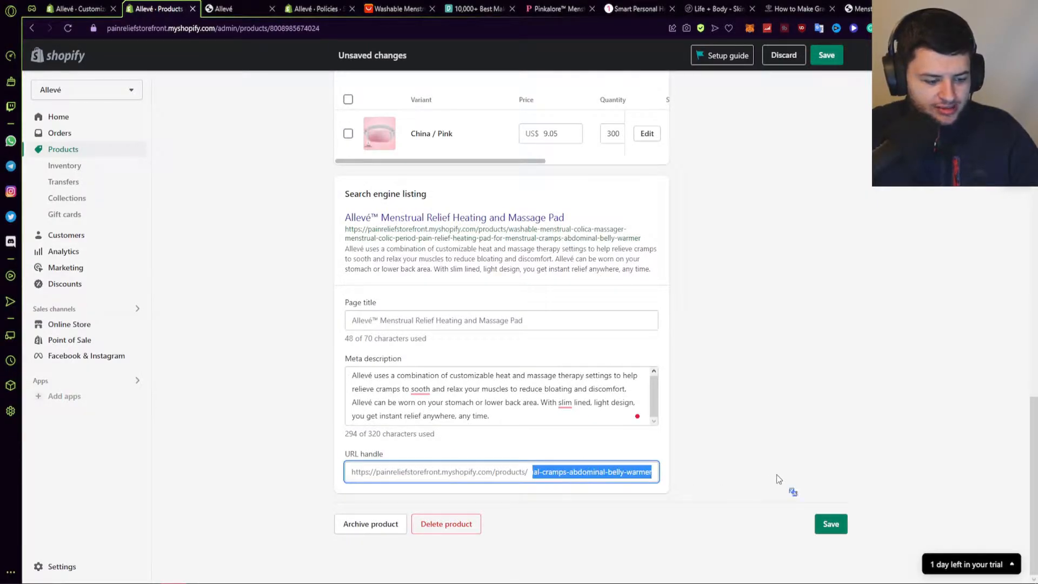
{"action": "type", "text": "allieve"}
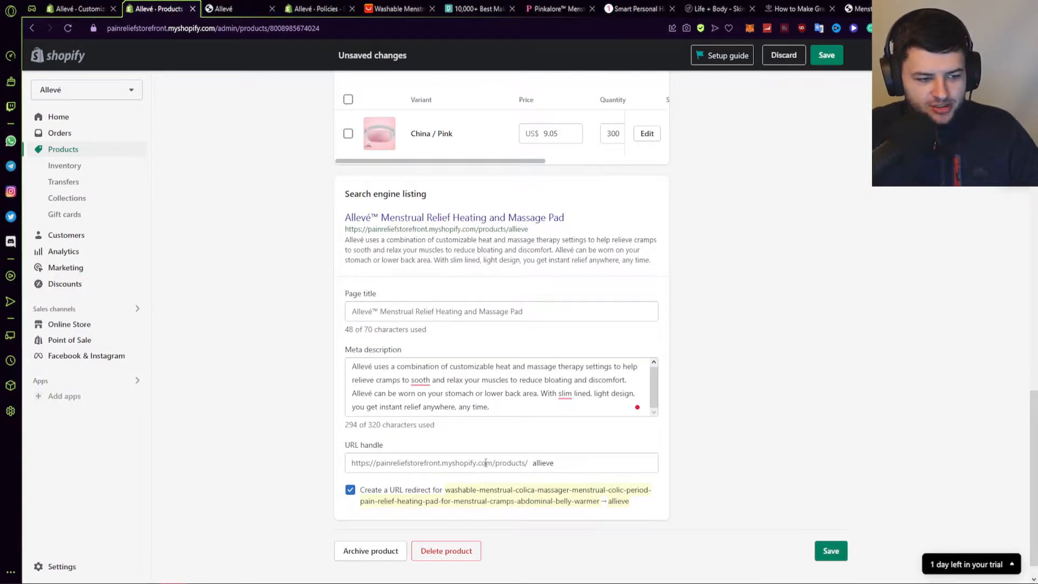
Step: Replace the old title line at the start of the product description with the copied two-paragraph Allevé text and save the product
{"action": "scroll", "coordinate": [348, 319], "scroll_direction": "up", "scroll_amount": 10}
{"action": "triple_click", "coordinate": [520, 200]}
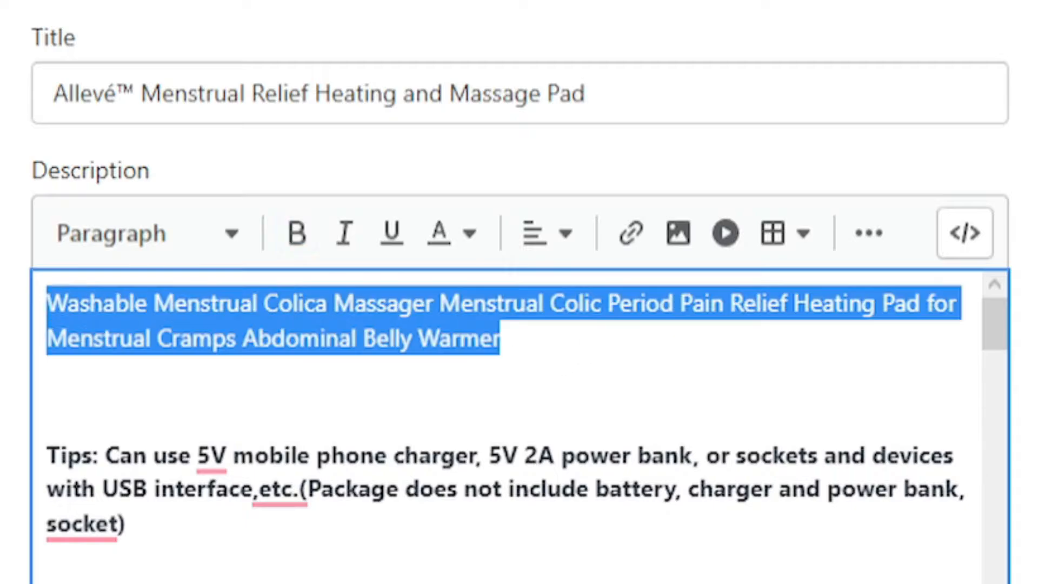
{"action": "key", "text": "ctrl+v"}
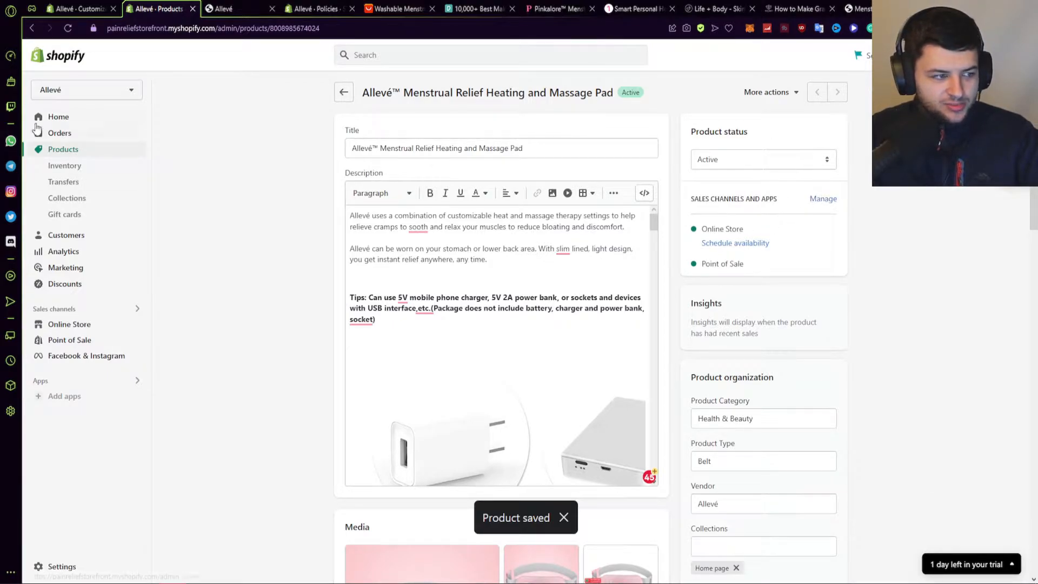
Step: Link the "Shop now" button in the home page's "Image with text" section to the Allevé heating pad product
{"action": "key", "text": "ctrl+Tab"}
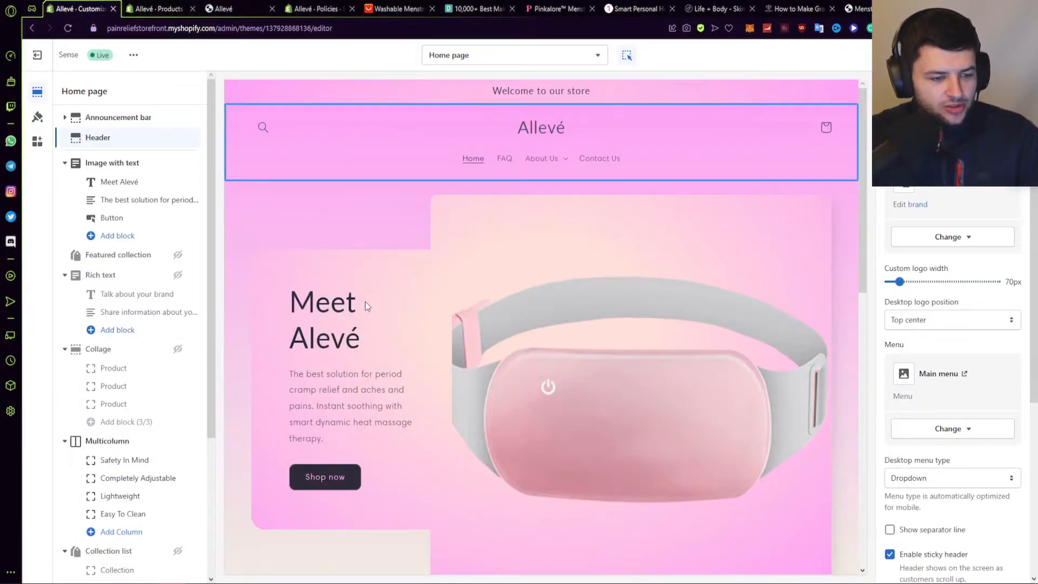
{"action": "left_click", "coordinate": [341, 479]}
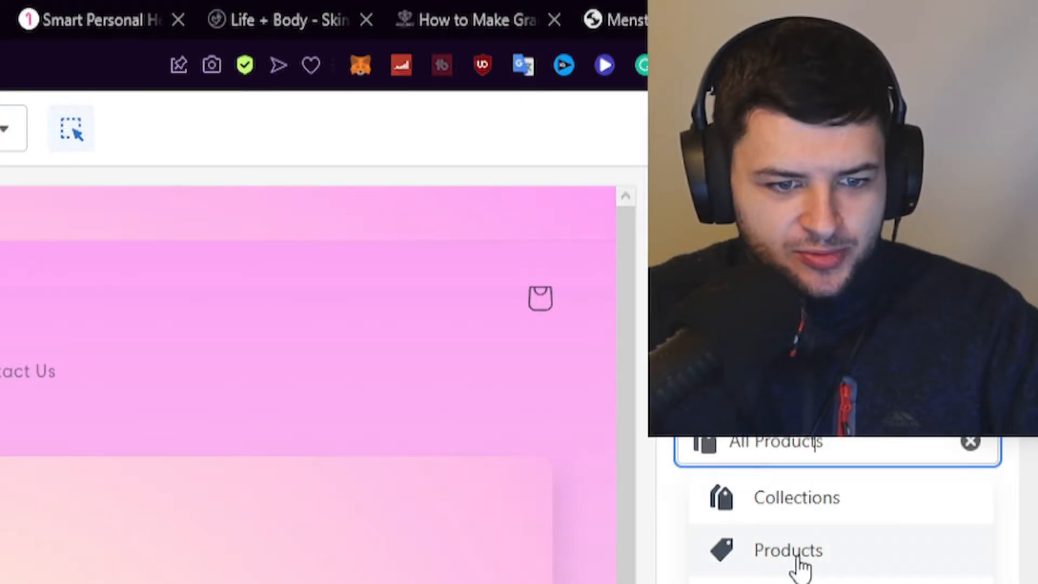
{"action": "left_click", "coordinate": [796, 555]}
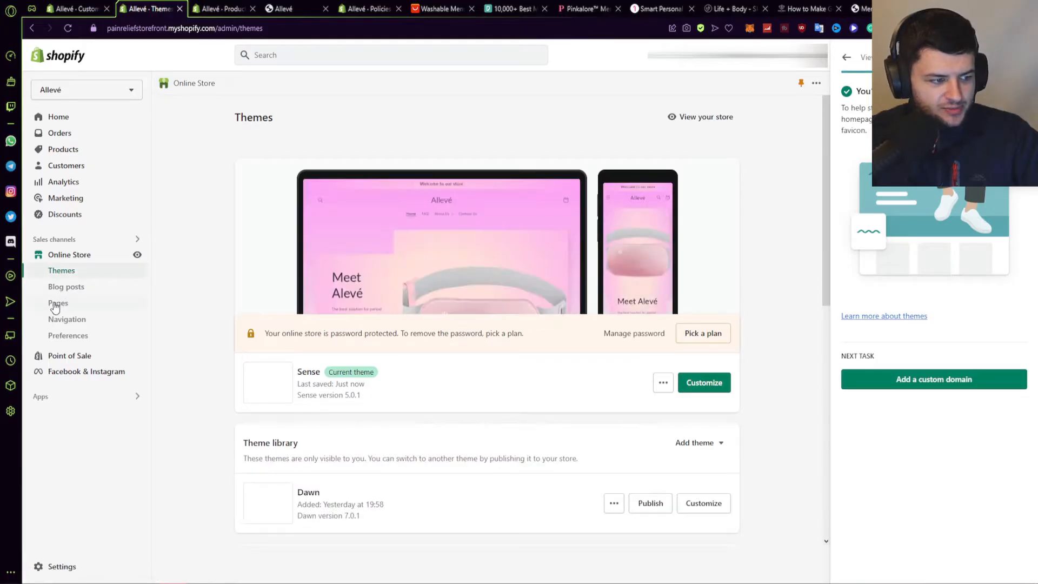
Step: Start a new item in the store's main menu and link it to the Allevé™ Menstrual Relief Heating and Massage Pad product
{"action": "left_click", "coordinate": [64, 321]}
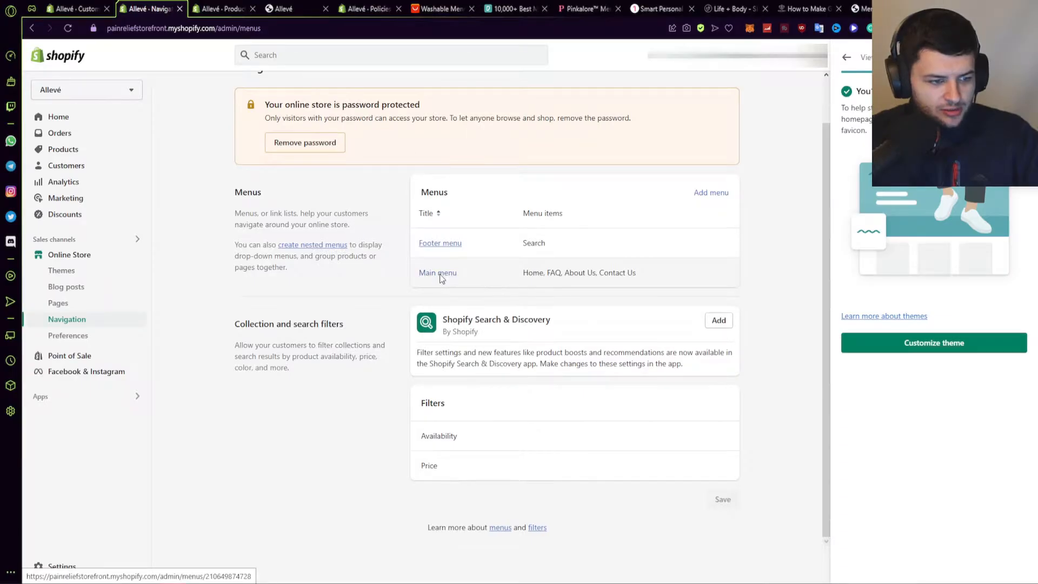
{"action": "left_click", "coordinate": [439, 273]}
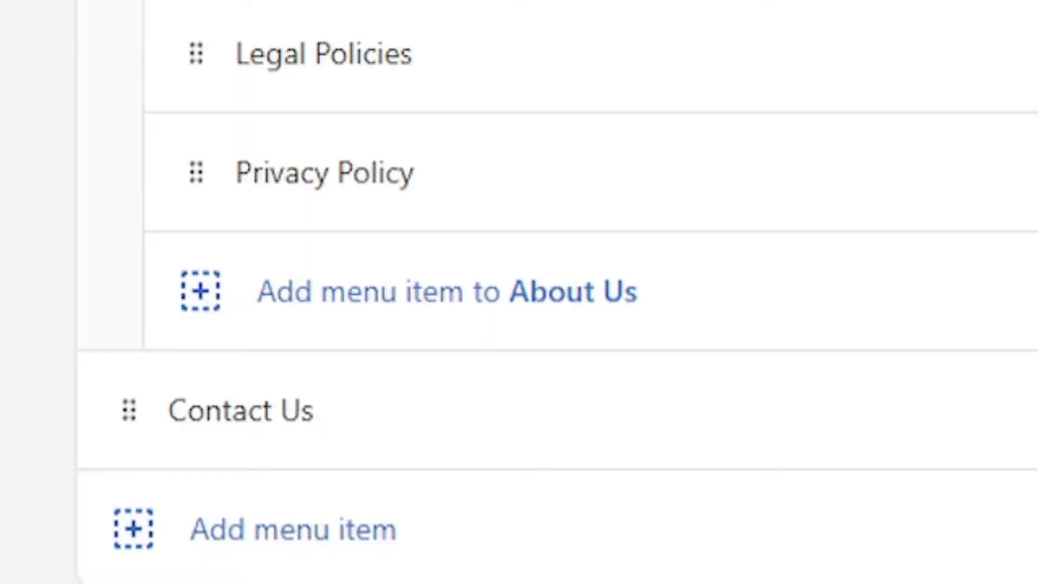
{"action": "left_click", "coordinate": [294, 480]}
{"action": "left_click", "coordinate": [638, 178]}
{"action": "left_click", "coordinate": [665, 269]}
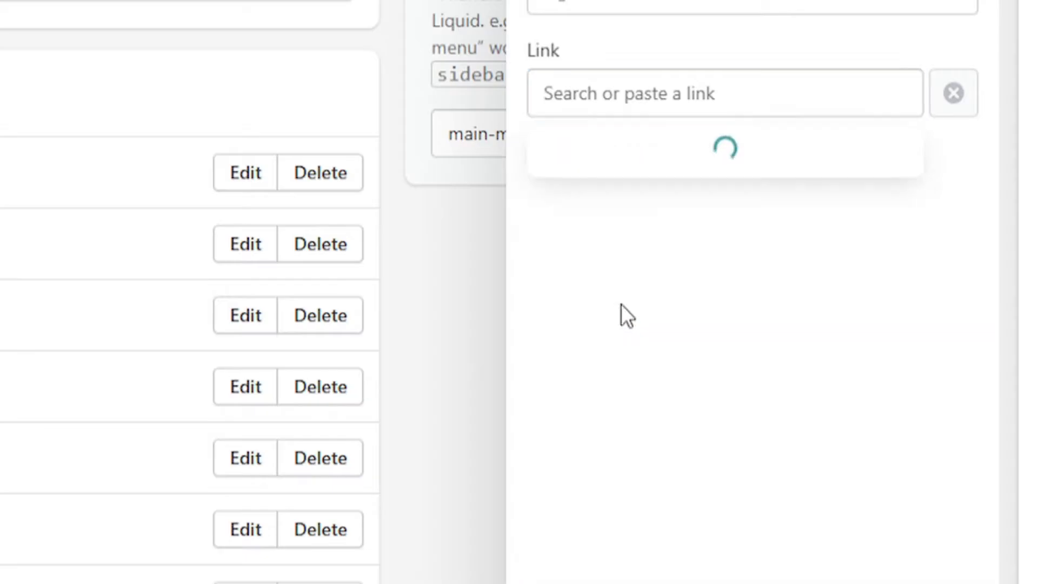
{"action": "left_click", "coordinate": [671, 249]}
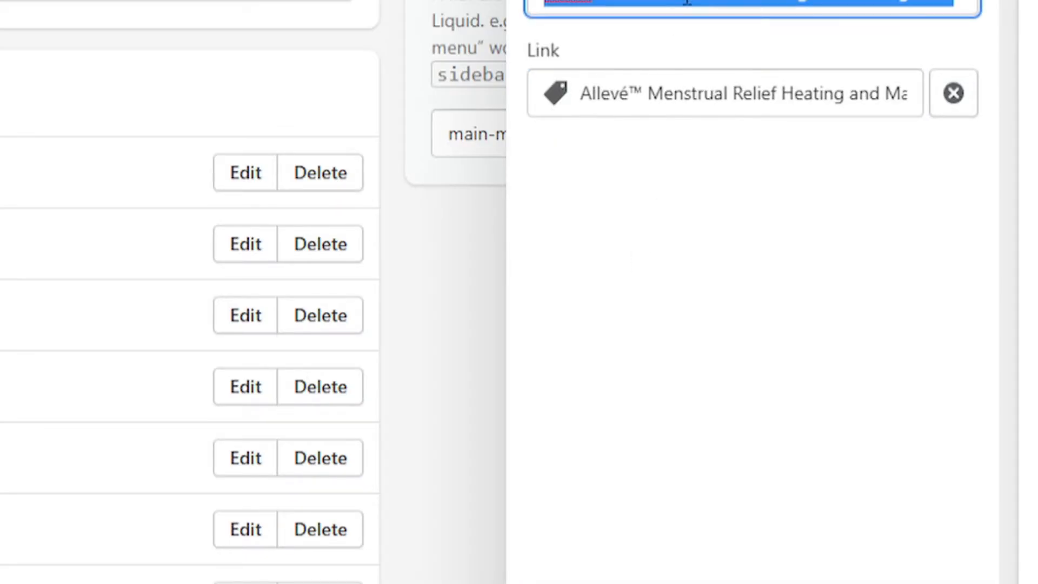
Step: Name the new menu item "Buy Now"
{"action": "triple_click", "coordinate": [703, 1]}
{"action": "key", "text": "BackSpace"}
{"action": "type", "text": "Buy Now"}
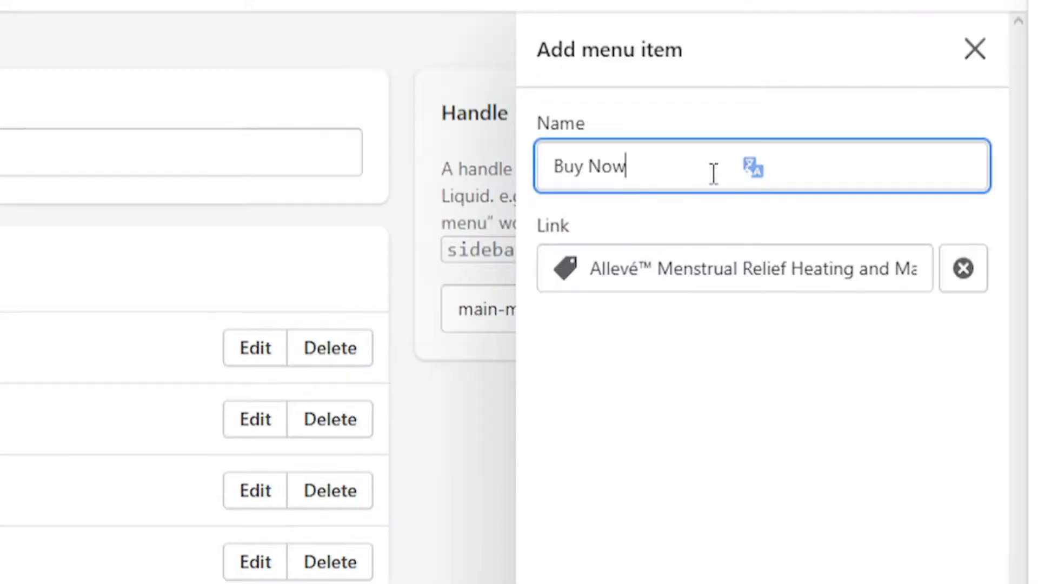
Step: Rename the new menu item "Order" and add it to the main menu
{"action": "key", "text": "BackSpace"}
{"action": "key", "text": "BackSpace"}
{"action": "key", "text": "BackSpace"}
{"action": "key", "text": "BackSpace"}
{"action": "key", "text": "BackSpace"}
{"action": "key", "text": "BackSpace"}
{"action": "key", "text": "BackSpace"}
{"action": "type", "text": "Order"}
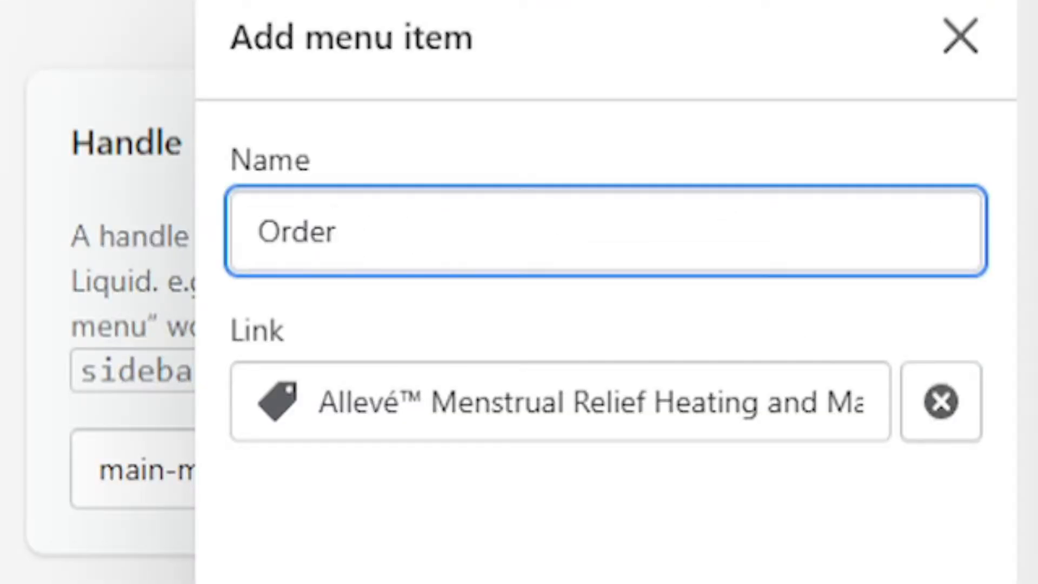
{"action": "key", "text": "Return"}
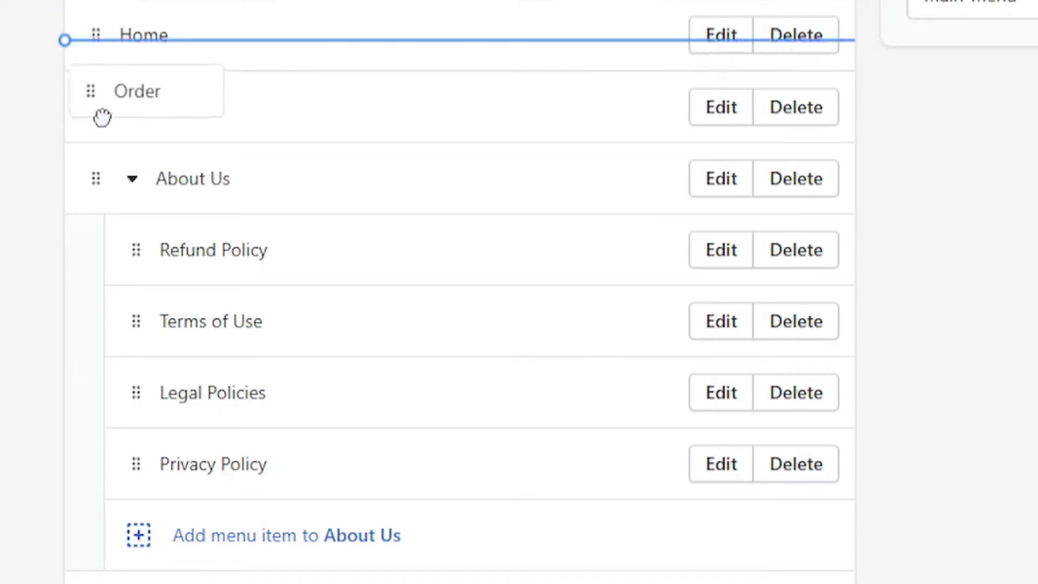
Step: Move the Order item directly below Home in the main menu, save the menu and close its browser tab
{"action": "left_click_drag", "start_coordinate": [102, 113], "coordinate": [152, 129]}
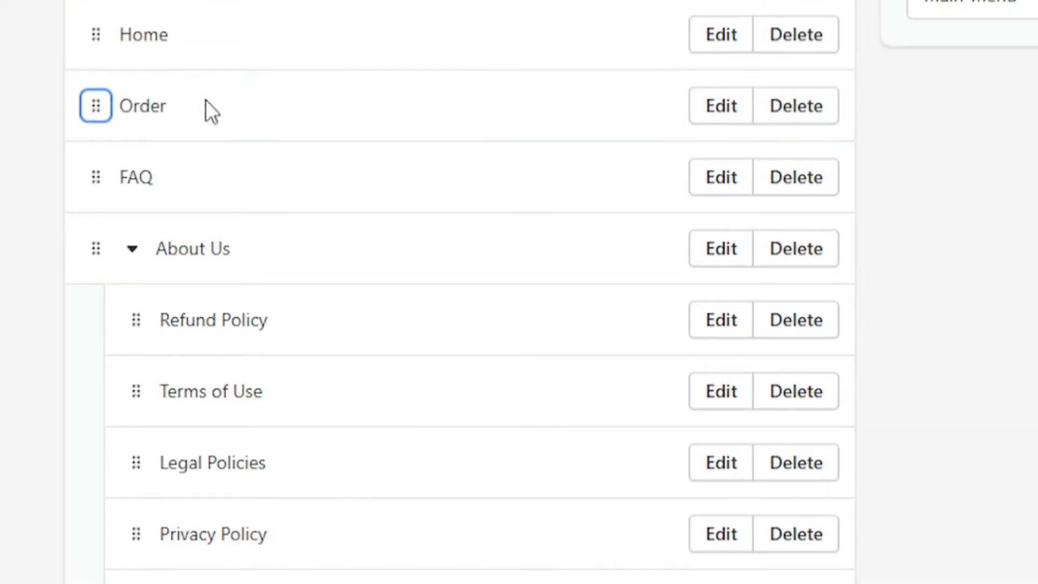
{"action": "left_click", "coordinate": [840, 58]}
{"action": "key", "text": "ctrl+w"}
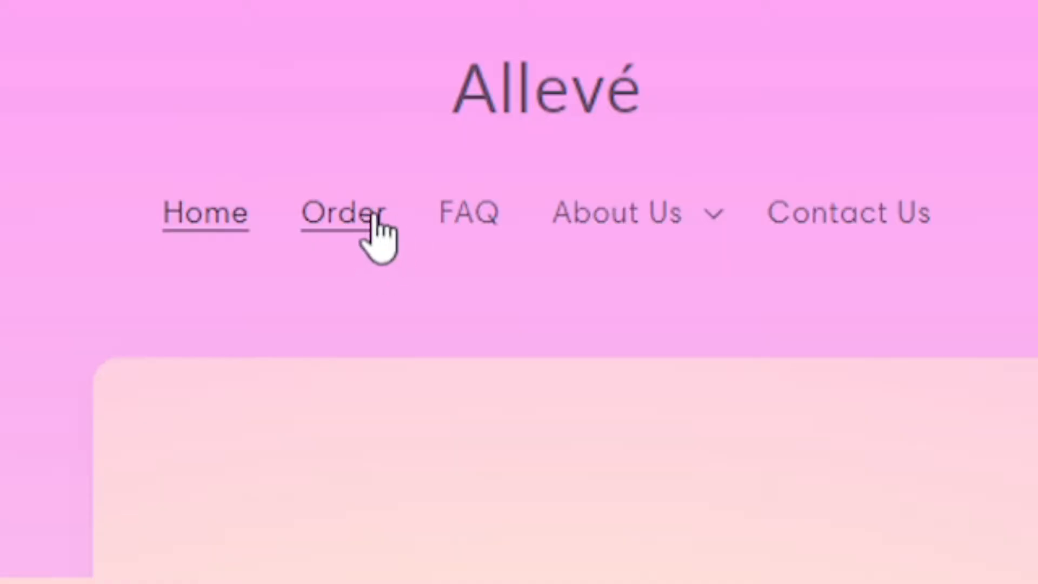
Step: Test the Order menu link and the "Shop now" button in the store preview
{"action": "left_click", "coordinate": [344, 227]}
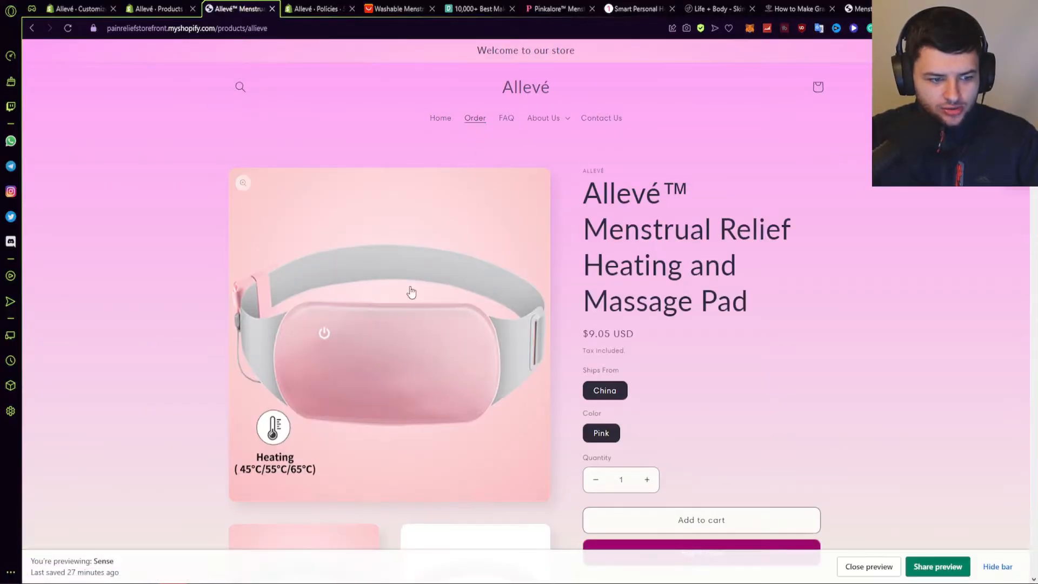
{"action": "left_click", "coordinate": [32, 29]}
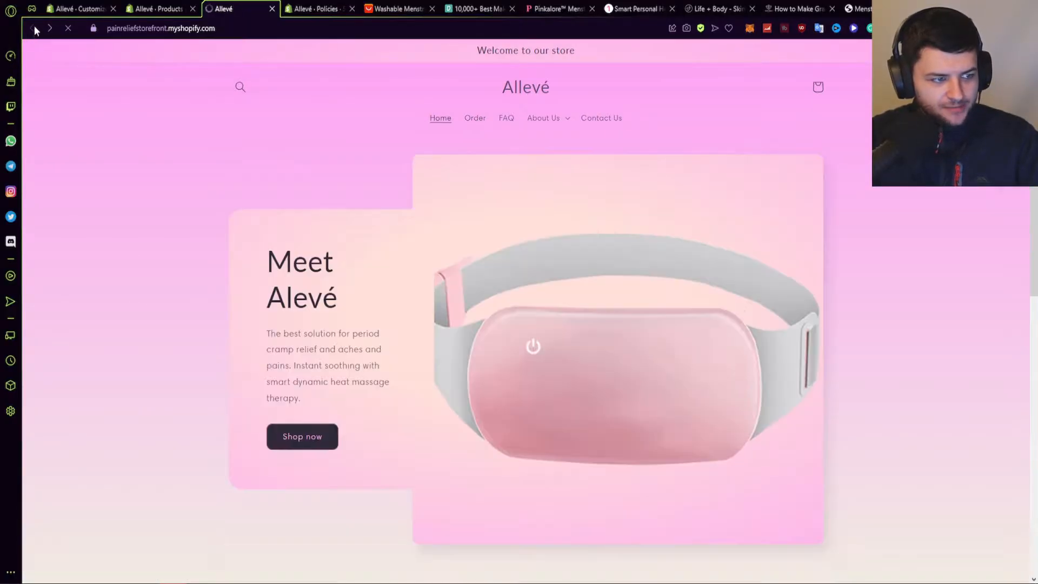
{"action": "left_click", "coordinate": [298, 436]}
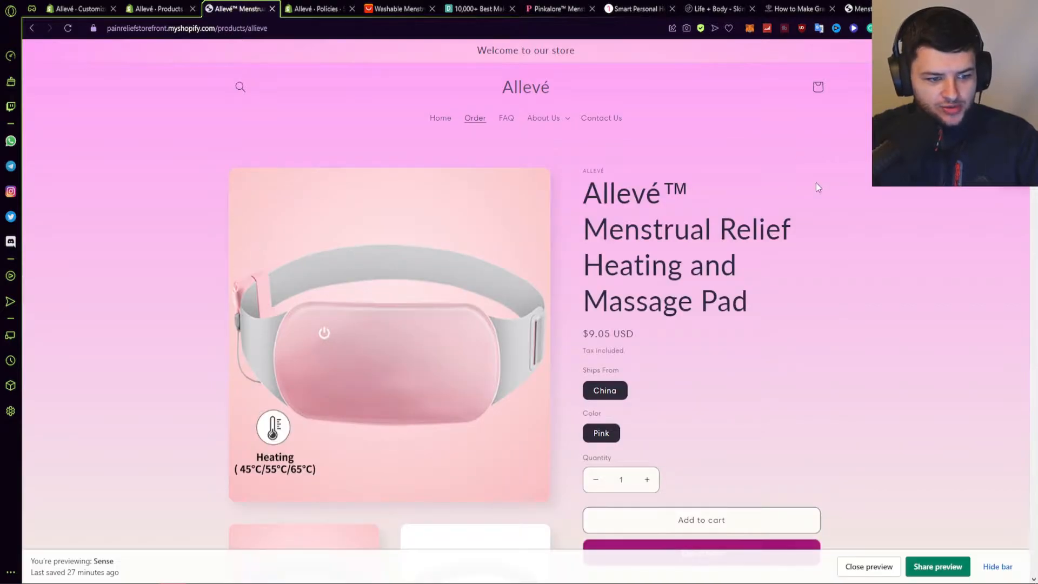
Step: Examine the product page's options, quantity selector and description text in the store preview
{"action": "scroll", "coordinate": [593, 231], "scroll_direction": "down", "scroll_amount": 2}
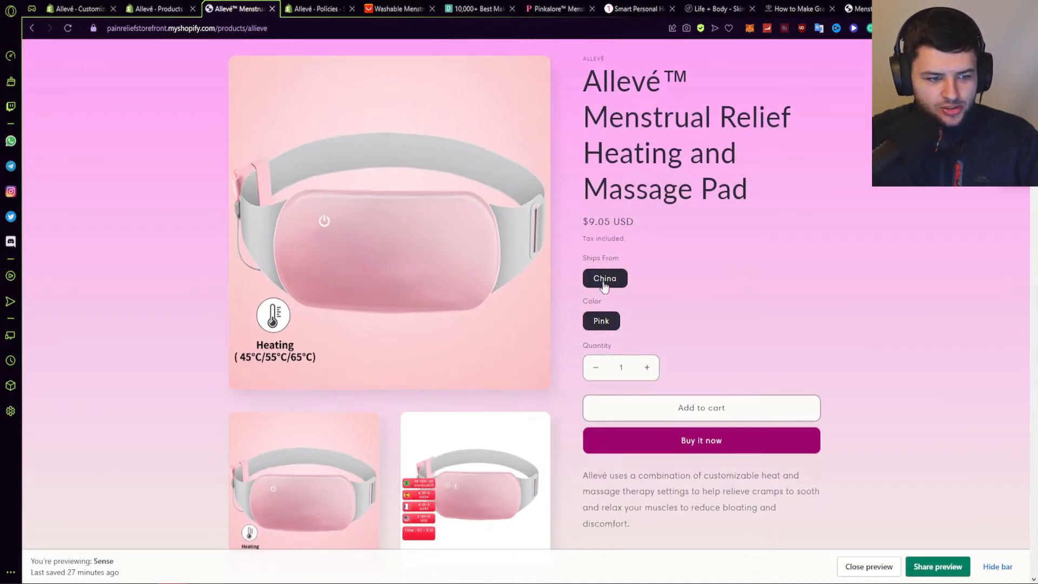
{"action": "scroll", "coordinate": [602, 332], "scroll_direction": "down", "scroll_amount": 2}
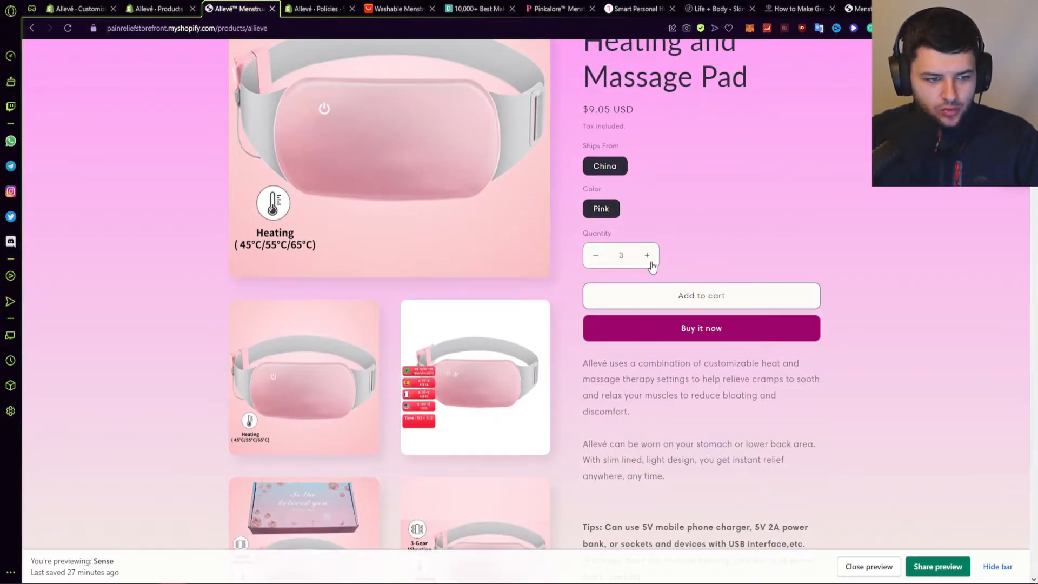
{"action": "scroll", "coordinate": [694, 305], "scroll_direction": "down", "scroll_amount": 4}
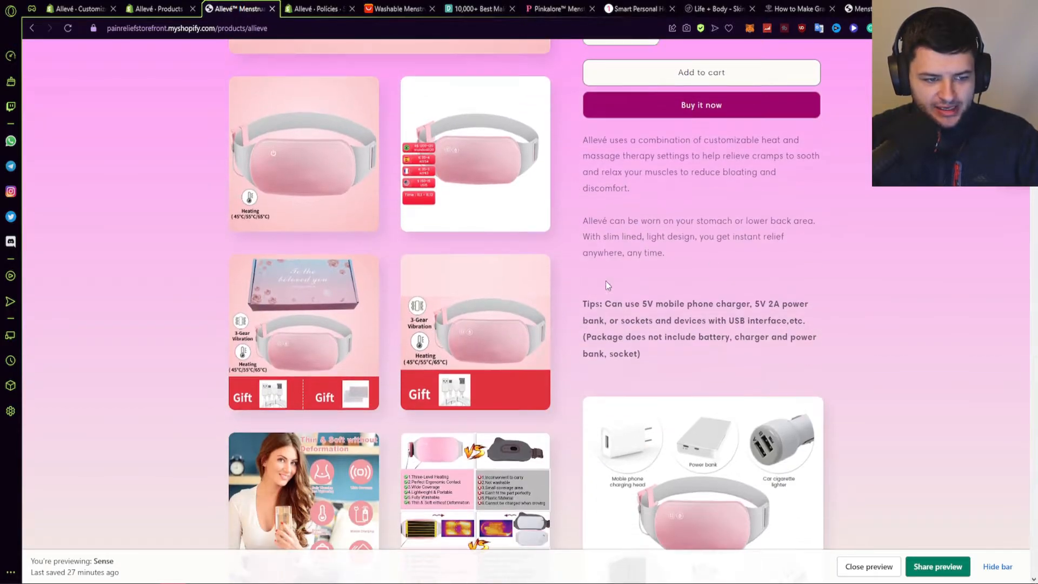
{"action": "scroll", "coordinate": [658, 301], "scroll_direction": "up", "scroll_amount": 1}
{"action": "scroll", "coordinate": [658, 299], "scroll_direction": "up", "scroll_amount": 1}
{"action": "left_click_drag", "start_coordinate": [665, 366], "coordinate": [580, 253]}
{"action": "left_click", "coordinate": [690, 352]}
{"action": "left_click_drag", "start_coordinate": [689, 352], "coordinate": [576, 261]}
{"action": "left_click", "coordinate": [652, 289]}
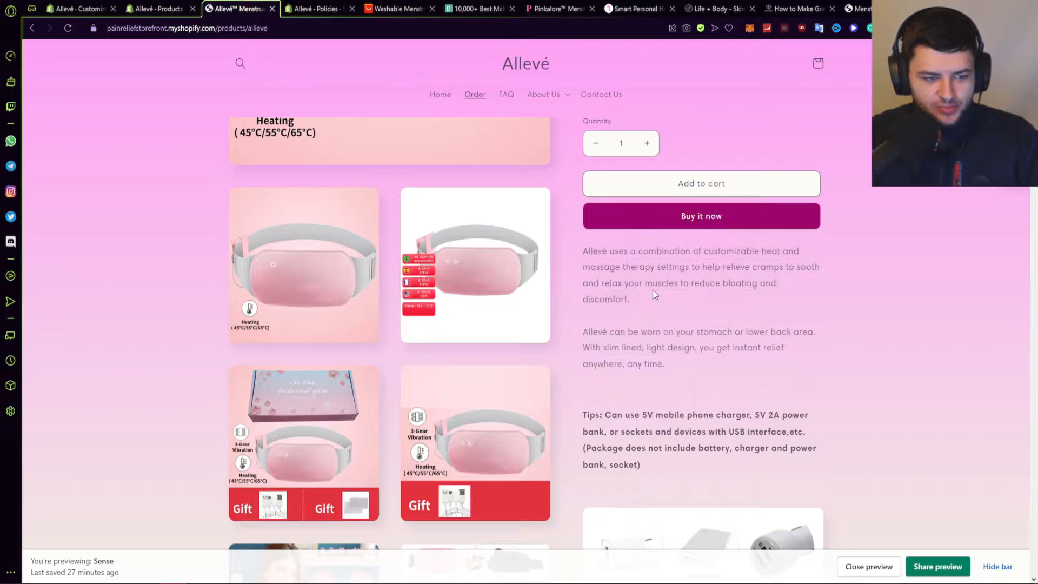
{"action": "scroll", "coordinate": [651, 297], "scroll_direction": "up", "scroll_amount": 5}
{"action": "scroll", "coordinate": [643, 281], "scroll_direction": "down", "scroll_amount": 2}
{"action": "scroll", "coordinate": [582, 193], "scroll_direction": "down", "scroll_amount": 15}
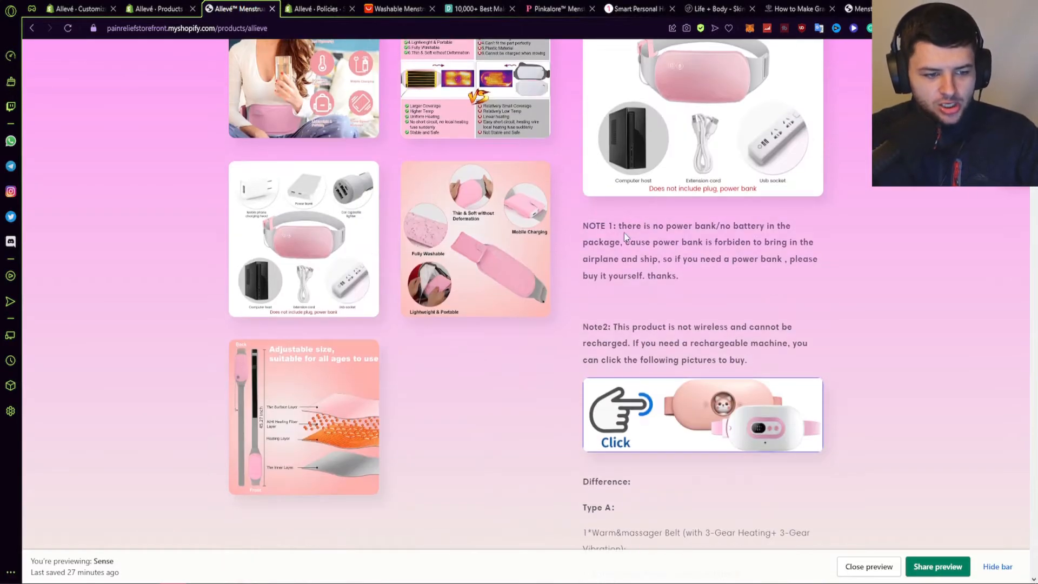
{"action": "scroll", "coordinate": [719, 335], "scroll_direction": "up", "scroll_amount": 15}
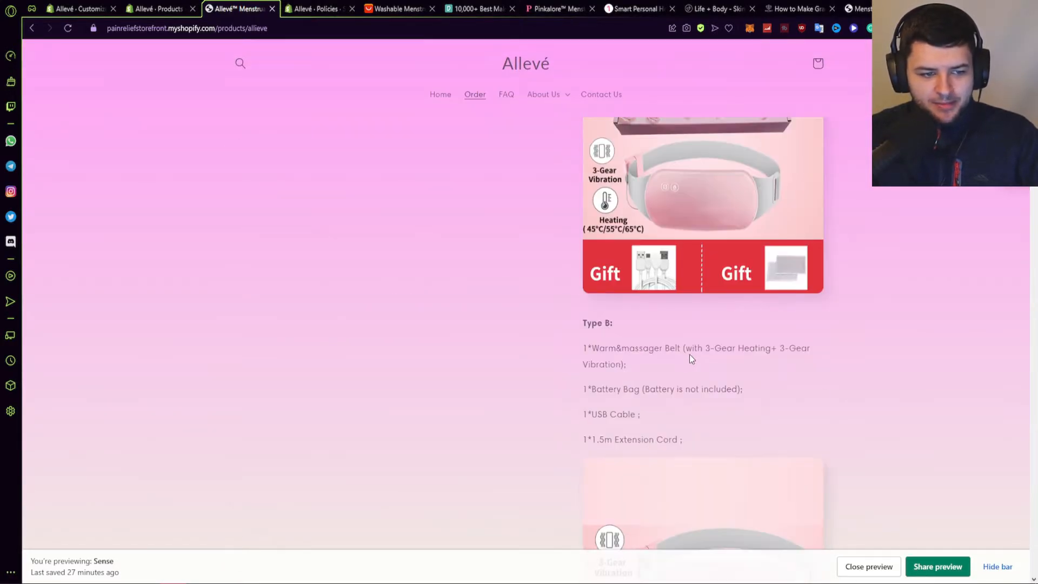
Step: Inspect the product page's gallery images, enlarging the white-background one, and check the remaining description pictures
{"action": "scroll", "coordinate": [562, 351], "scroll_direction": "down", "scroll_amount": 3}
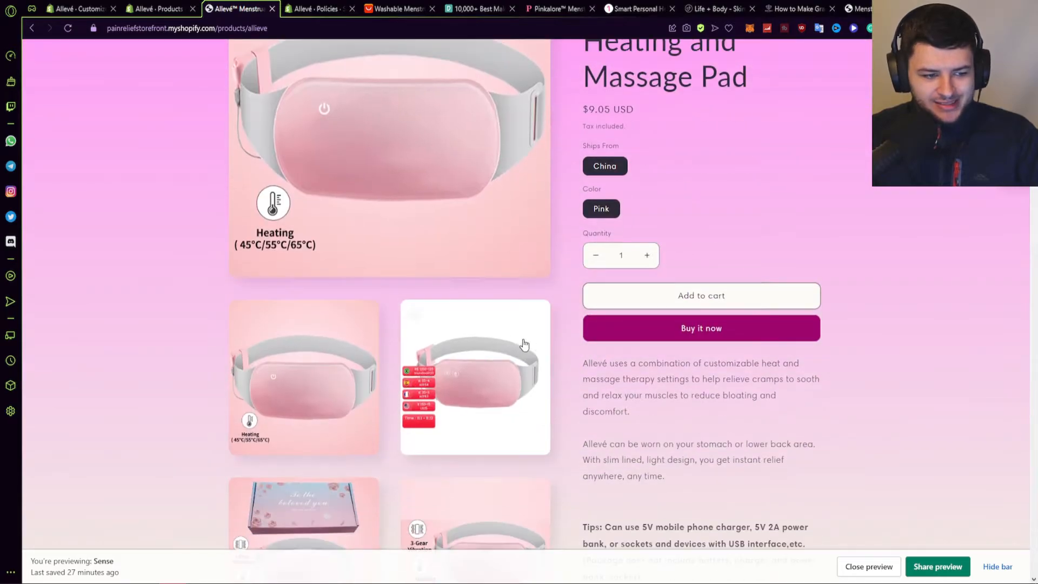
{"action": "left_click", "coordinate": [518, 340]}
{"action": "left_click", "coordinate": [980, 195]}
{"action": "scroll", "coordinate": [540, 271], "scroll_direction": "down", "scroll_amount": 4}
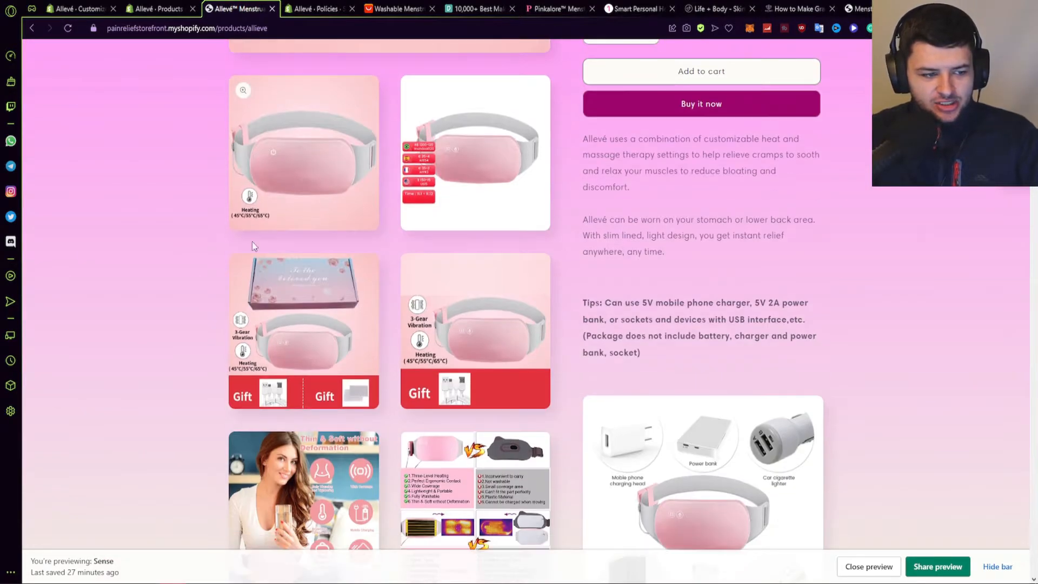
{"action": "scroll", "coordinate": [696, 355], "scroll_direction": "down", "scroll_amount": 4}
{"action": "scroll", "coordinate": [599, 368], "scroll_direction": "down", "scroll_amount": 20}
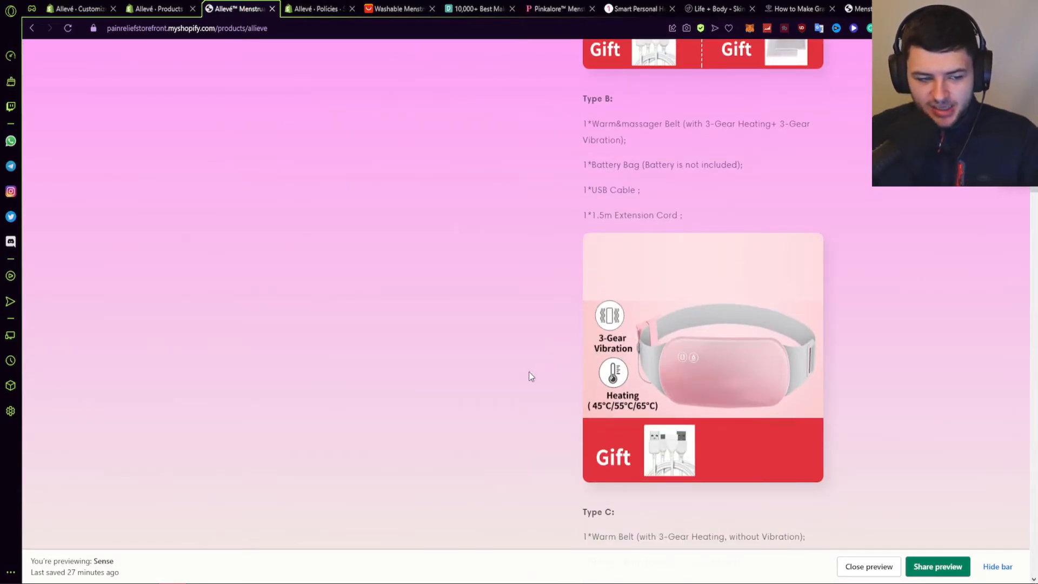
{"action": "scroll", "coordinate": [517, 218], "scroll_direction": "up", "scroll_amount": 20}
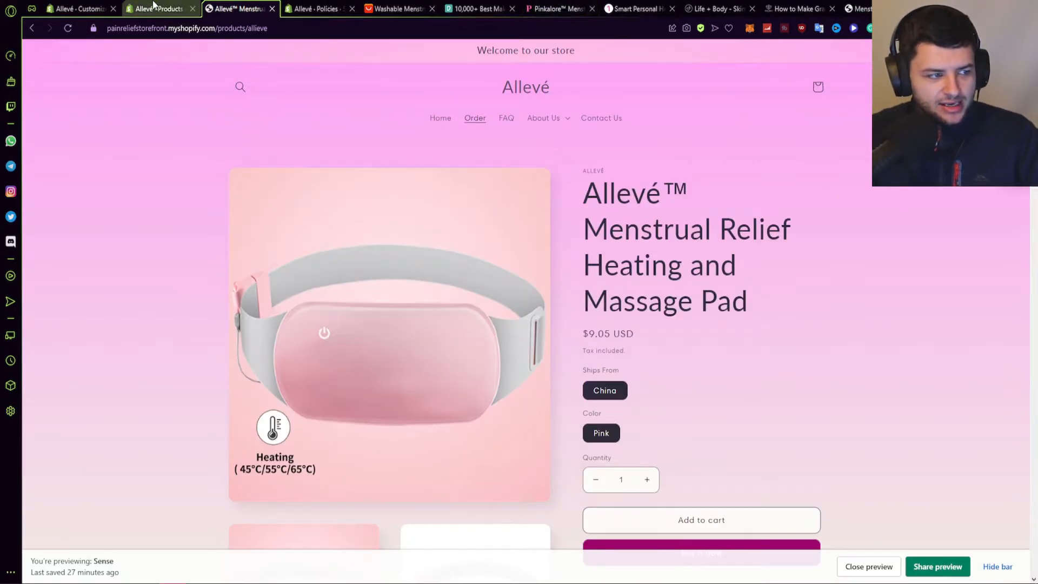
Step: Remove the blank line above the Tips paragraph in the product description
{"action": "left_click", "coordinate": [153, 7]}
{"action": "scroll", "coordinate": [416, 340], "scroll_direction": "down", "scroll_amount": 3}
{"action": "scroll", "coordinate": [416, 340], "scroll_direction": "up", "scroll_amount": 3}
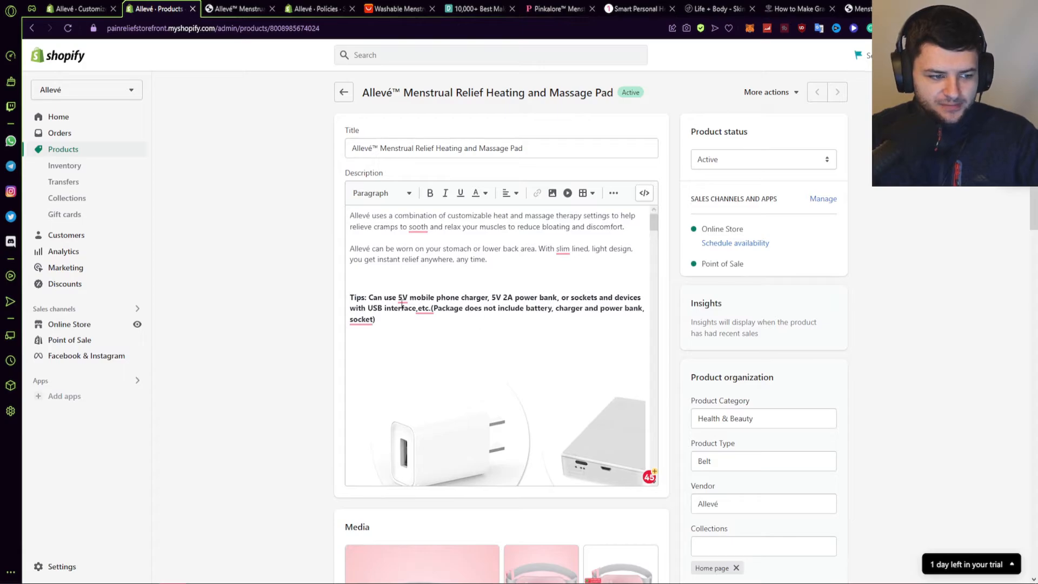
{"action": "left_click", "coordinate": [360, 282]}
{"action": "key", "text": "Delete"}
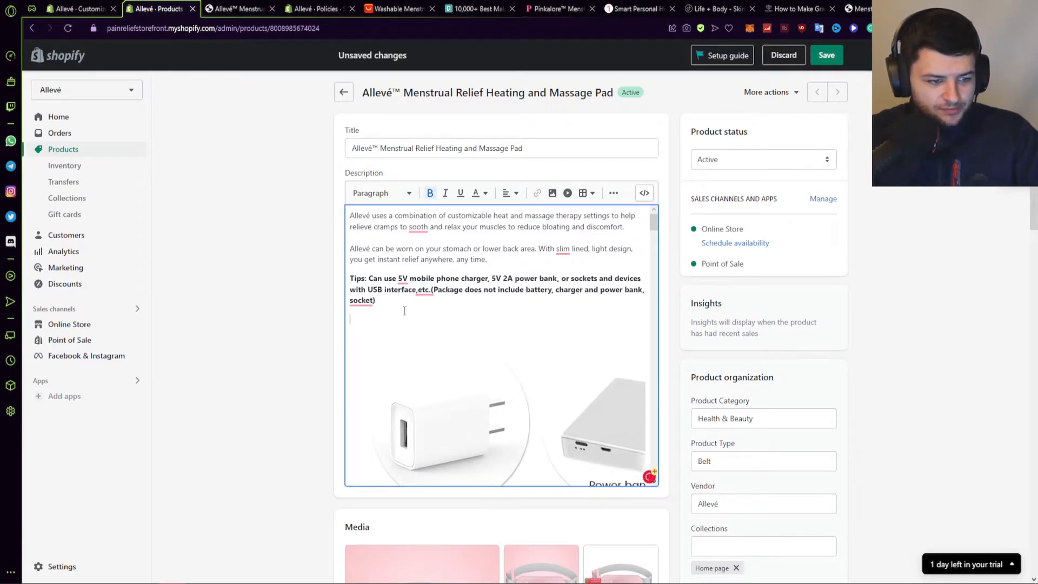
Step: Compare the charger image and Tips paragraph in the product description with how they appear on the store's product page
{"action": "scroll", "coordinate": [376, 373], "scroll_direction": "down", "scroll_amount": 1}
{"action": "left_click", "coordinate": [376, 367]}
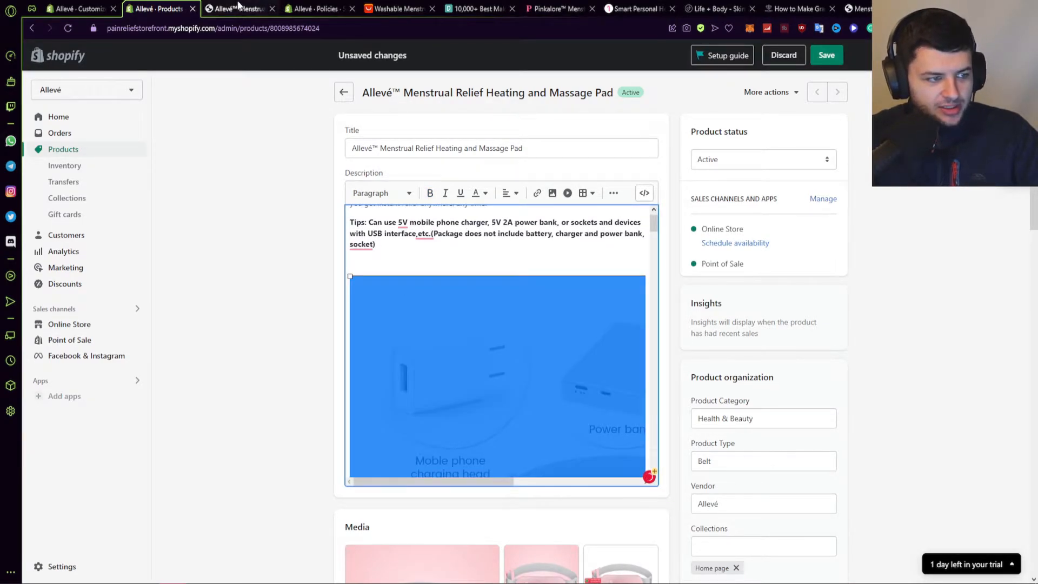
{"action": "left_click", "coordinate": [238, 5]}
{"action": "scroll", "coordinate": [620, 340], "scroll_direction": "down", "scroll_amount": 4}
{"action": "key", "text": "ctrl+shift+Tab"}
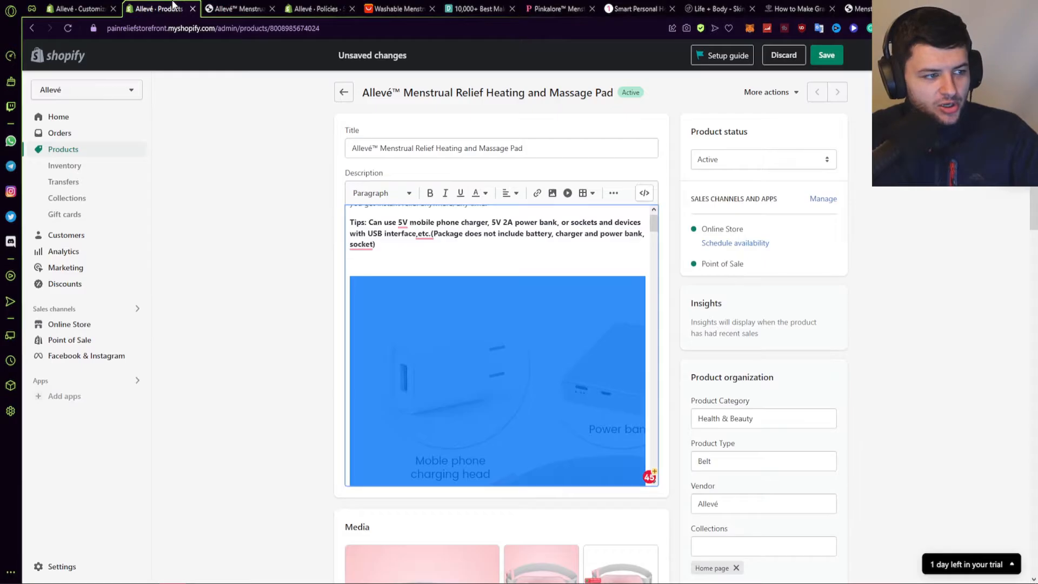
{"action": "left_click", "coordinate": [482, 266]}
{"action": "scroll", "coordinate": [471, 256], "scroll_direction": "up", "scroll_amount": 1}
{"action": "left_click_drag", "start_coordinate": [406, 311], "coordinate": [350, 277]}
{"action": "left_click", "coordinate": [395, 290]}
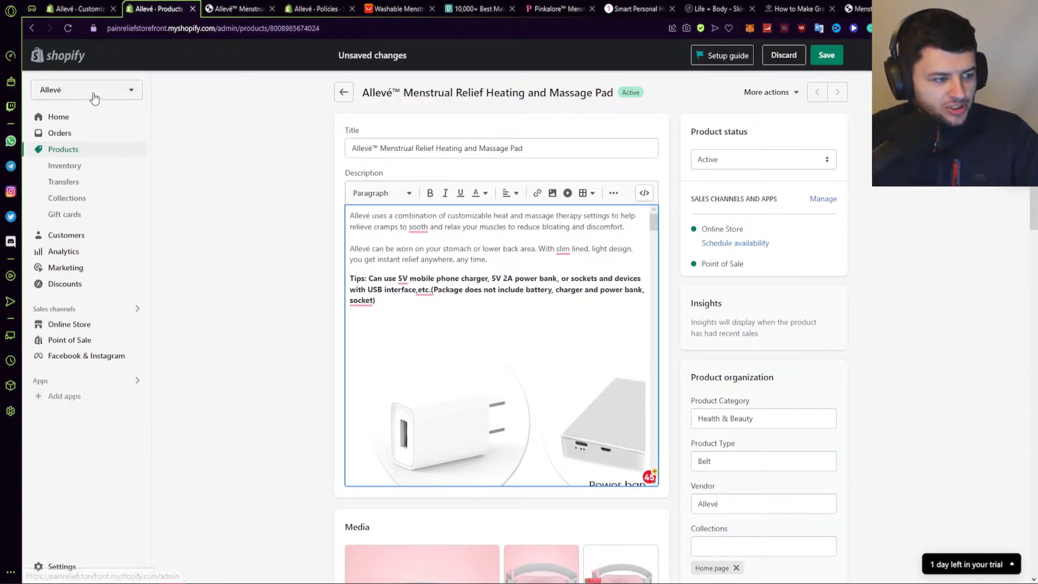
Step: Open the store's FAQ page for editing and copy the charger Tips paragraph from the product description into its content
{"action": "key", "text": "ctrl+shift+Tab"}
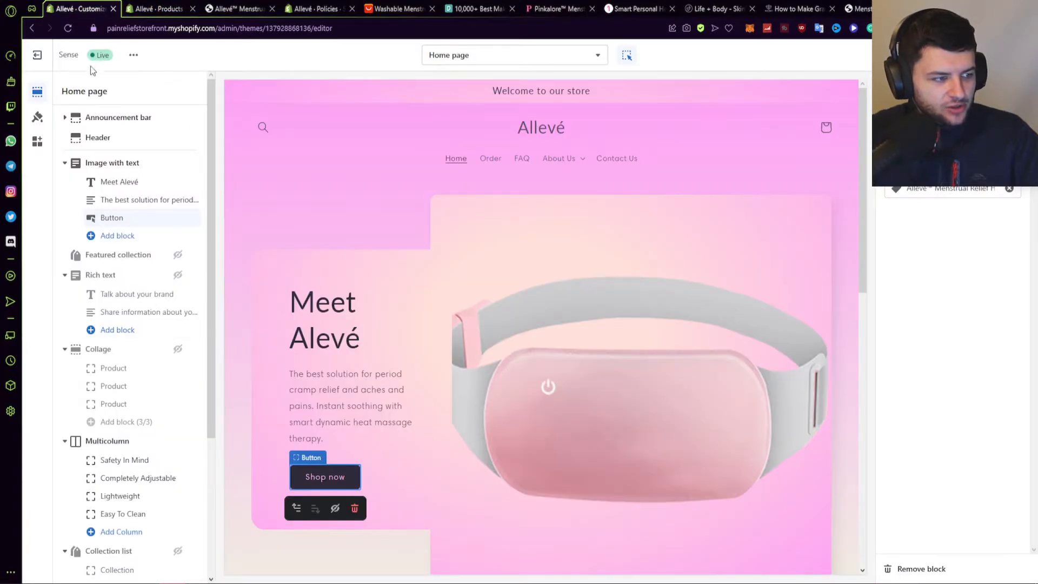
{"action": "left_click", "coordinate": [58, 303]}
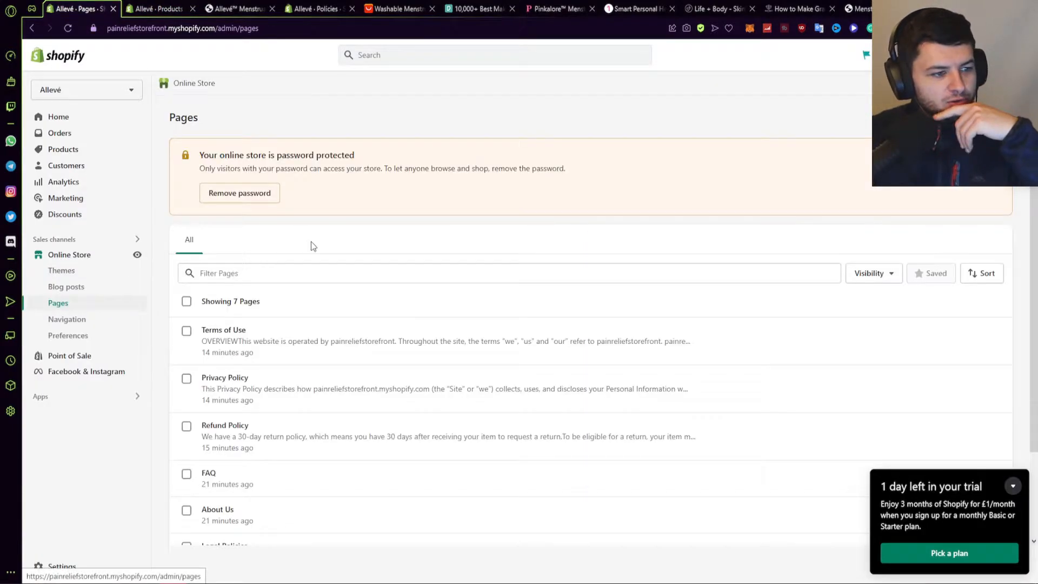
{"action": "scroll", "coordinate": [259, 338], "scroll_direction": "down", "scroll_amount": 2}
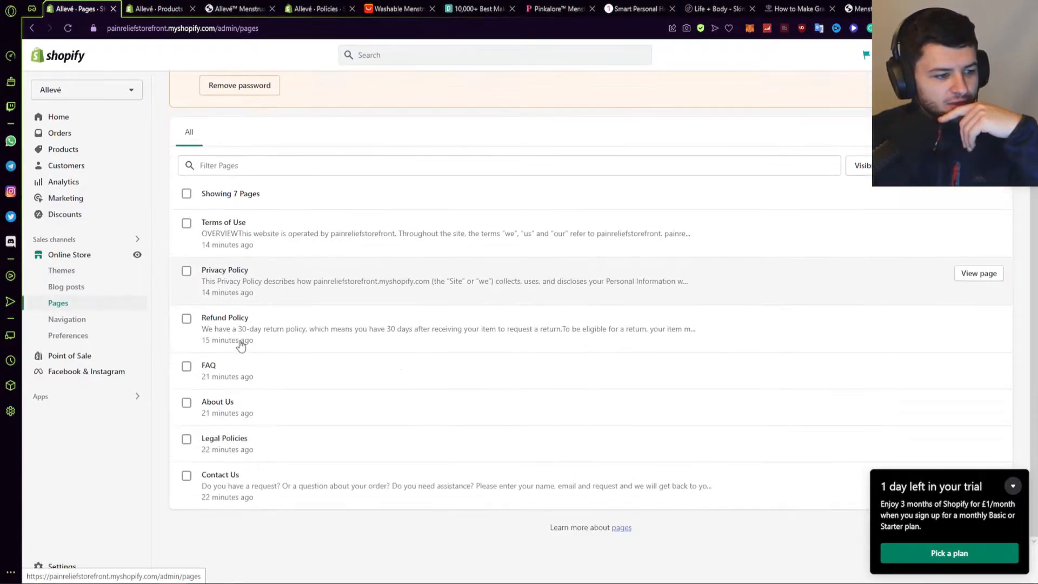
{"action": "left_click", "coordinate": [210, 366]}
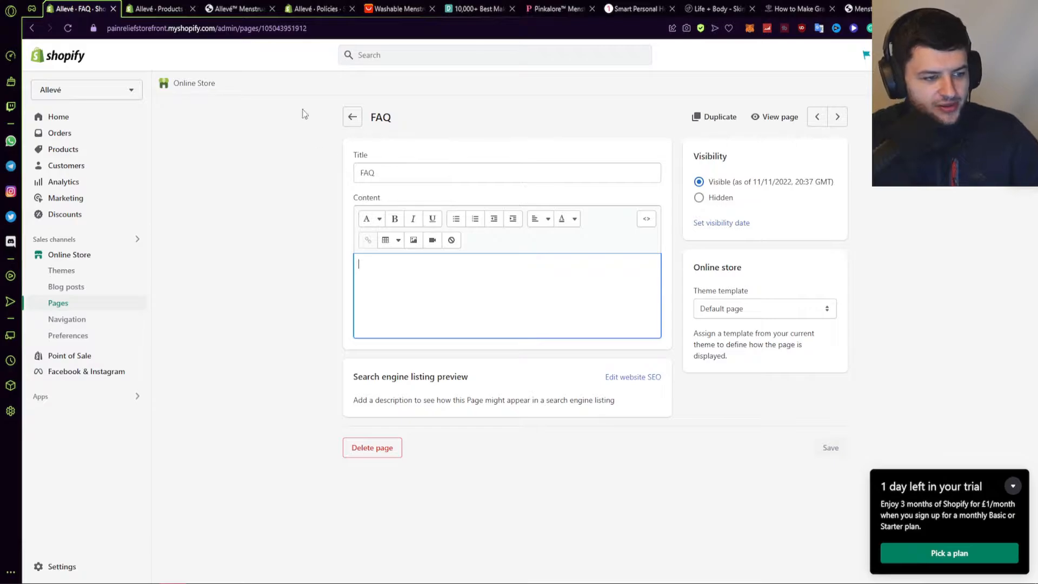
{"action": "left_click", "coordinate": [180, 8]}
{"action": "left_click_drag", "start_coordinate": [410, 301], "coordinate": [324, 272]}
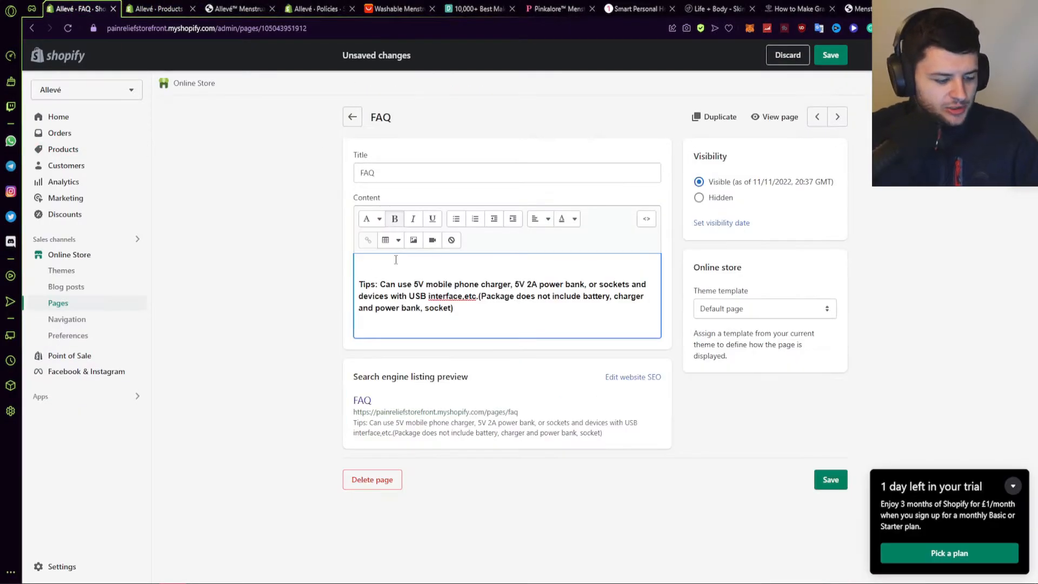
Step: Add the question "What Type of Charger Can I Use with Allevé?" above the charger paragraph in the FAQ content
{"action": "type", "text": "What Type of Charger Can I uSE"}
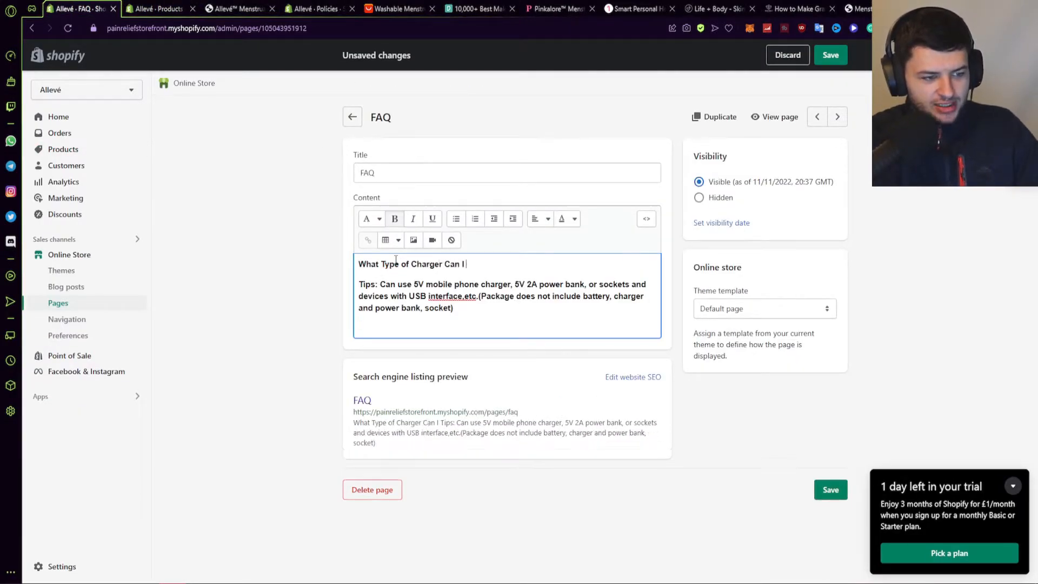
{"action": "key", "text": "BackSpace"}
{"action": "key", "text": "BackSpace"}
{"action": "key", "text": "BackSpace"}
{"action": "type", "text": "Use with Allevé?"}
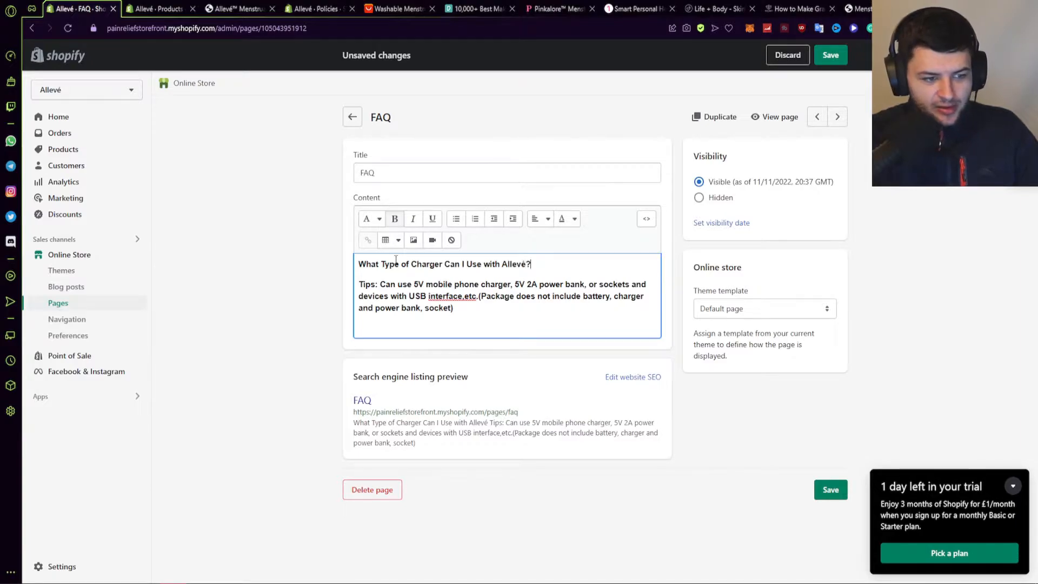
{"action": "key", "text": "Return"}
Step: Remove the bold formatting from the charger answer in the FAQ and begin it with "You"
{"action": "left_click_drag", "start_coordinate": [454, 309], "coordinate": [314, 282]}
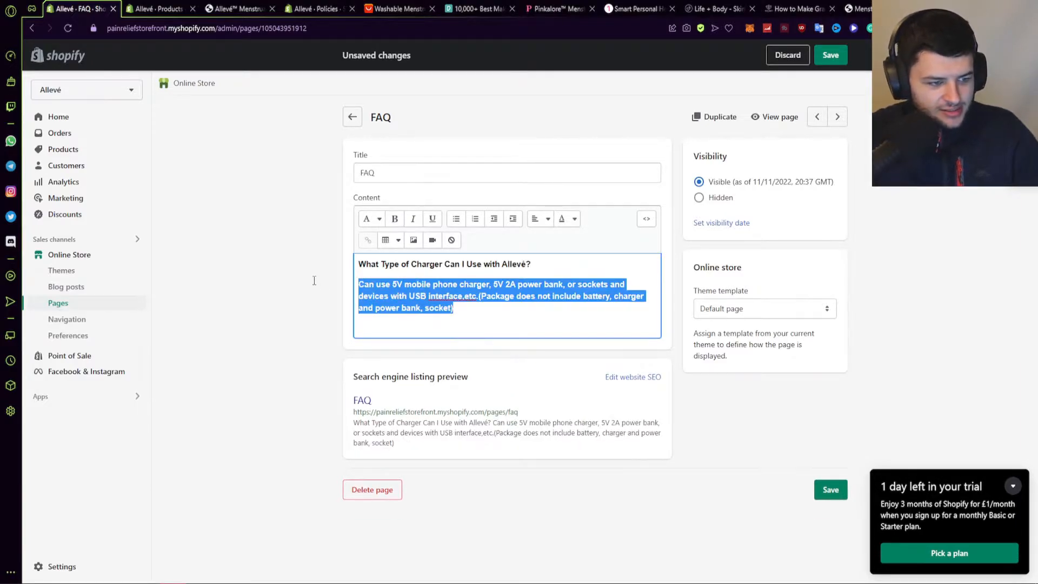
{"action": "key", "text": "ctrl+b"}
{"action": "left_click", "coordinate": [358, 284]}
{"action": "type", "text": "You"}
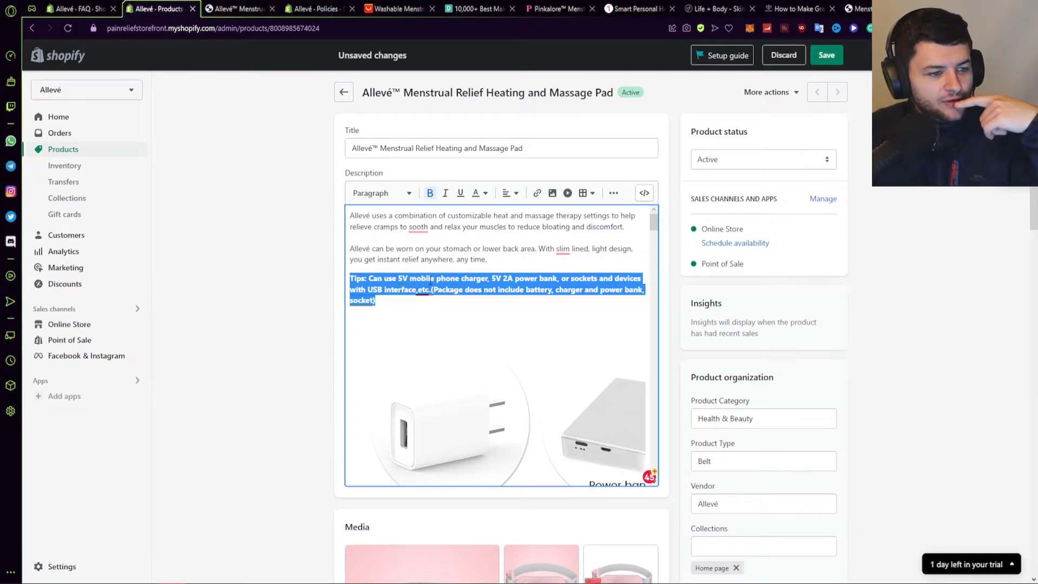
Step: Move the charger options picture from the product description to below the charger answer in the FAQ content
{"action": "left_click", "coordinate": [480, 301]}
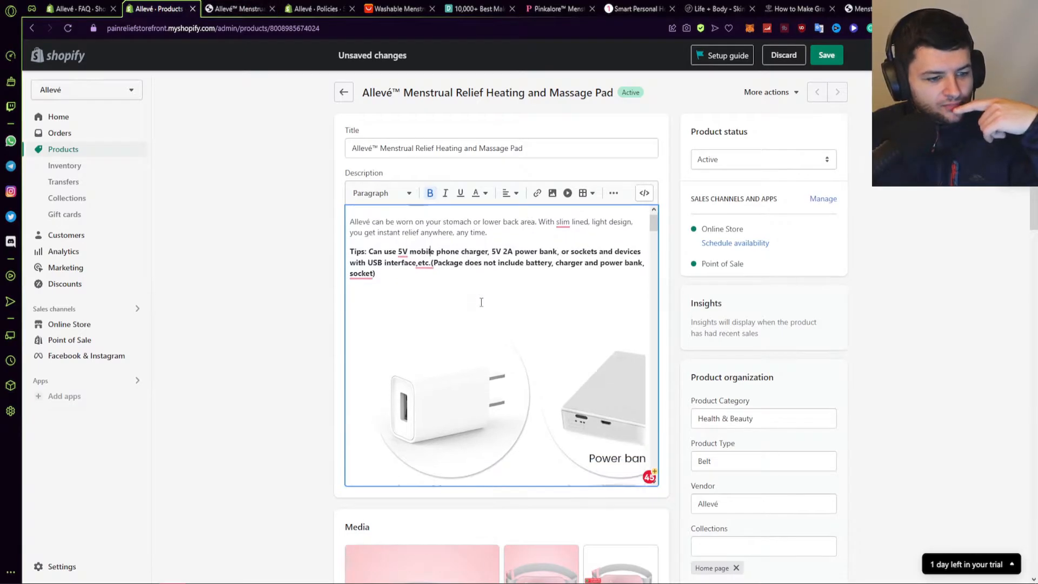
{"action": "key", "text": "shift+Down"}
{"action": "left_click", "coordinate": [81, 9]}
{"action": "key", "text": "ctrl+v"}
{"action": "scroll", "coordinate": [557, 373], "scroll_direction": "up", "scroll_amount": 7}
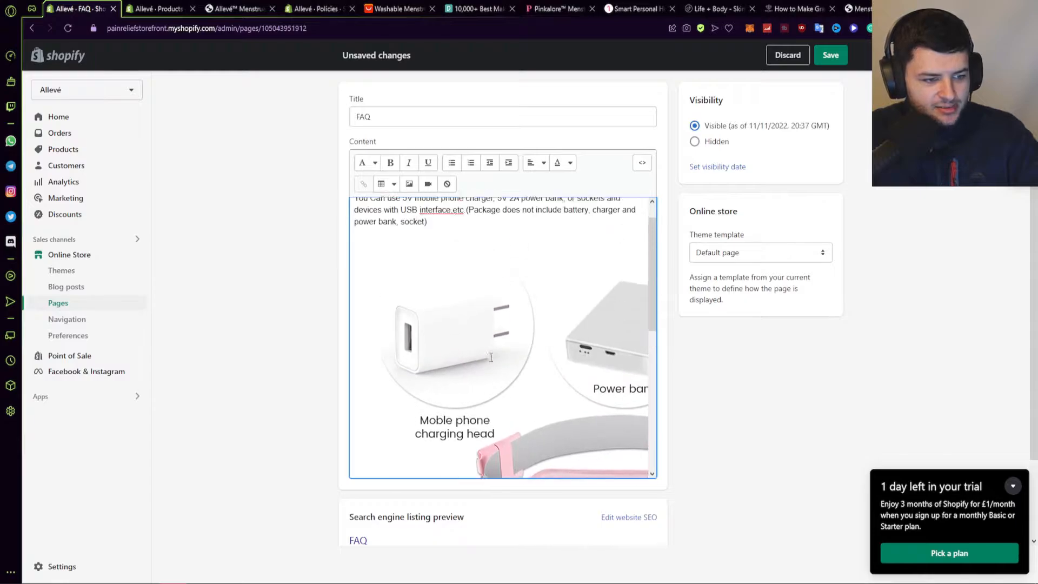
Step: Delete the Tips paragraph and the blank lines after it from the product description
{"action": "key", "text": "ctrl+Tab"}
{"action": "left_click_drag", "start_coordinate": [388, 316], "coordinate": [349, 277]}
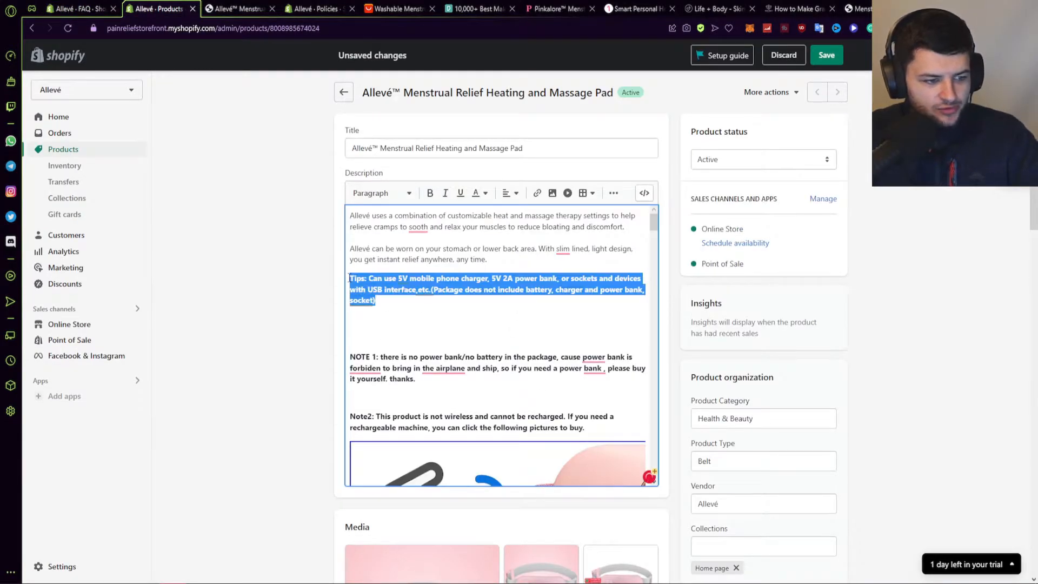
{"action": "key", "text": "BackSpace"}
{"action": "key", "text": "BackSpace"}
{"action": "key", "text": "BackSpace"}
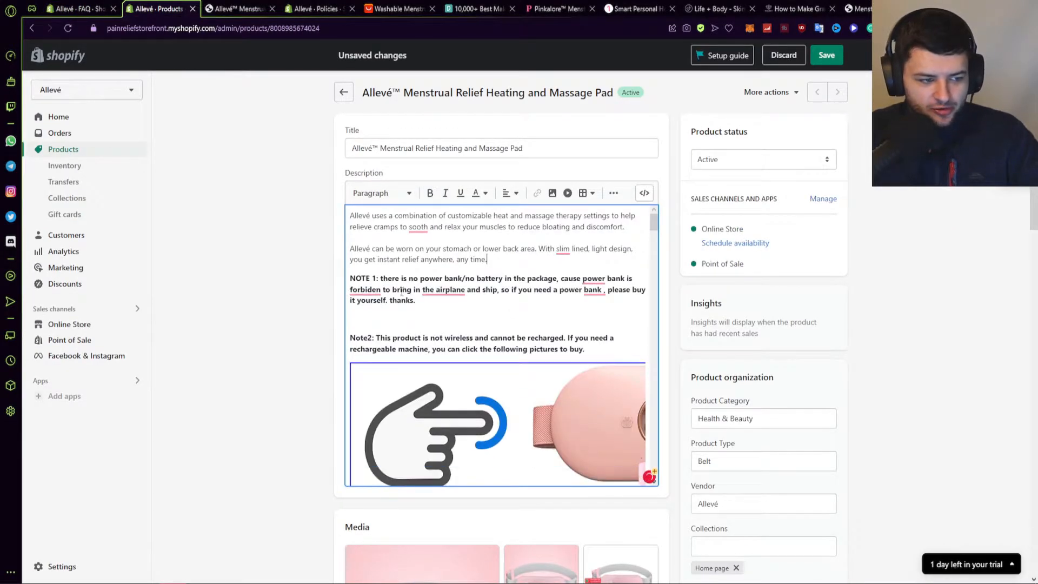
Step: Shorten the "NOTE 1" label of the power bank paragraph in the product description to "NOTE"
{"action": "right_click", "coordinate": [434, 286]}
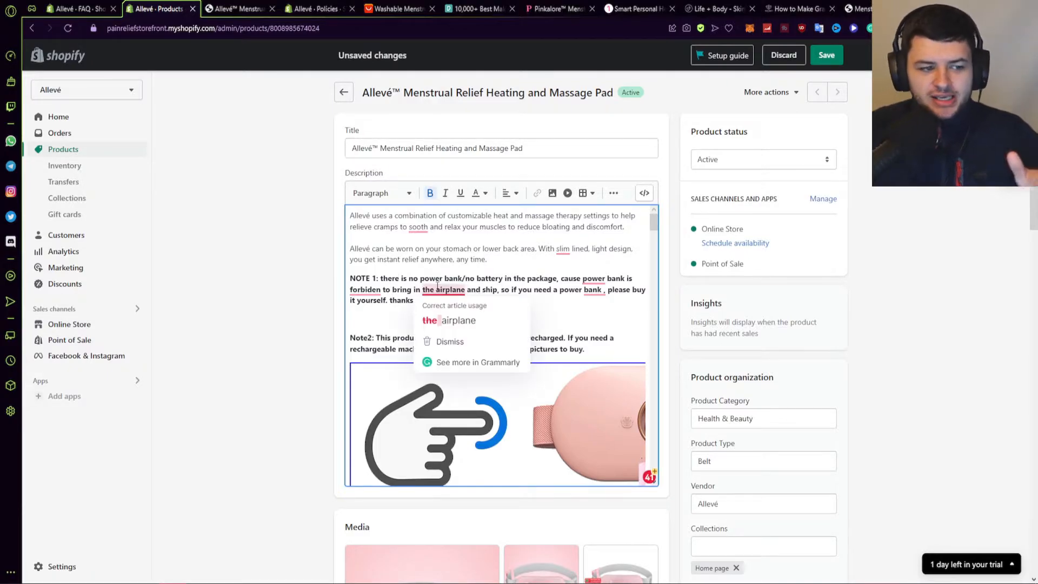
{"action": "left_click", "coordinate": [402, 260]}
{"action": "key", "text": "BackSpace"}
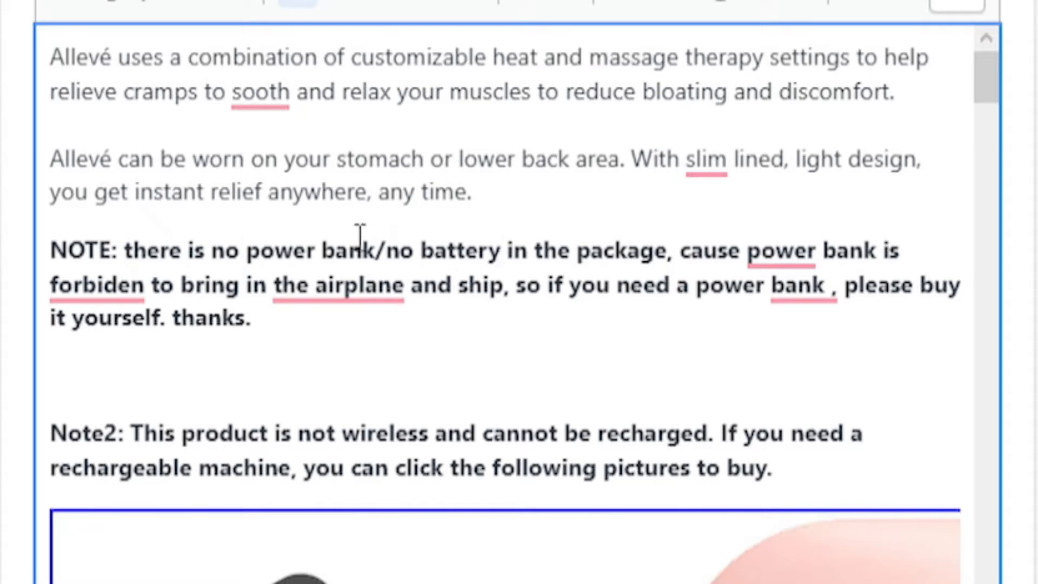
{"action": "left_click", "coordinate": [361, 239]}
{"action": "left_click", "coordinate": [385, 241]}
{"action": "left_click", "coordinate": [625, 248]}
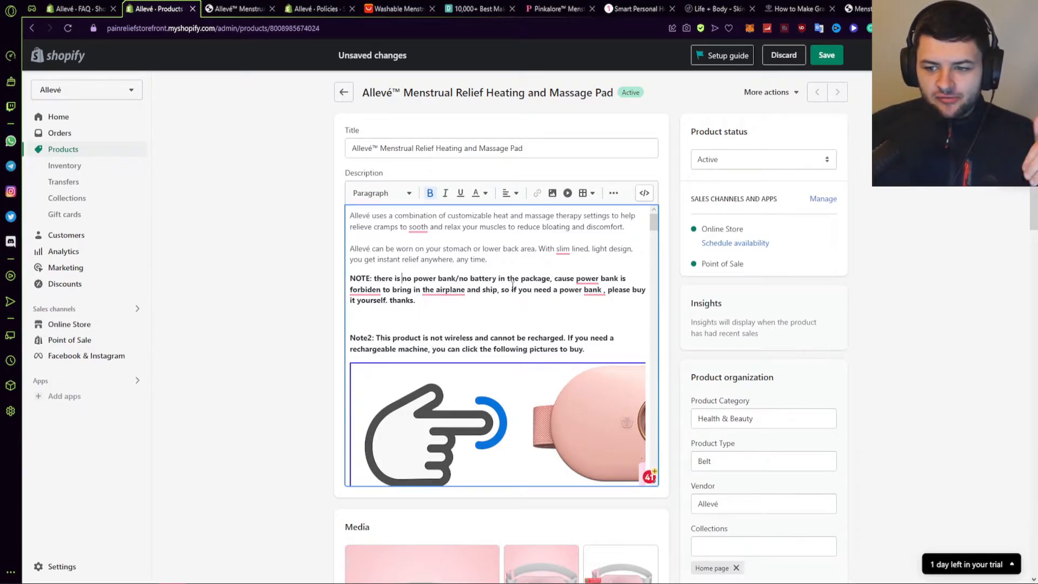
Step: Format the power bank note in the product description as italic instead of bold
{"action": "left_click_drag", "start_coordinate": [435, 299], "coordinate": [350, 279]}
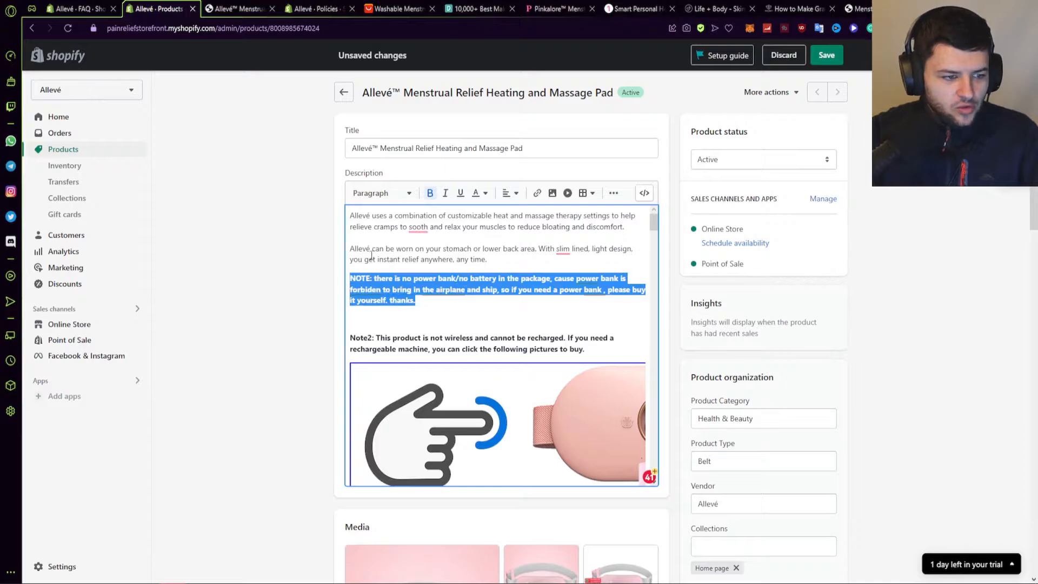
{"action": "left_click", "coordinate": [506, 194]}
{"action": "left_click", "coordinate": [508, 199]}
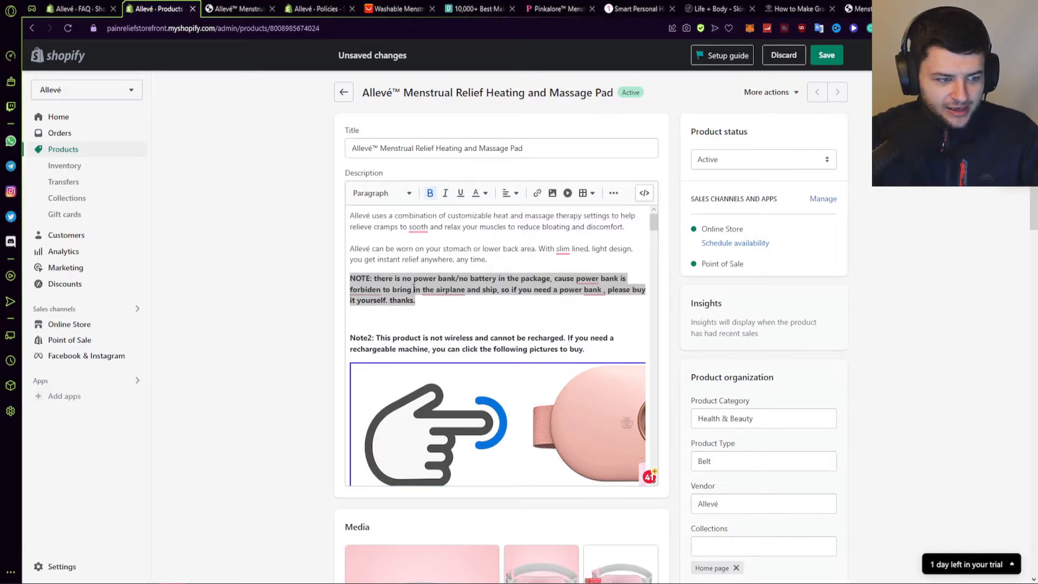
{"action": "left_click_drag", "start_coordinate": [435, 300], "coordinate": [350, 278]}
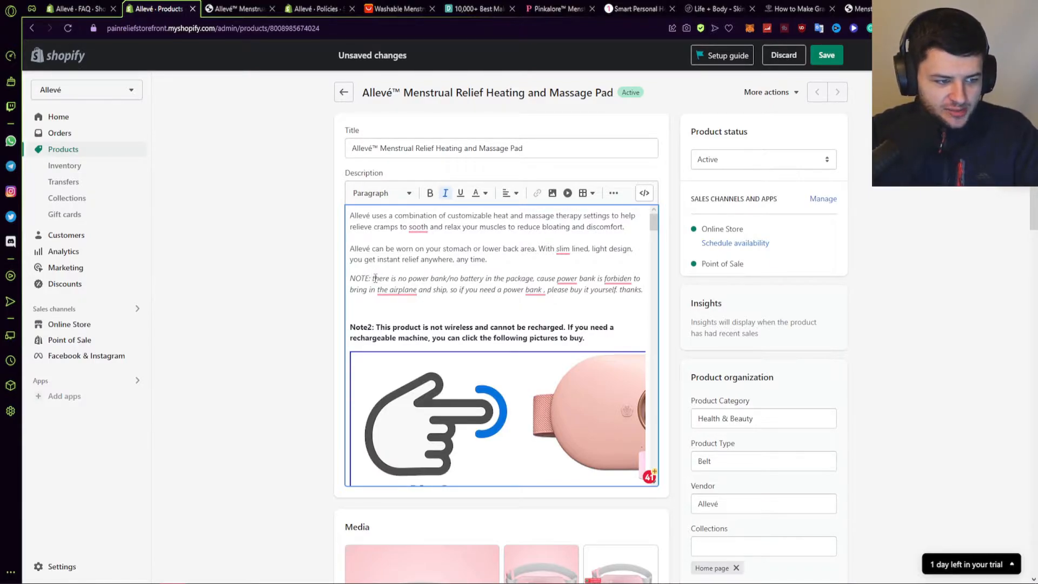
Step: Reword the opening of the note to "There is no power bank or battery"
{"action": "key", "text": "BackSpace"}
{"action": "type", "text": "T"}
{"action": "left_click_drag", "start_coordinate": [459, 279], "coordinate": [449, 279]}
{"action": "type", "text": "or"}
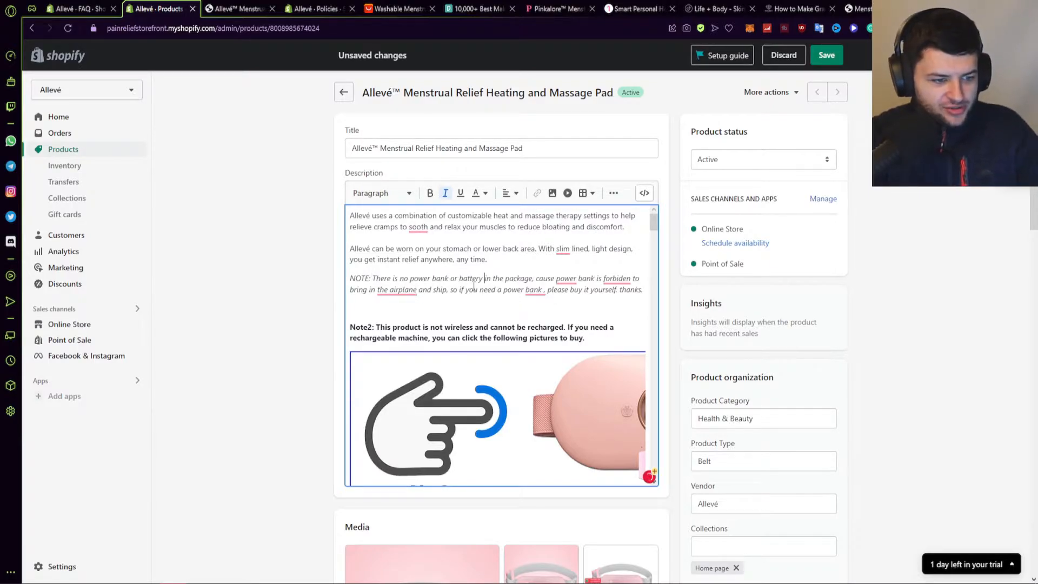
Step: Rewrite the rest of the note as "with the package due to import laws. Will need to be purchased seperately."
{"action": "double_click", "coordinate": [487, 279]}
{"action": "type", "text": "with"}
{"action": "key", "text": "BackSpace"}
{"action": "left_click_drag", "start_coordinate": [540, 278], "coordinate": [474, 300]}
{"action": "type", "text": "due "}
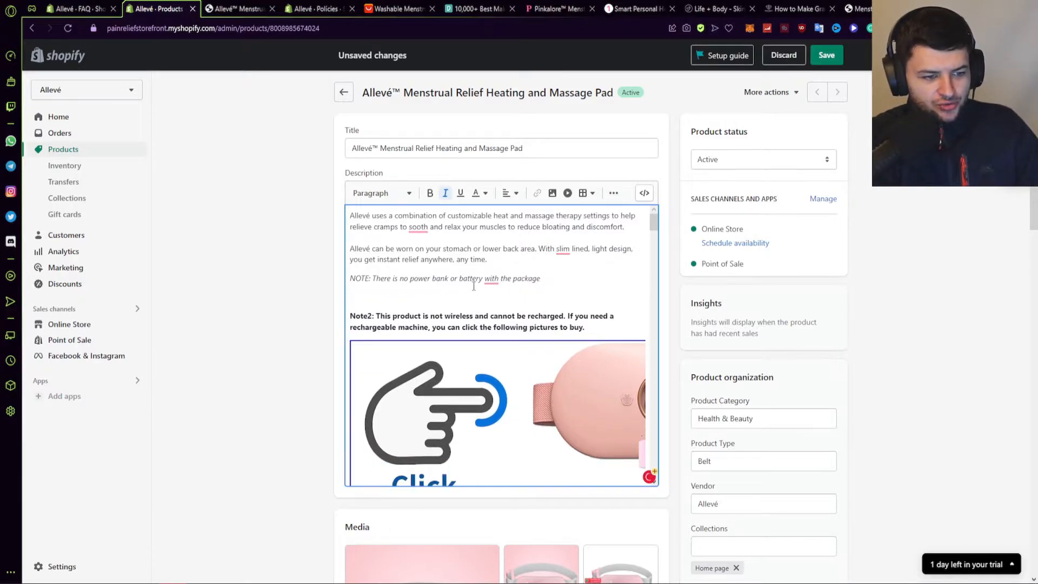
{"action": "type", "text": "to import laws. Will need to "}
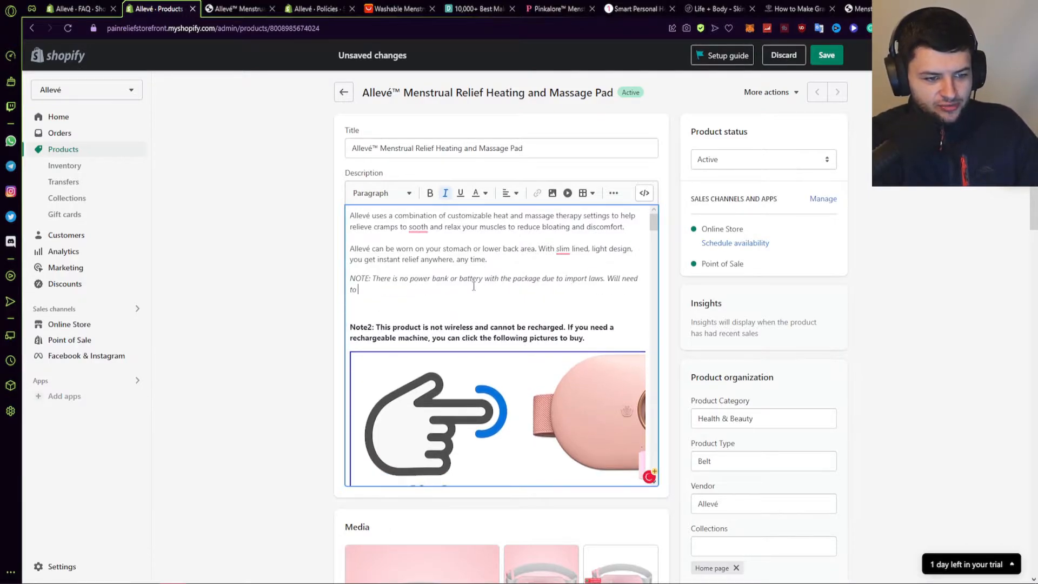
{"action": "type", "text": "be purchased "}
{"action": "type", "text": "seperately"}
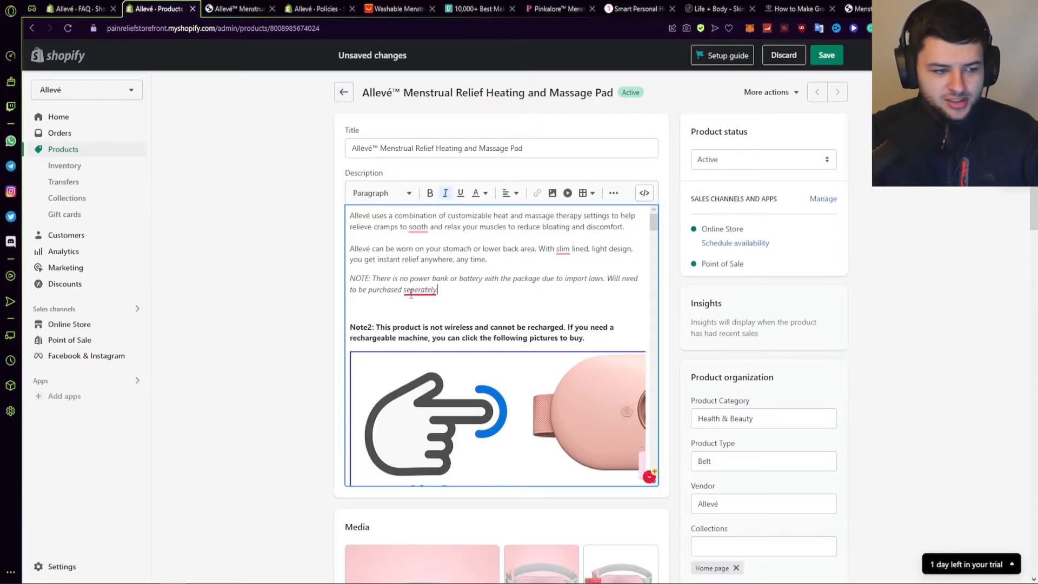
Step: Copy the Note2 paragraph about wireless use and remove it from the product description
{"action": "triple_click", "coordinate": [580, 327]}
{"action": "key", "text": "ctrl+c"}
{"action": "key", "text": "BackSpace"}
{"action": "key", "text": "BackSpace"}
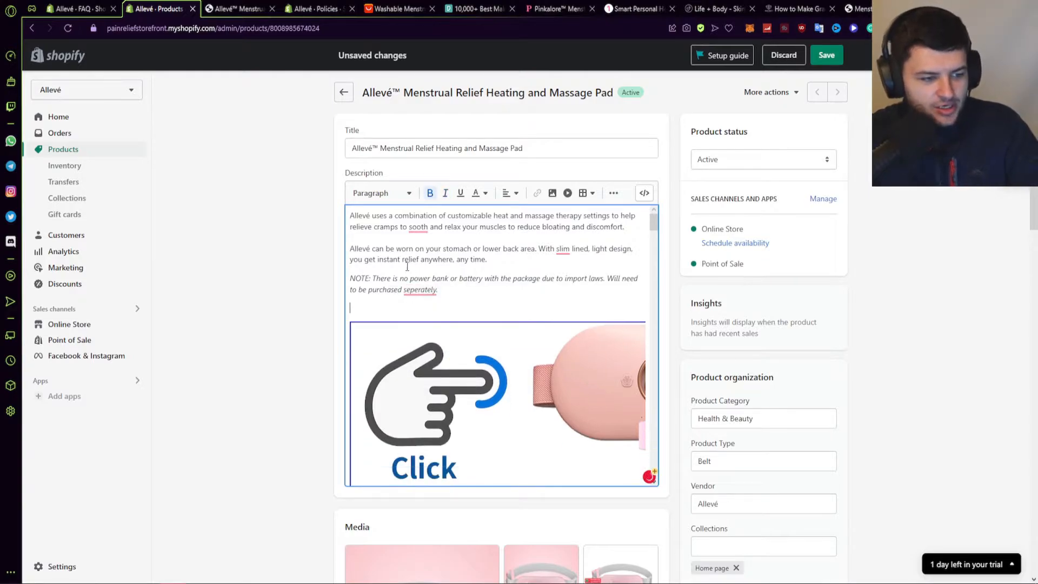
{"action": "key", "text": "BackSpace"}
Step: Add the question "Is the Product Wireless?" below the charger picture in the FAQ content, with the copied note as its answer
{"action": "left_click", "coordinate": [85, 8]}
{"action": "scroll", "coordinate": [491, 369], "scroll_direction": "down", "scroll_amount": 2}
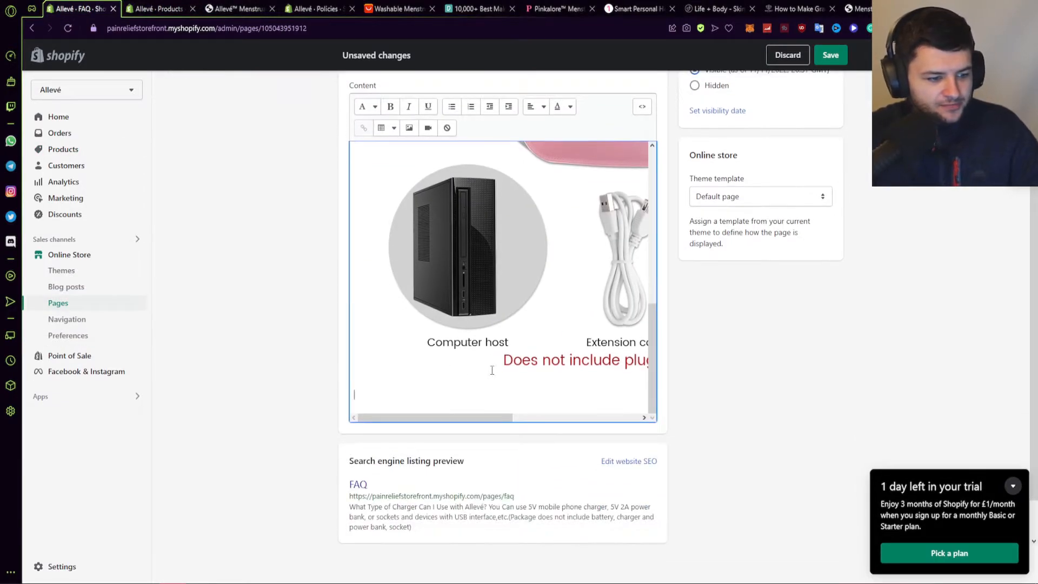
{"action": "type", "text": "Is the Product Wireless?"}
{"action": "key", "text": "Return"}
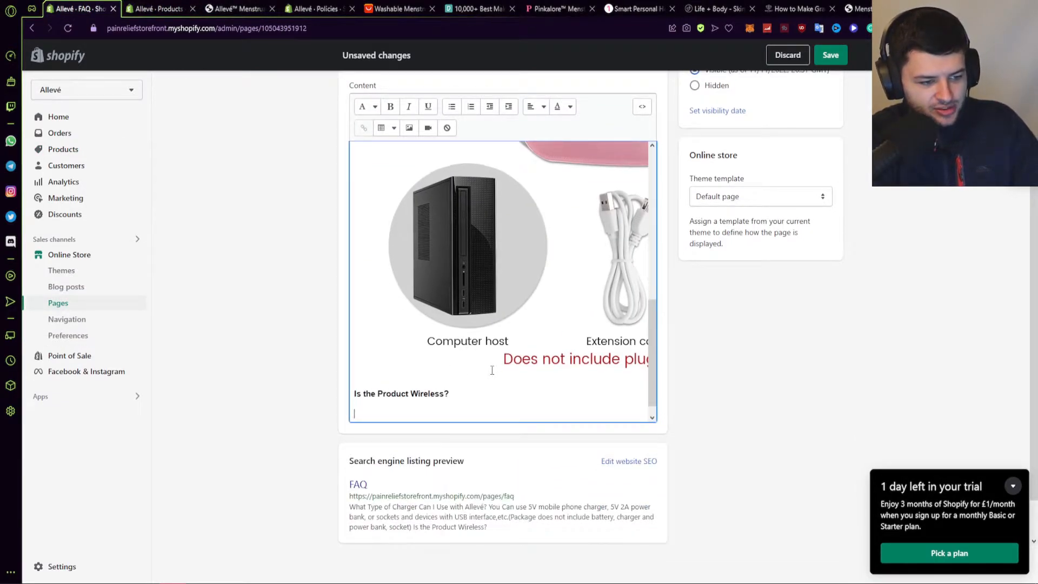
{"action": "key", "text": "ctrl+v"}
Step: Trim the wireless answer to "This product is not wireless and cannot be recharged."
{"action": "left_click", "coordinate": [382, 382]}
{"action": "key", "text": "BackSpace"}
{"action": "key", "text": "BackSpace"}
{"action": "key", "text": "BackSpace"}
{"action": "key", "text": "BackSpace"}
{"action": "key", "text": "BackSpace"}
{"action": "key", "text": "BackSpace"}
{"action": "key", "text": "BackSpace"}
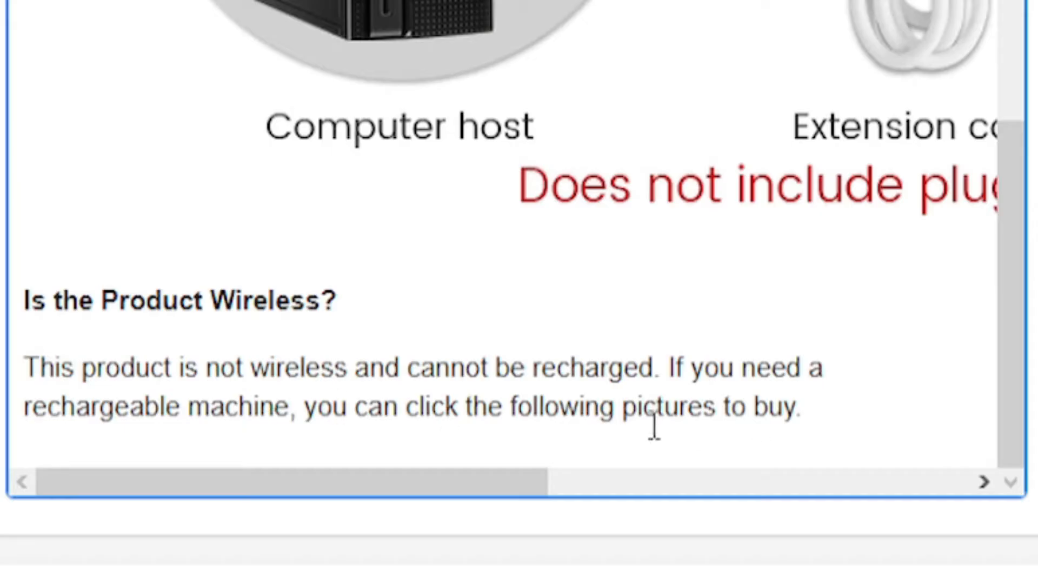
{"action": "left_click", "coordinate": [595, 394]}
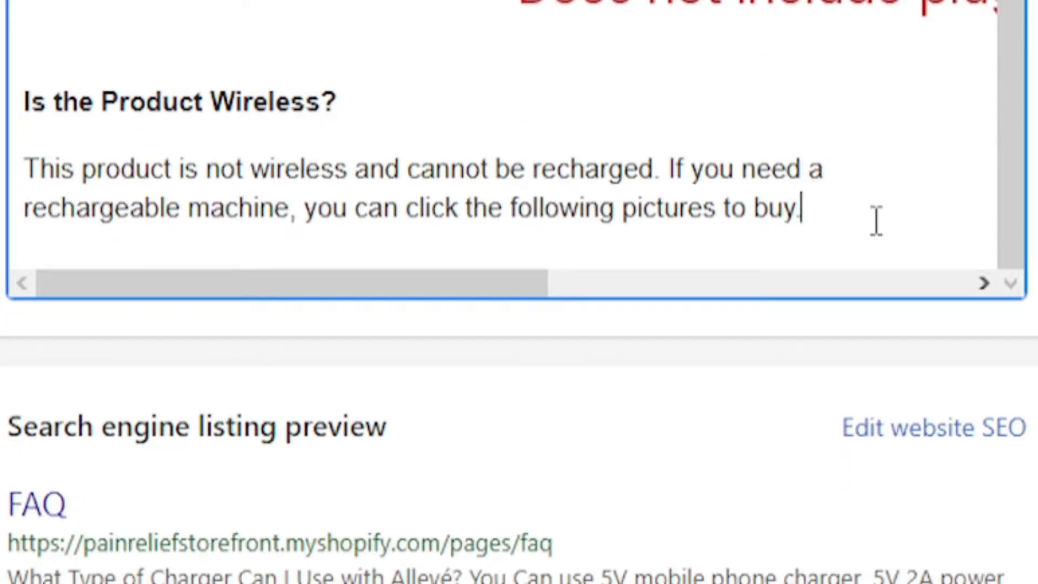
{"action": "key", "text": "Return"}
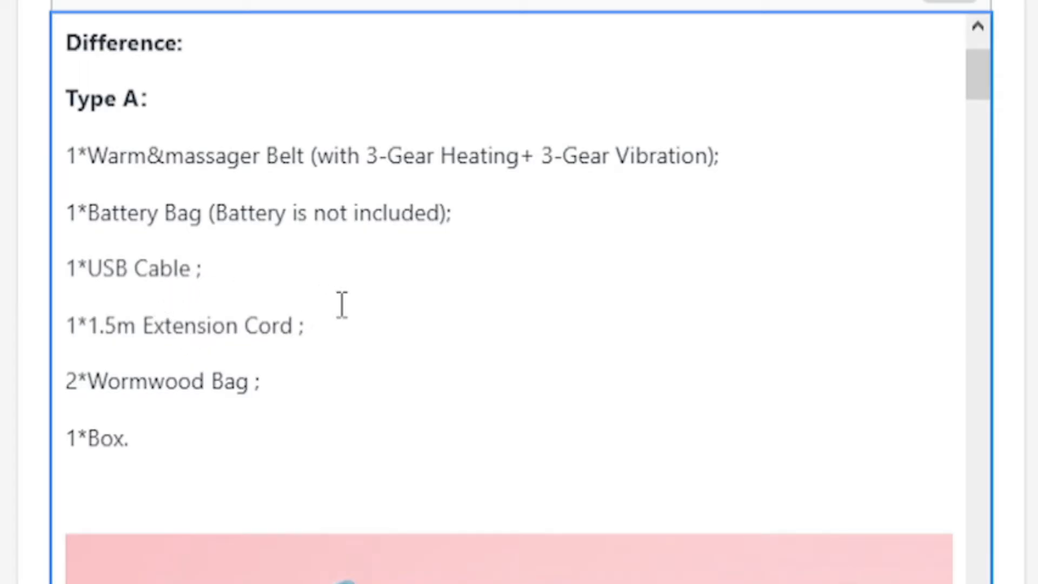
Step: Delete the Difference heading and the Type A and Type B package lists from the product description
{"action": "scroll", "coordinate": [342, 305], "scroll_direction": "up", "scroll_amount": 3}
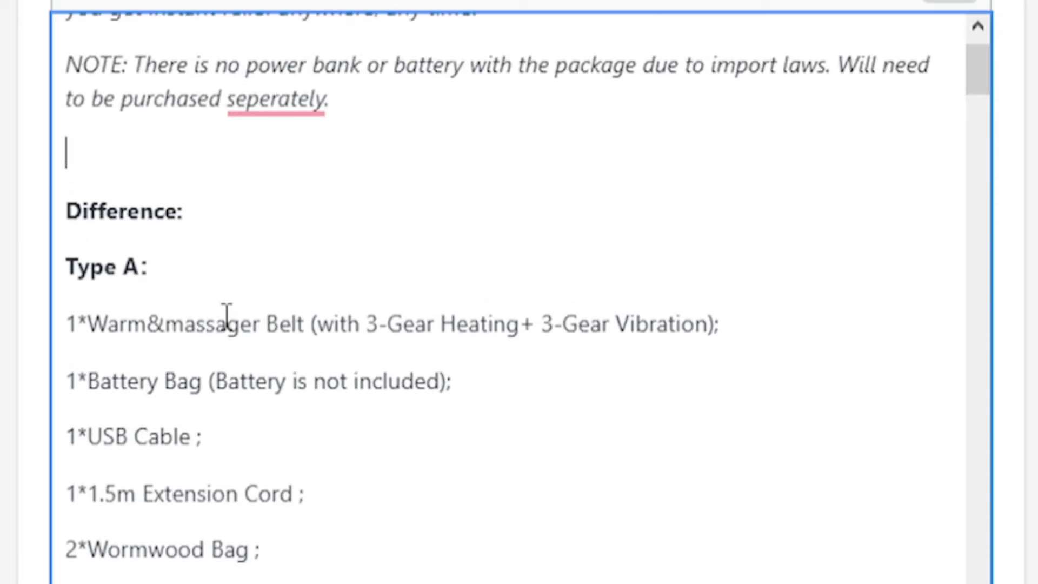
{"action": "left_click_drag", "start_coordinate": [250, 579], "coordinate": [53, 194]}
{"action": "key", "text": "BackSpace"}
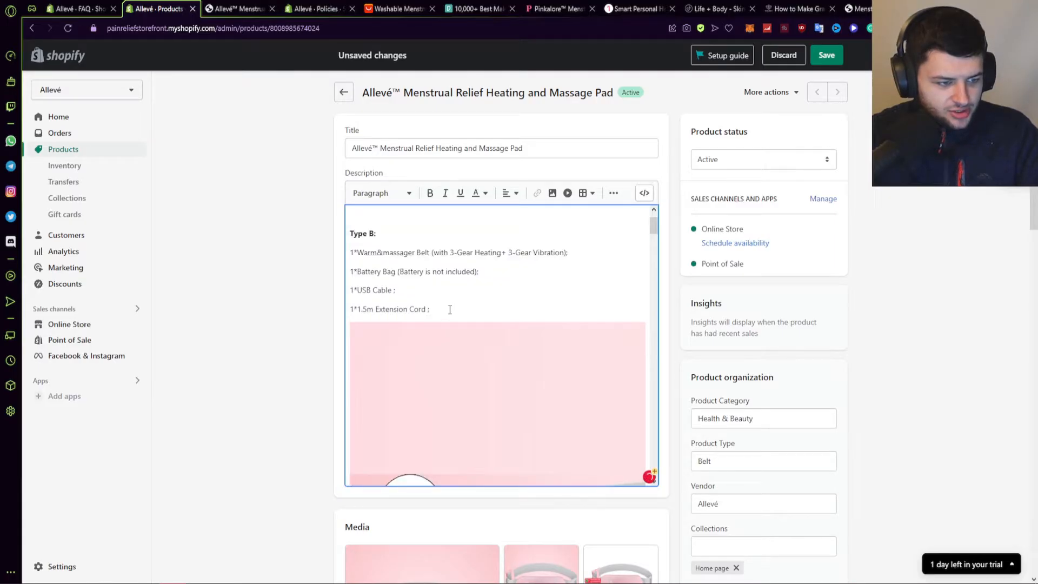
{"action": "left_click_drag", "start_coordinate": [450, 310], "coordinate": [351, 221]}
{"action": "key", "text": "BackSpace"}
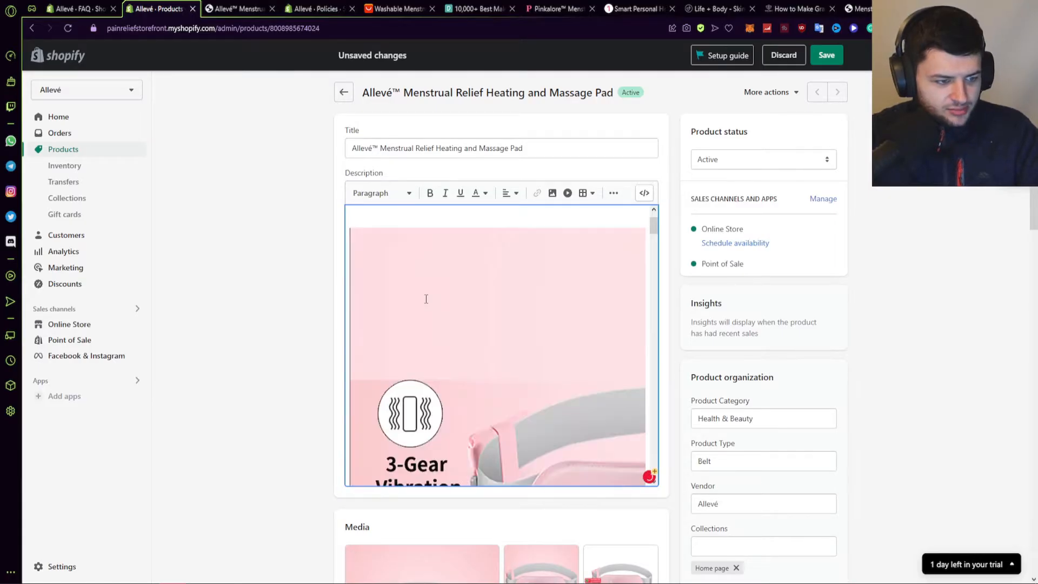
Step: Delete the 3-Gear Vibration picture, along with the Type C package list and its picture, from the product description
{"action": "left_click", "coordinate": [441, 324]}
{"action": "key", "text": "BackSpace"}
{"action": "scroll", "coordinate": [437, 354], "scroll_direction": "up", "scroll_amount": 1}
{"action": "left_click_drag", "start_coordinate": [405, 365], "coordinate": [350, 303]}
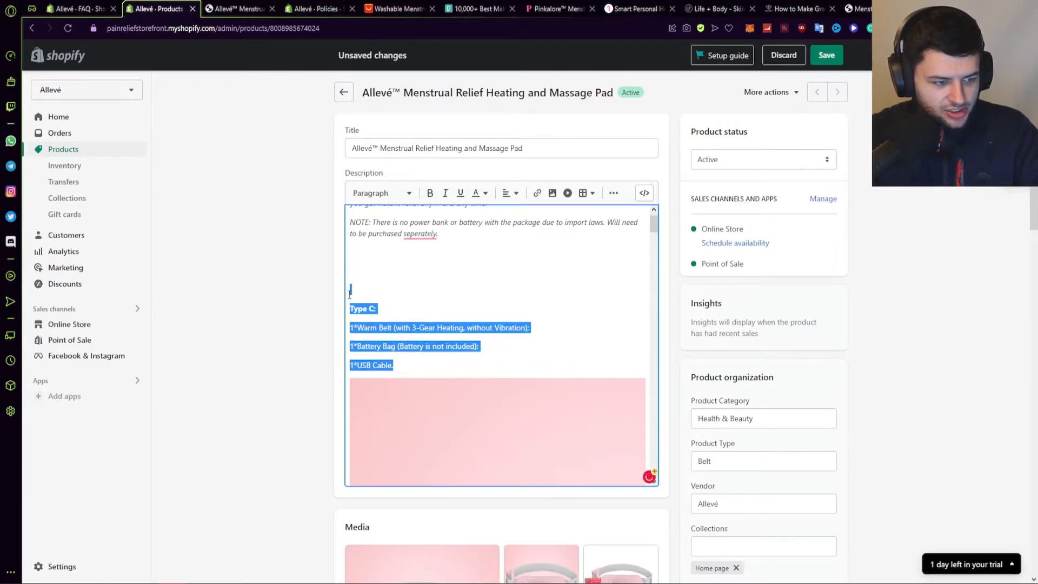
{"action": "key", "text": "BackSpace"}
{"action": "left_click", "coordinate": [411, 309]}
{"action": "key", "text": "BackSpace"}
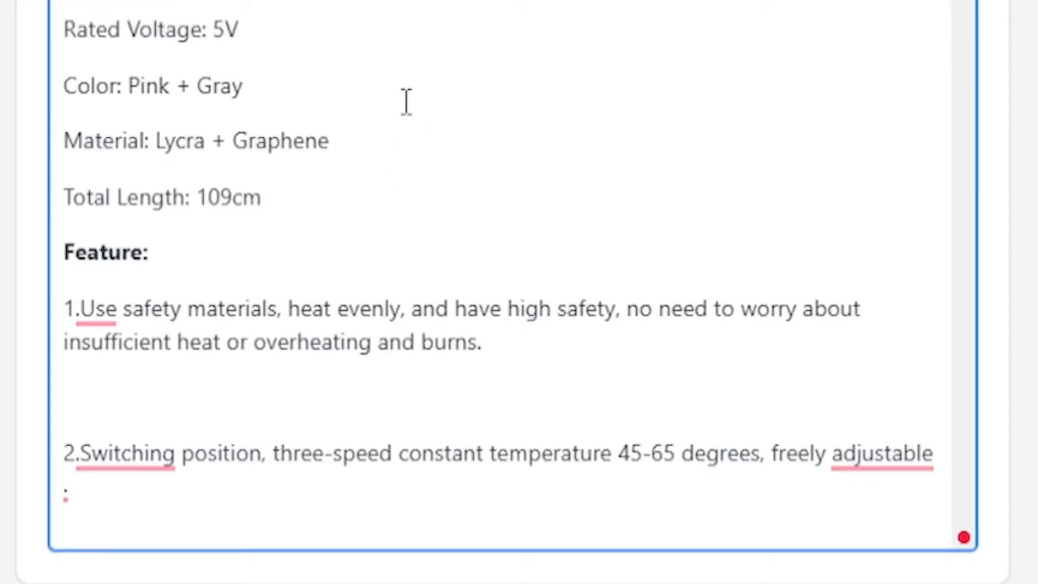
Step: Rename the Specification heading to "Product Features:" and remove the blank line above it
{"action": "scroll", "coordinate": [439, 303], "scroll_direction": "up", "scroll_amount": 1}
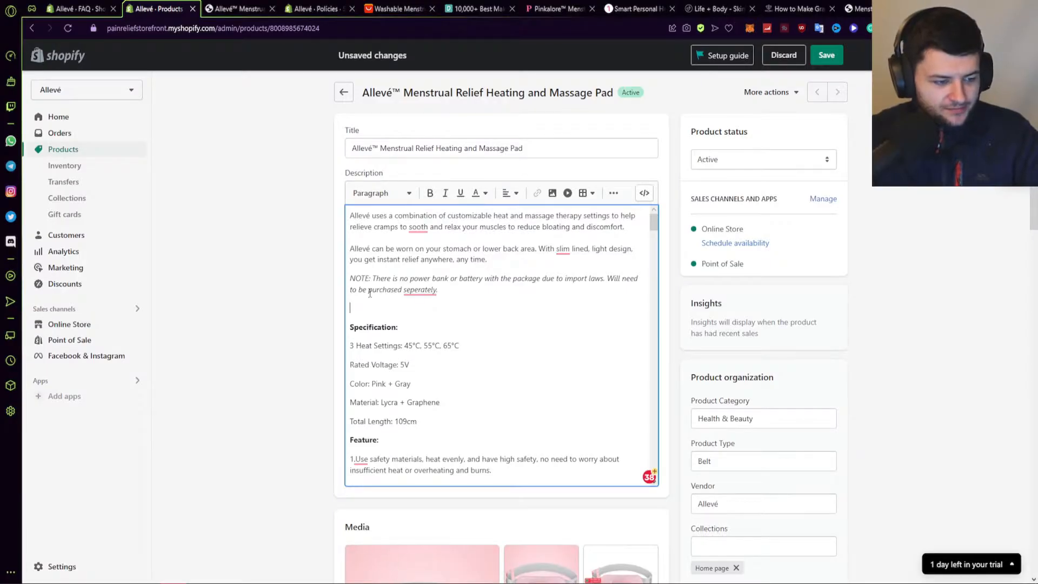
{"action": "left_click", "coordinate": [238, 9]}
{"action": "left_click", "coordinate": [183, 6]}
{"action": "triple_click", "coordinate": [372, 327]}
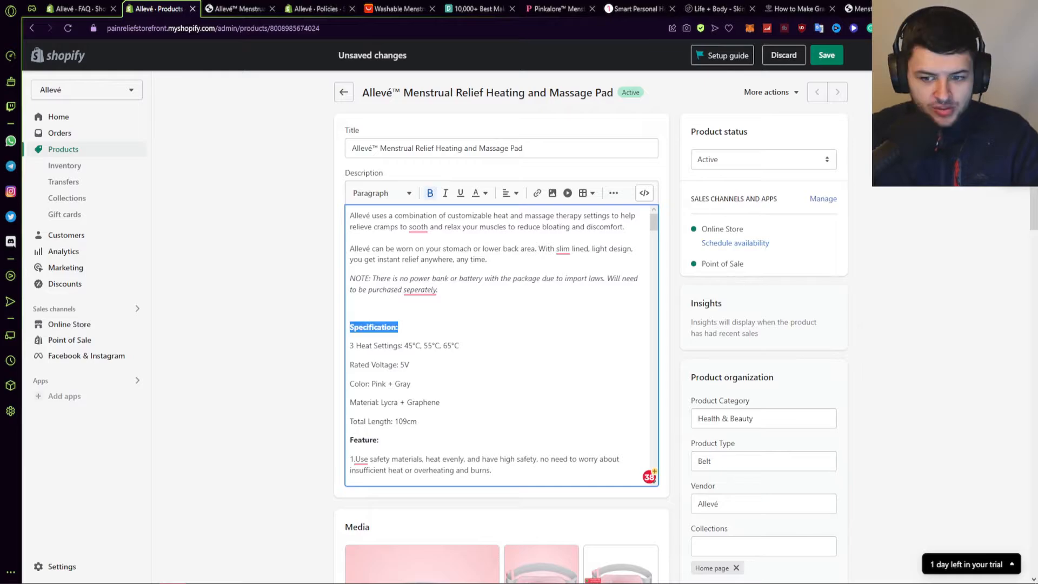
{"action": "type", "text": "Product Features:"}
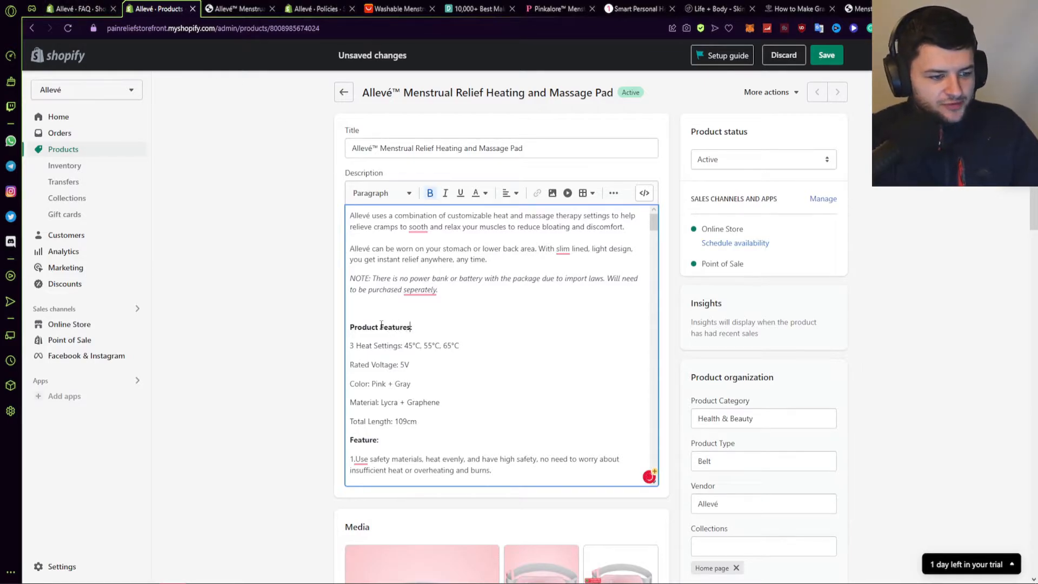
{"action": "left_click", "coordinate": [352, 308]}
{"action": "key", "text": "BackSpace"}
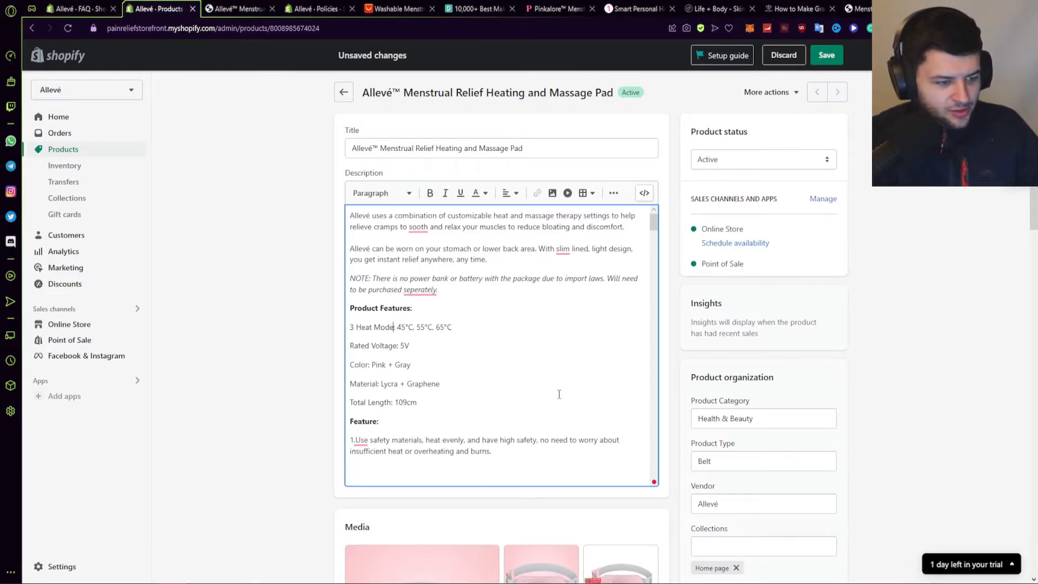
Step: Reduce the specification lines to "3 Heat Modes: 45°C, 55°C, 65°C" and return to the FAQ page
{"action": "triple_click", "coordinate": [403, 327]}
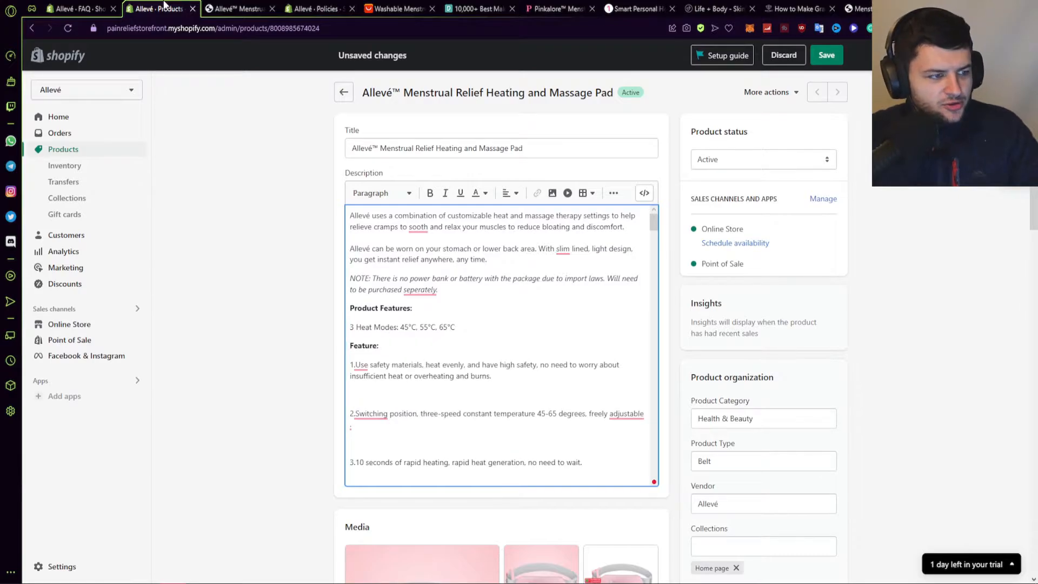
{"action": "left_click", "coordinate": [104, 5]}
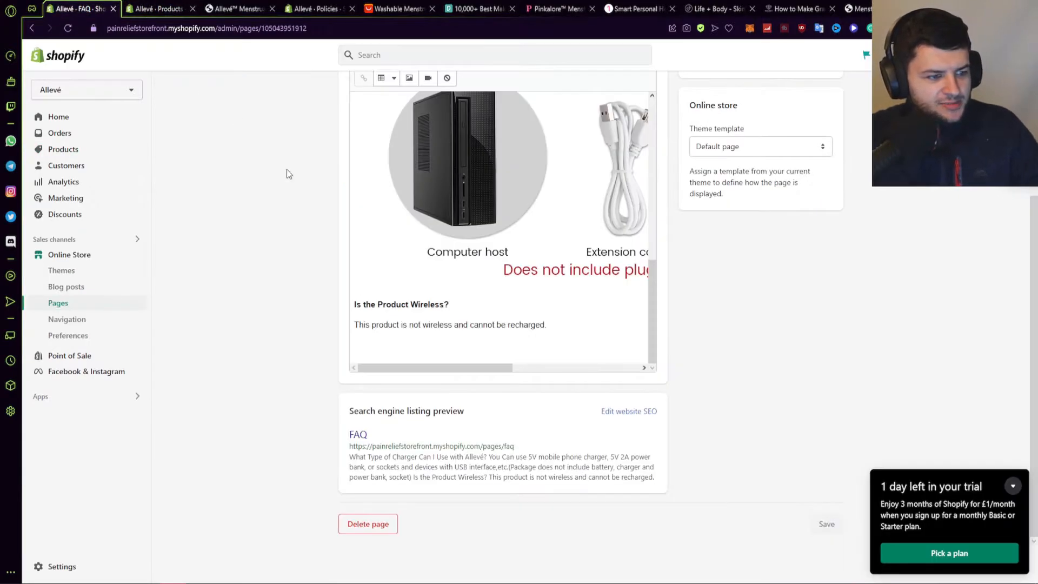
Step: Add the question "What Are the Product Specifications?" to the FAQ with Rated Voltage: 5V, Material: Lycra + Graphene and Total Length: 109cm
{"action": "left_click", "coordinate": [394, 350]}
{"action": "type", "text": "What Are the Product Specifications? Rated Voltage: 5V Material: Lycra + Graphene Total Length: 109cm"}
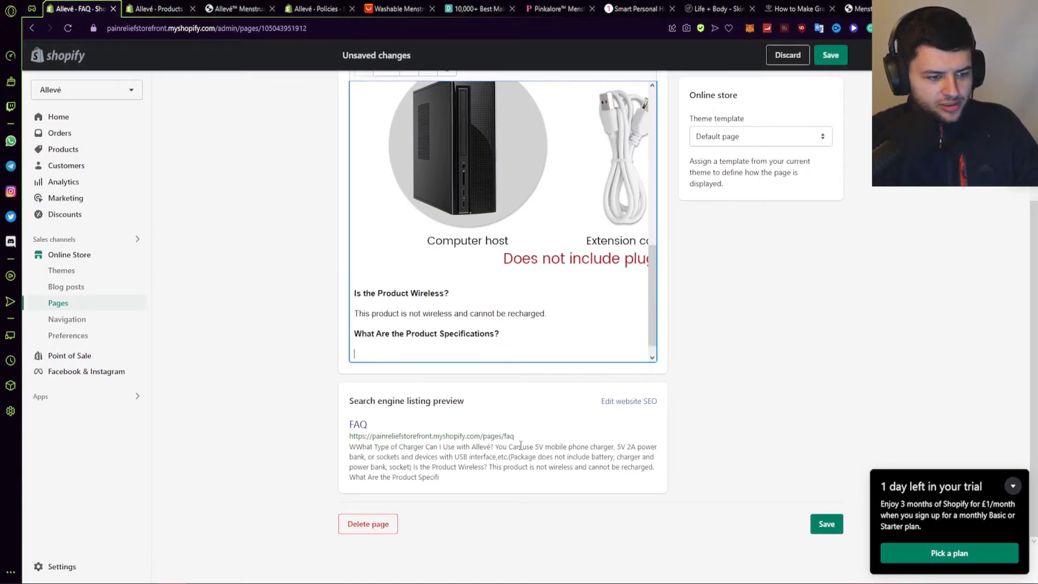
{"action": "key", "text": "Return"}
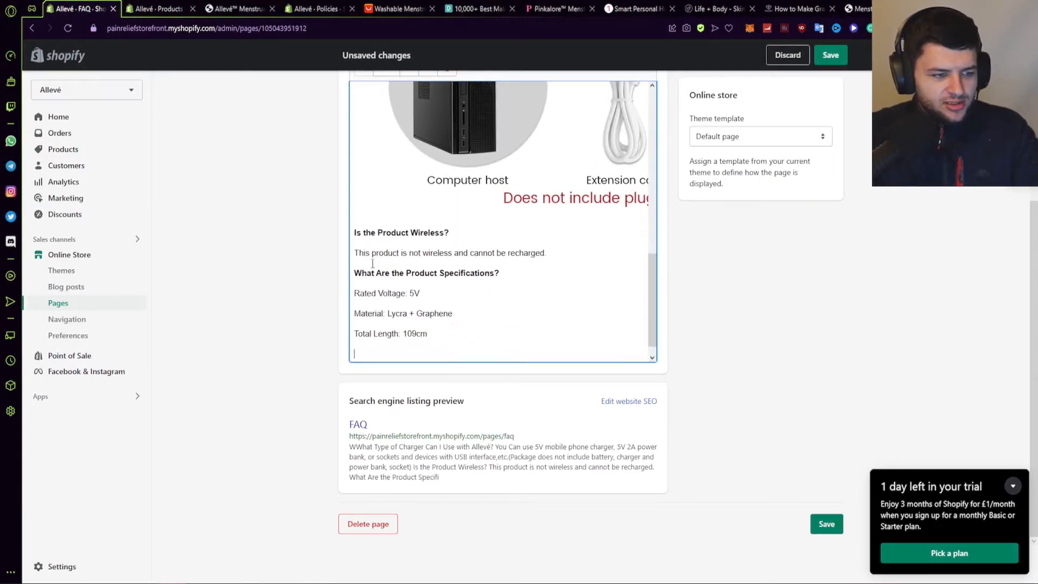
Step: Go through the product description and select everything from the Note heading to the end of the text
{"action": "key", "text": "ctrl+Tab"}
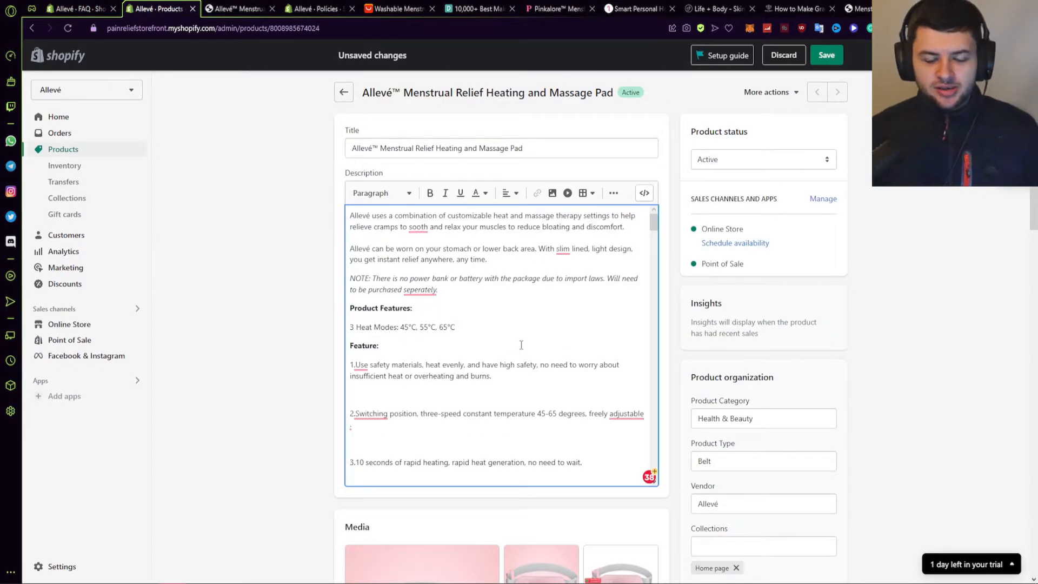
{"action": "scroll", "coordinate": [441, 354], "scroll_direction": "down", "scroll_amount": 6}
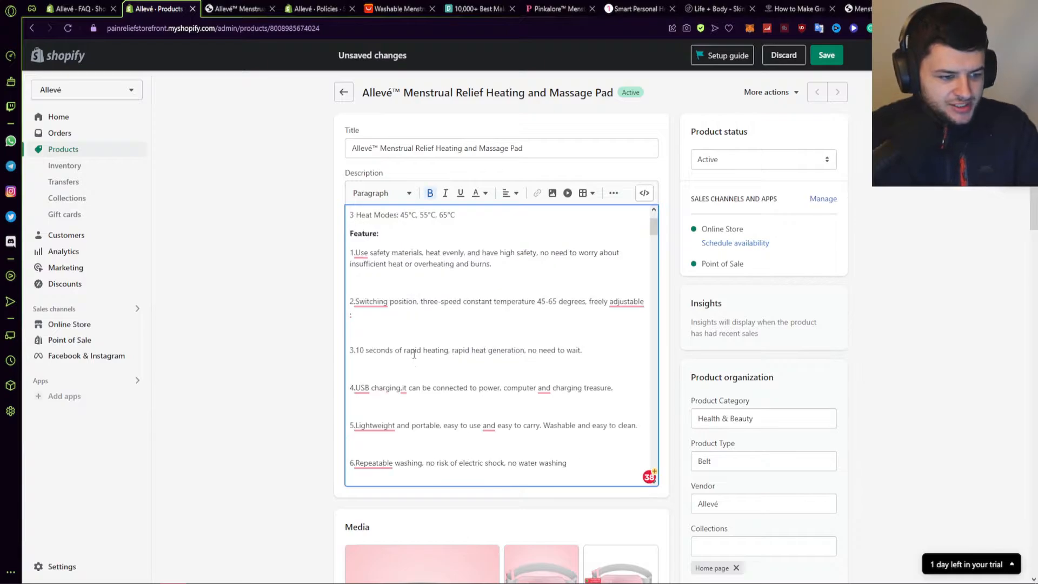
{"action": "scroll", "coordinate": [442, 348], "scroll_direction": "down", "scroll_amount": 4}
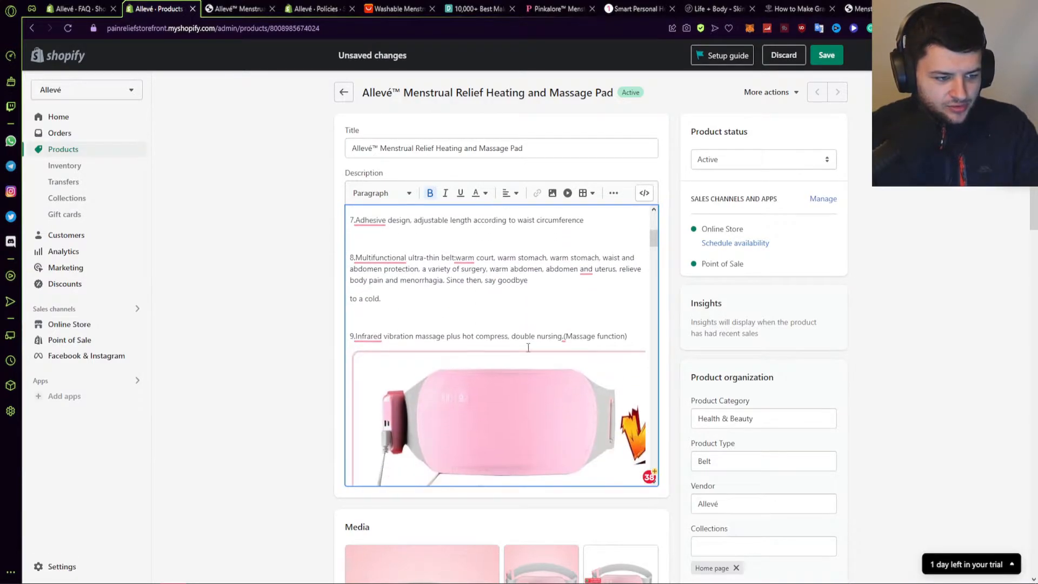
{"action": "key", "text": "ctrl+a"}
{"action": "scroll", "coordinate": [424, 316], "scroll_direction": "down", "scroll_amount": 1}
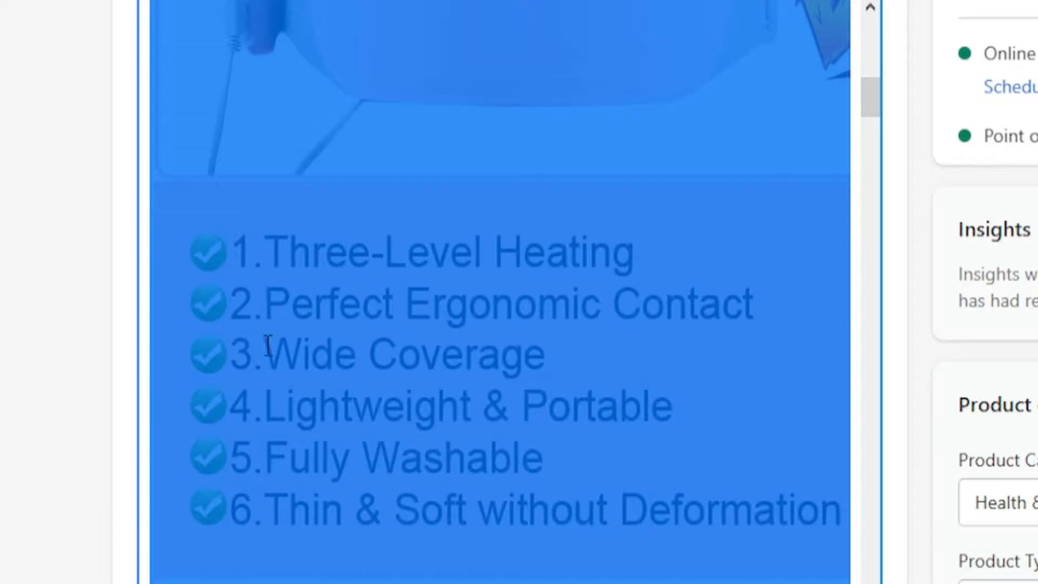
{"action": "left_click", "coordinate": [297, 346]}
{"action": "scroll", "coordinate": [385, 383], "scroll_direction": "down", "scroll_amount": 8}
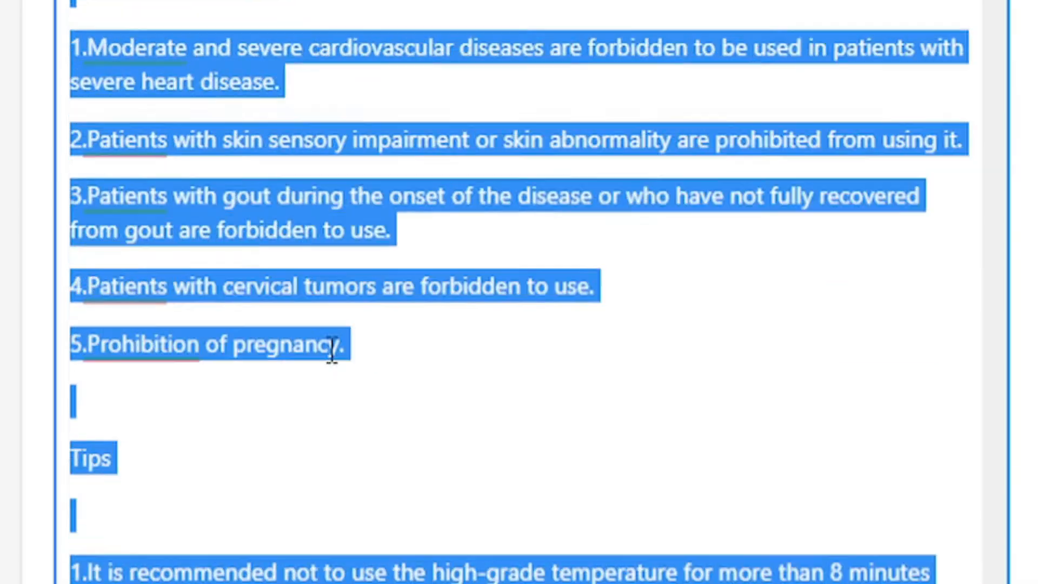
{"action": "scroll", "coordinate": [134, 215], "scroll_direction": "up", "scroll_amount": 5}
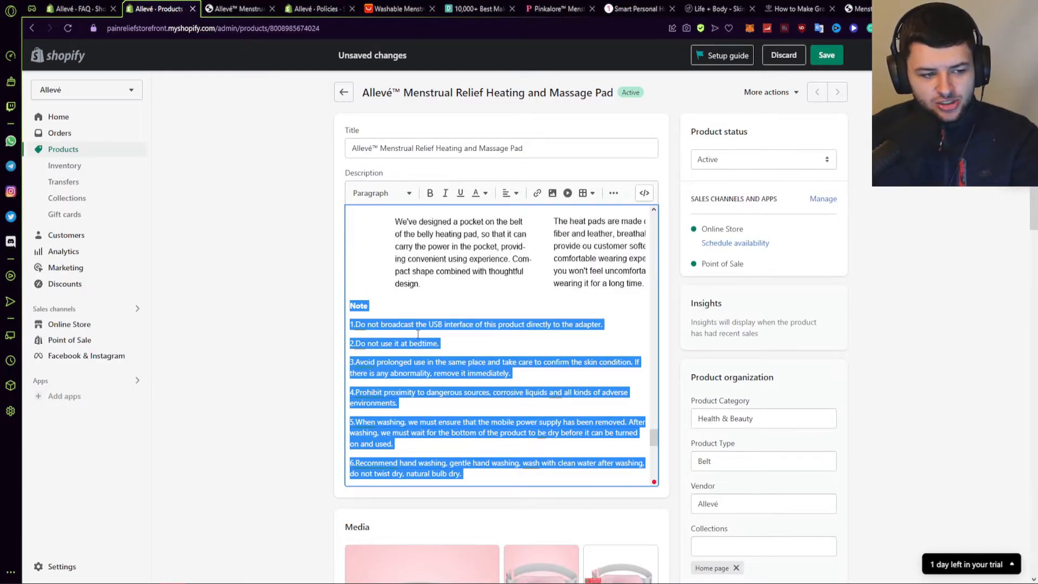
{"action": "scroll", "coordinate": [417, 333], "scroll_direction": "down", "scroll_amount": 1}
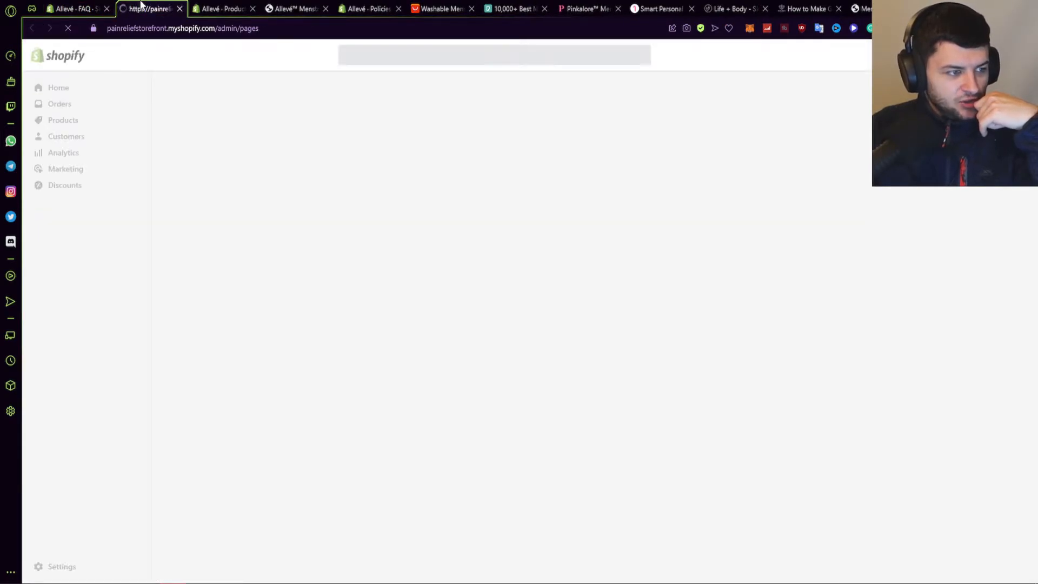
Step: Start a new store page titled "Safety Information & Use"
{"action": "left_click", "coordinate": [407, 164]}
{"action": "type", "text": "S"}
{"action": "type", "text": "afety Informatio"}
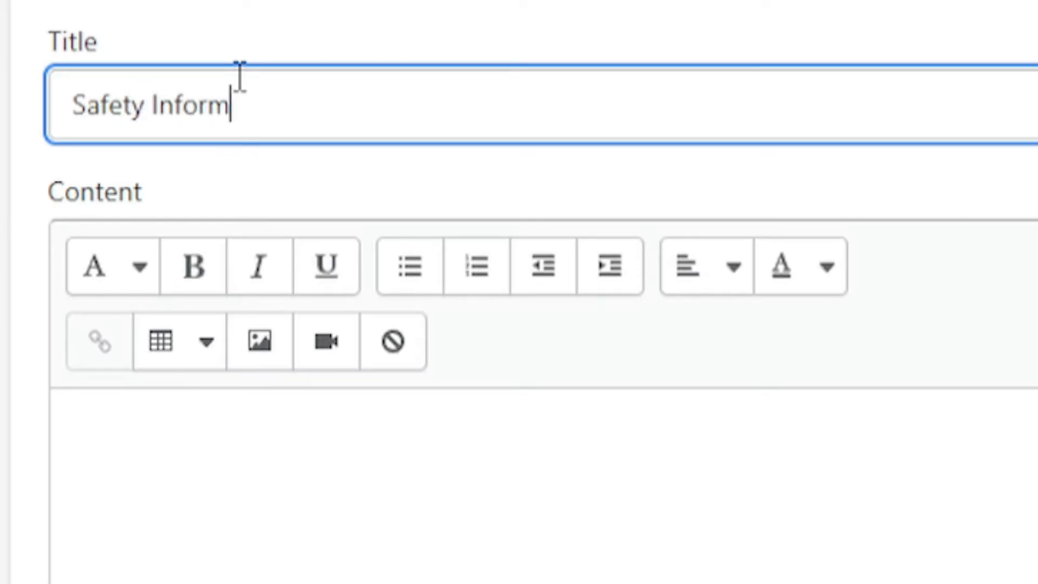
{"action": "type", "text": "n & Use"}
{"action": "key", "text": "BackSpace"}
{"action": "key", "text": "BackSpace"}
{"action": "key", "text": "BackSpace"}
{"action": "type", "text": "How to Use"}
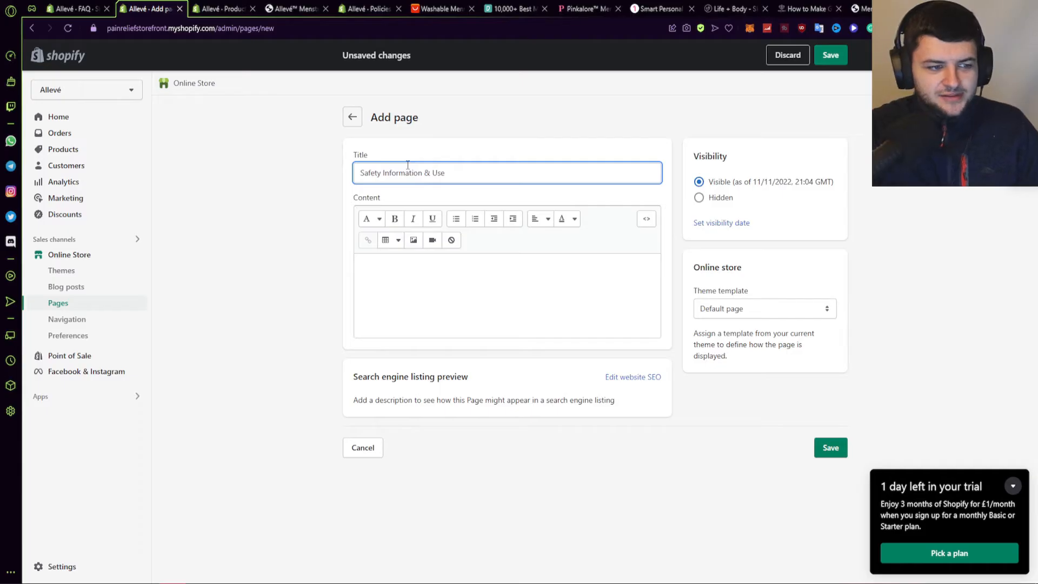
{"action": "left_click", "coordinate": [447, 266]}
{"action": "type", "text": "Rated Voltage: 5V Material: Lycra + Graphene Total Length: 109cm"}
{"action": "key", "text": "BackSpace"}
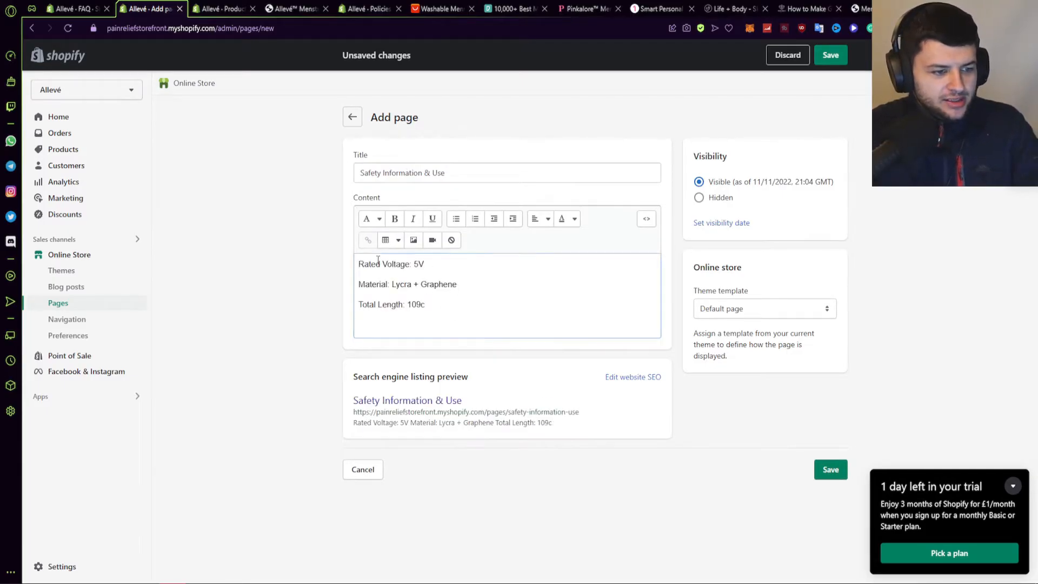
{"action": "left_click_drag", "start_coordinate": [359, 264], "coordinate": [420, 284]}
{"action": "key", "text": "BackSpace"}
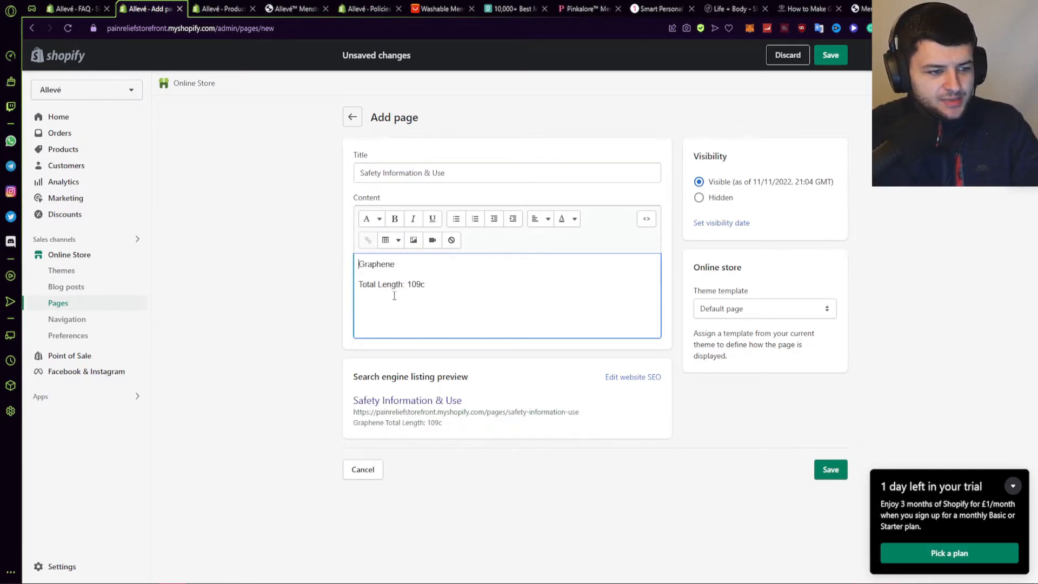
{"action": "key", "text": "ctrl+a"}
{"action": "type", "text": "c"}
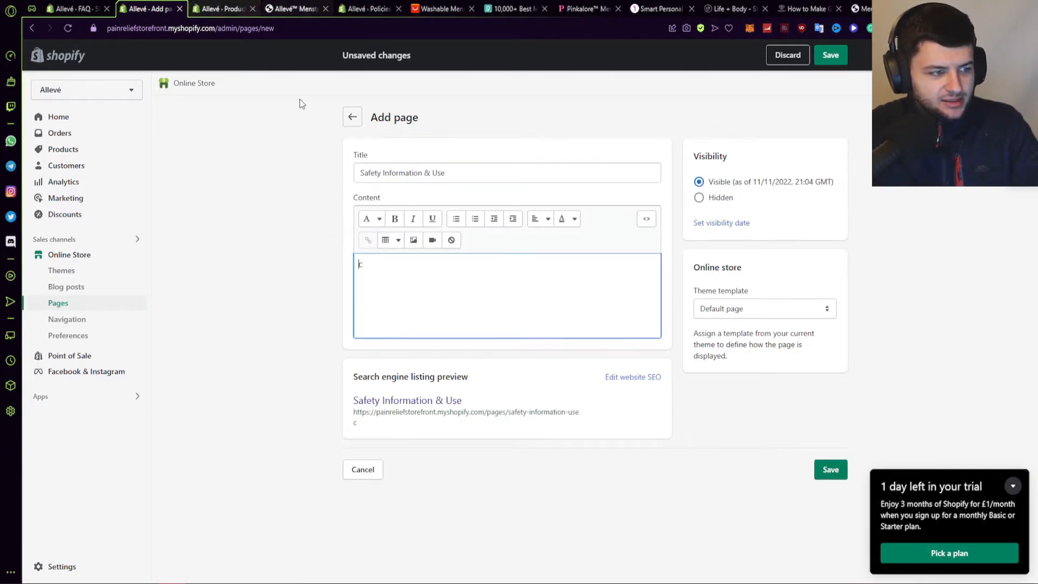
{"action": "key", "text": "BackSpace"}
Step: Copy the selected Note, Tips, Use Tips and Q&A text from the product description into the new page's content
{"action": "key", "text": "ctrl+Tab"}
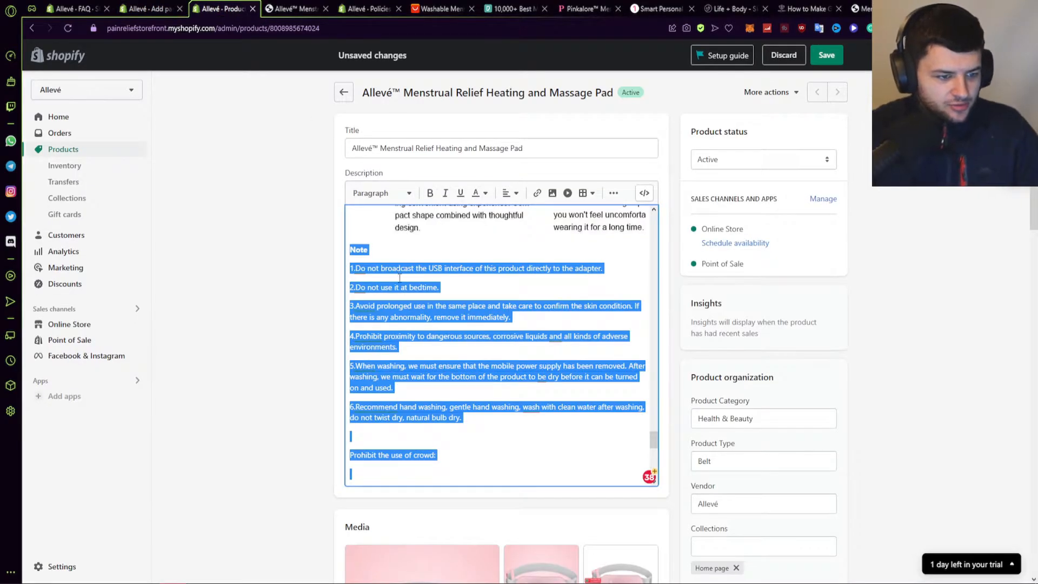
{"action": "scroll", "coordinate": [399, 277], "scroll_direction": "up", "scroll_amount": 3}
{"action": "scroll", "coordinate": [421, 330], "scroll_direction": "down", "scroll_amount": 10}
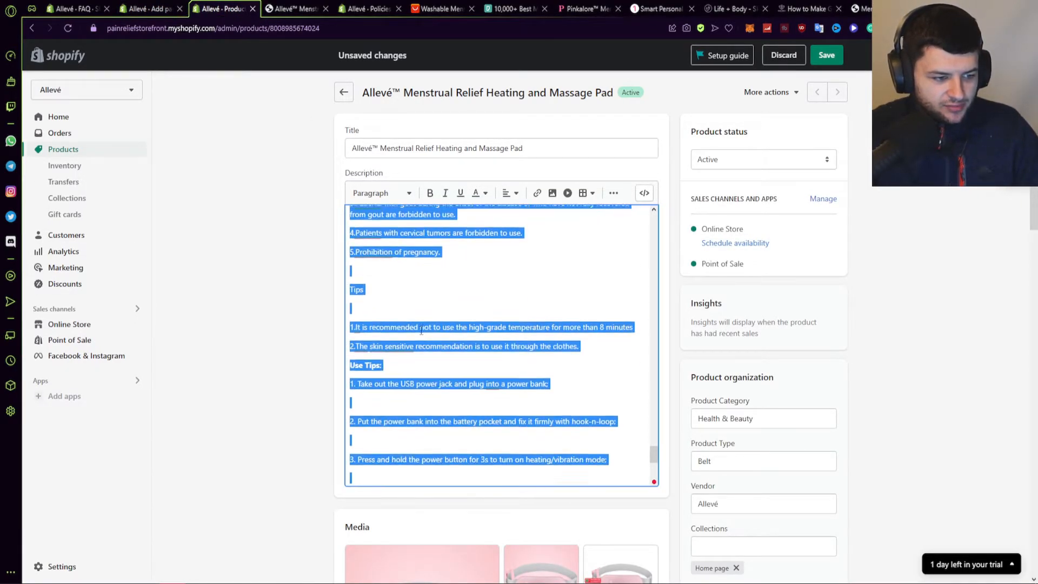
{"action": "scroll", "coordinate": [421, 330], "scroll_direction": "down", "scroll_amount": 10}
{"action": "key", "text": "ctrl+c"}
{"action": "key", "text": "ctrl+shift+Tab"}
{"action": "key", "text": "ctrl+v"}
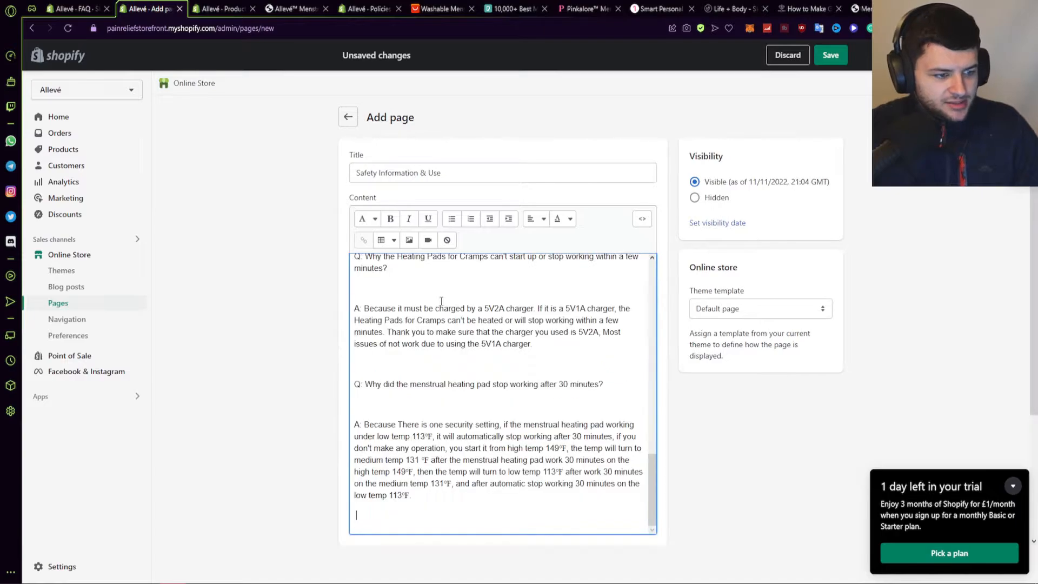
Step: Replace the "Prohibit the use of crowd" heading with "Do Not Use This Product If The Following Apply to You:" and remove the blank line below it
{"action": "scroll", "coordinate": [441, 301], "scroll_direction": "up", "scroll_amount": 10}
{"action": "left_click_drag", "start_coordinate": [354, 316], "coordinate": [439, 313]}
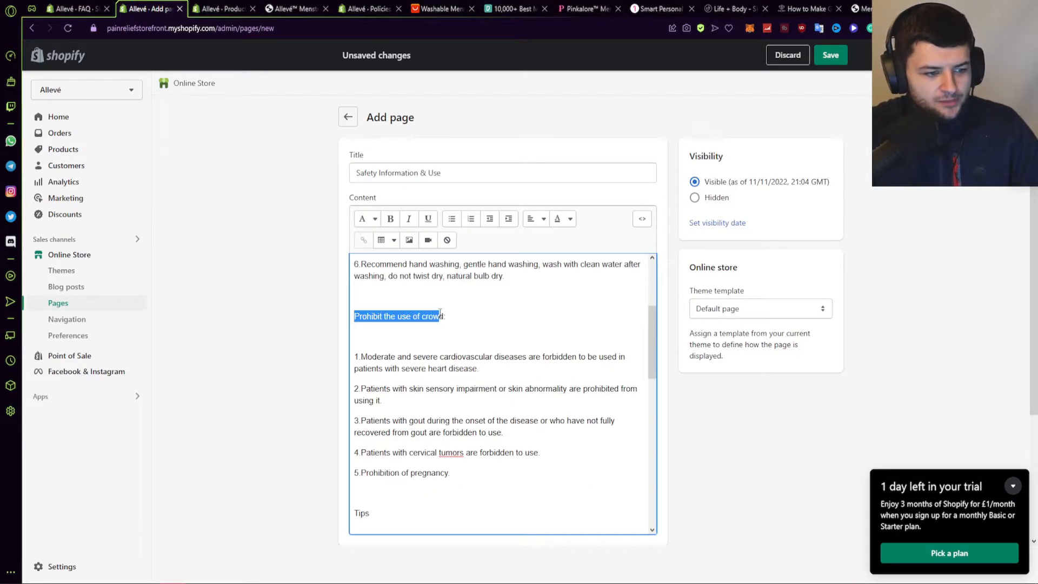
{"action": "type", "text": "Do Not Use This Product"}
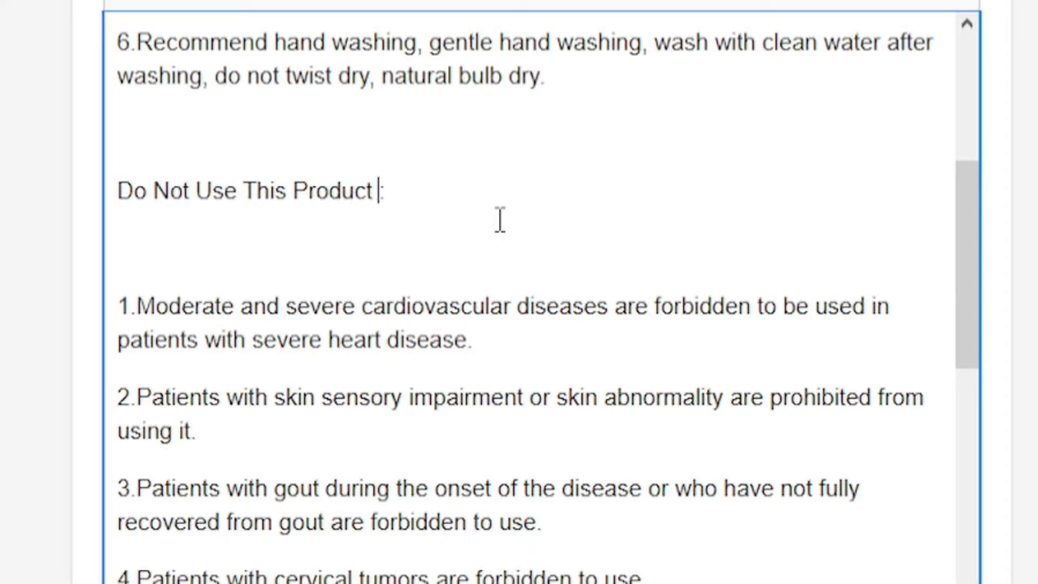
{"action": "type", "text": " If The Following Apply to You"}
{"action": "left_click", "coordinate": [265, 249]}
{"action": "key", "text": "BackSpace"}
Step: Reword item 1's ending to "are forbidden to use this product, this regards patients also with severe heart disease."
{"action": "left_click", "coordinate": [266, 249]}
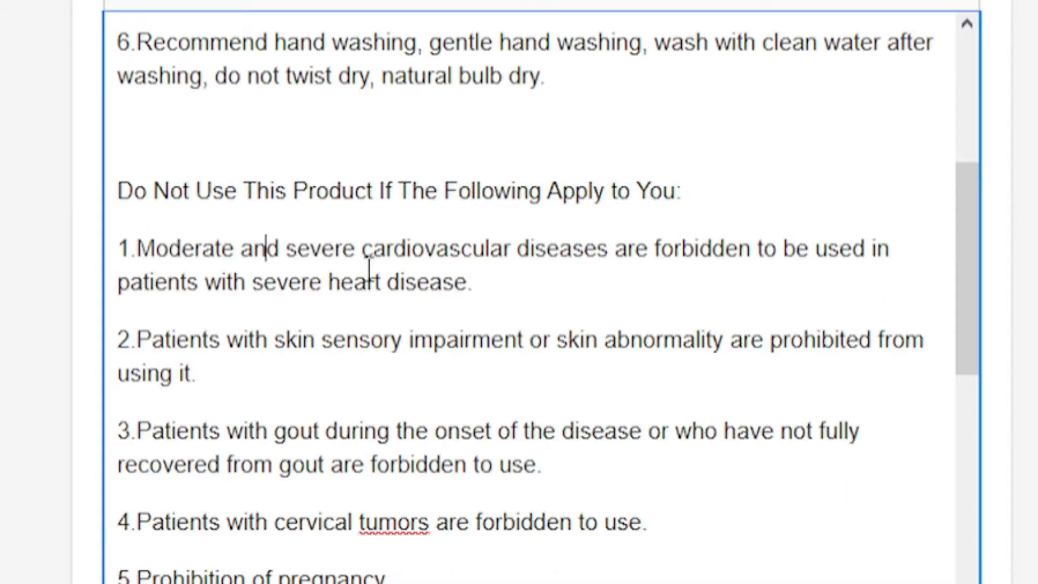
{"action": "left_click", "coordinate": [503, 248]}
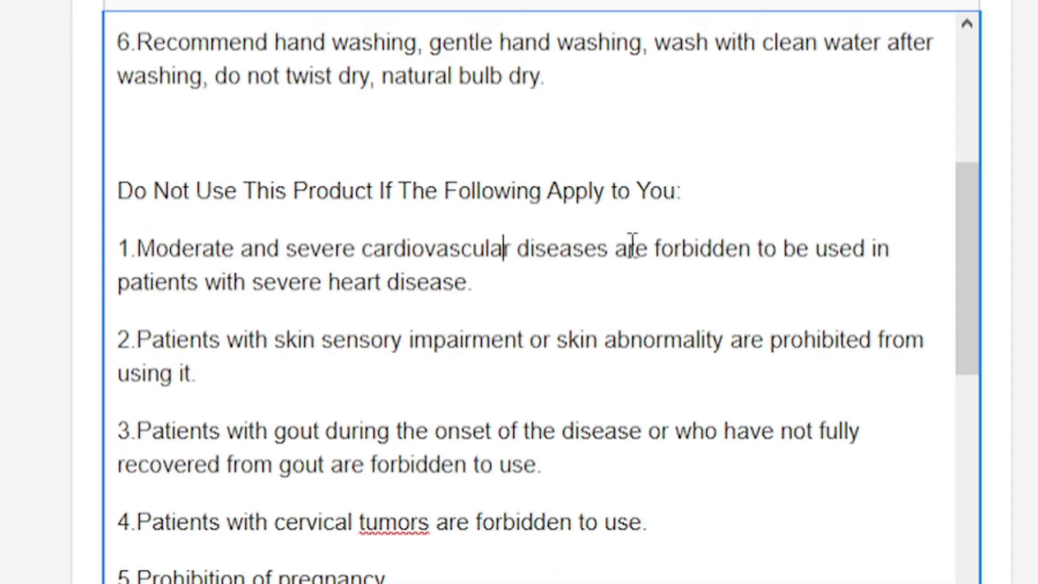
{"action": "left_click", "coordinate": [760, 250]}
{"action": "left_click", "coordinate": [814, 249]}
{"action": "key", "text": "BackSpace"}
{"action": "key", "text": "BackSpace"}
{"action": "key", "text": "BackSpace"}
{"action": "key", "text": "BackSpace"}
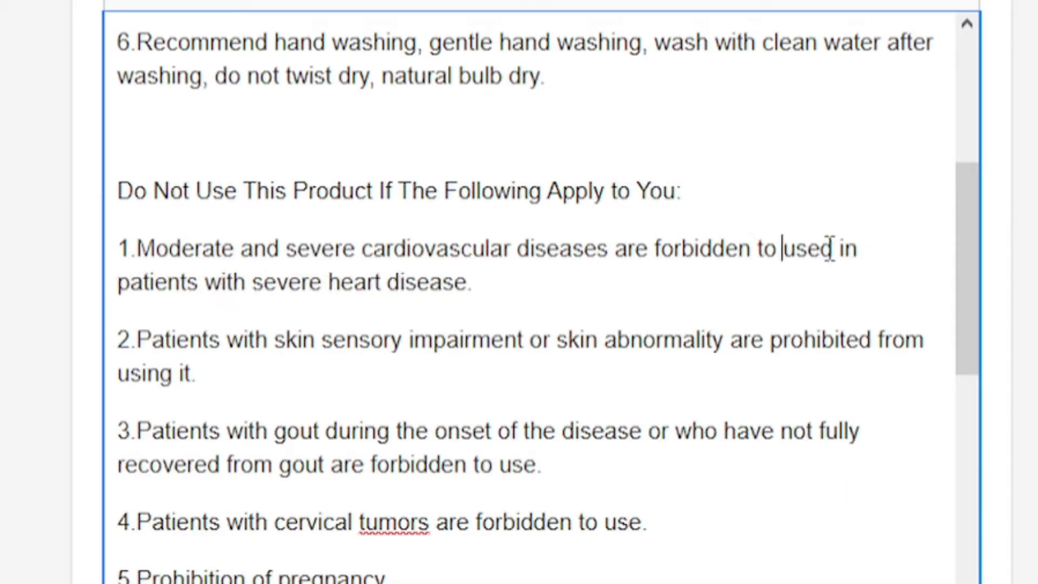
{"action": "left_click", "coordinate": [834, 249]}
{"action": "key", "text": "BackSpace"}
{"action": "type", "text": "this product, this regards"}
{"action": "key", "text": "Delete"}
{"action": "key", "text": "Delete"}
{"action": "key", "text": "Delete"}
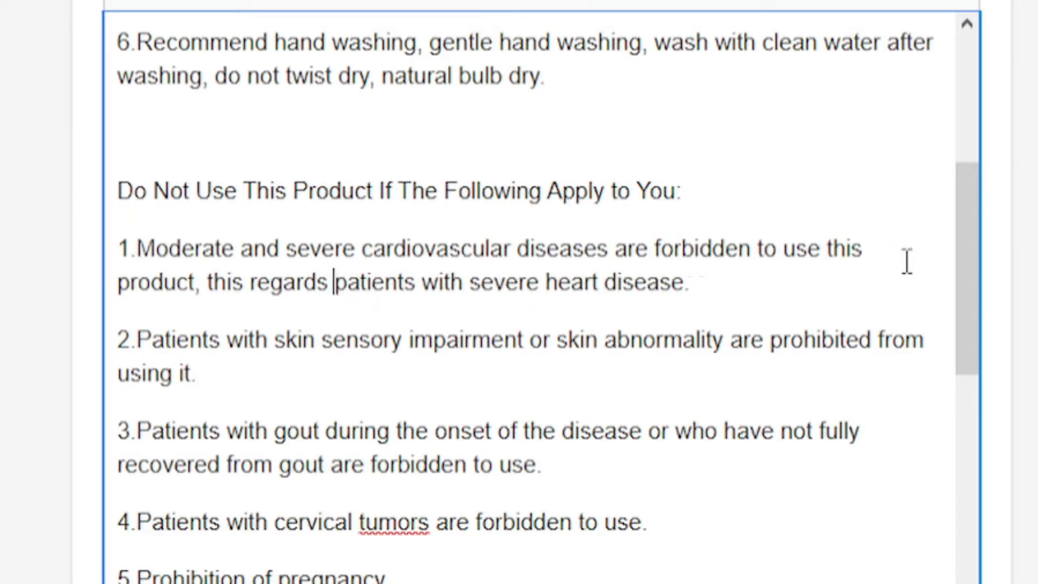
{"action": "key", "text": "ctrl+Right"}
{"action": "type", "text": "also"}
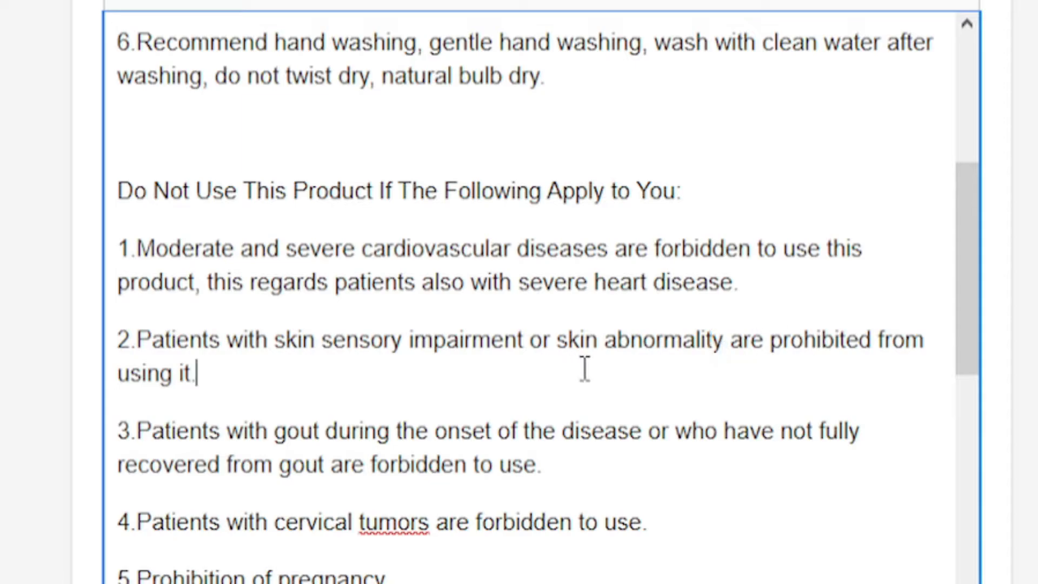
Step: Reword items 2 to 5 to end in "this product", adding "or other cancers" to item 4 and "Pregnant women or those under pregnancy conditions" to item 5
{"action": "key", "text": "BackSpace"}
{"action": "key", "text": "BackSpace"}
{"action": "type", "text": "thi"}
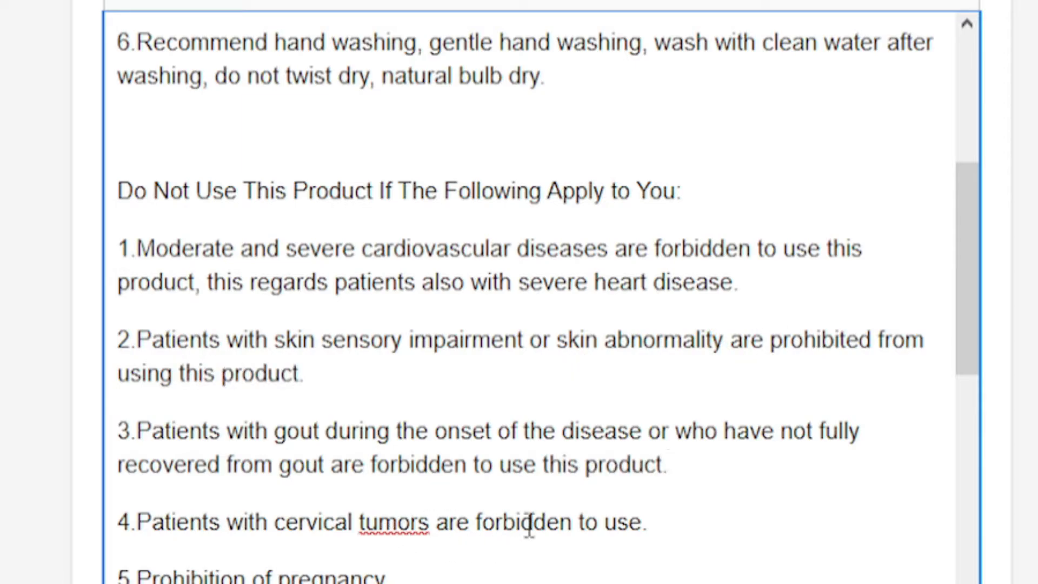
{"action": "left_click", "coordinate": [718, 523]}
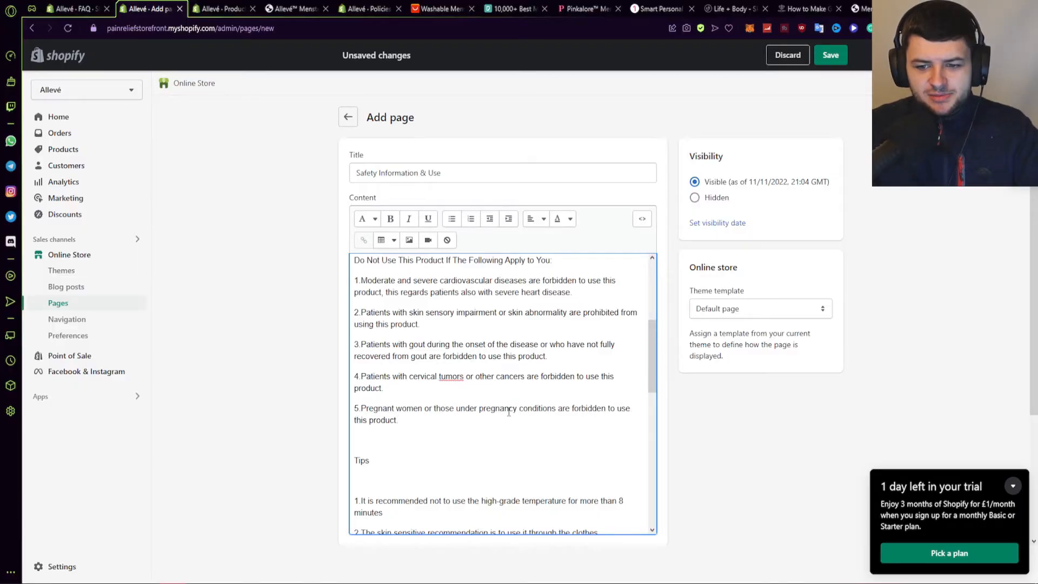
{"action": "scroll", "coordinate": [400, 390], "scroll_direction": "up", "scroll_amount": 4}
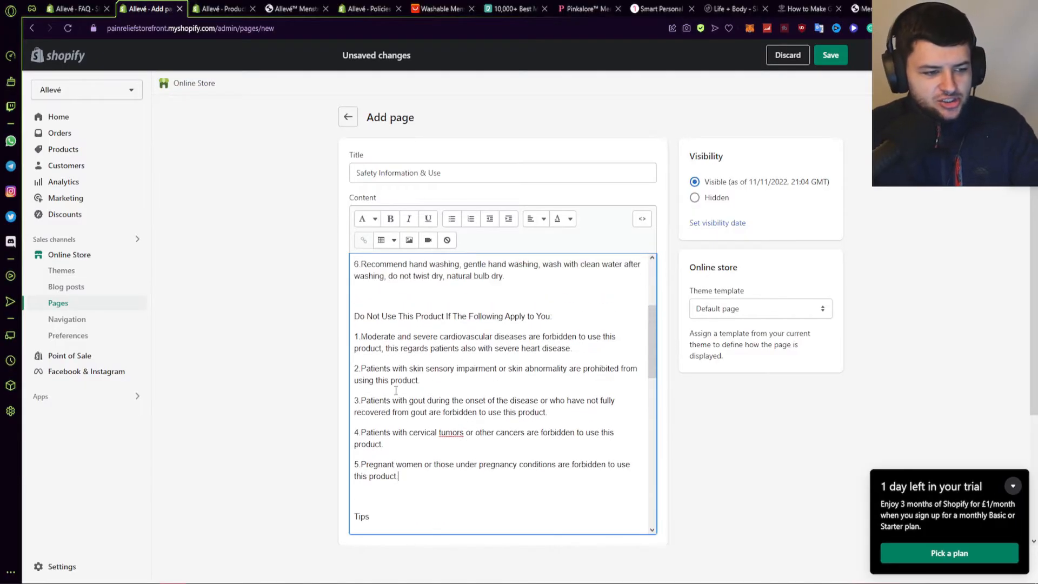
Step: Rename the Tips heading to "How to Use The Product & Tips" in bold and remove the blank line below it
{"action": "scroll", "coordinate": [460, 397], "scroll_direction": "down", "scroll_amount": 1}
{"action": "scroll", "coordinate": [461, 397], "scroll_direction": "down", "scroll_amount": 8}
{"action": "scroll", "coordinate": [456, 390], "scroll_direction": "up", "scroll_amount": 2}
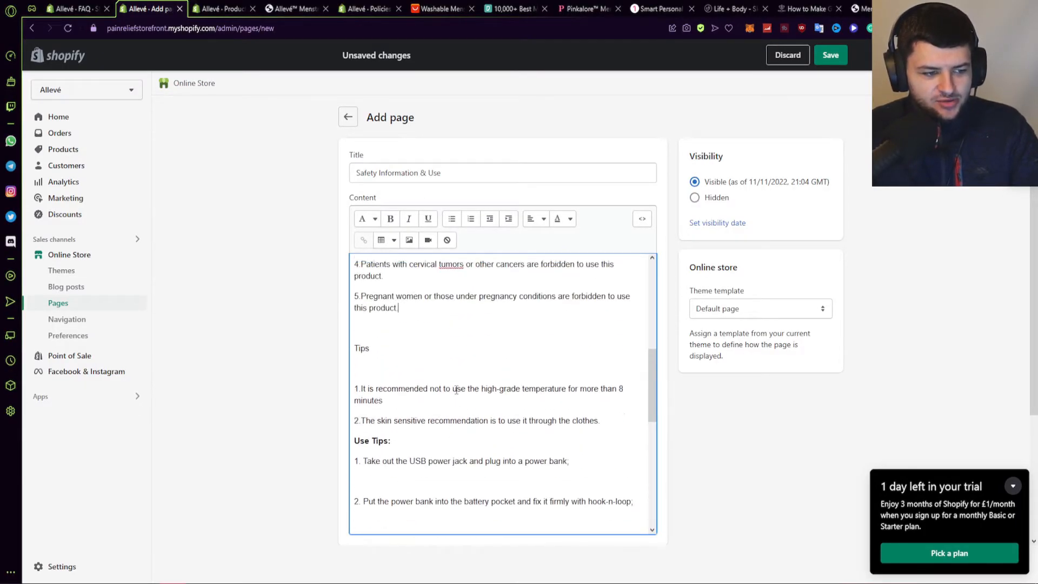
{"action": "key", "text": "BackSpace"}
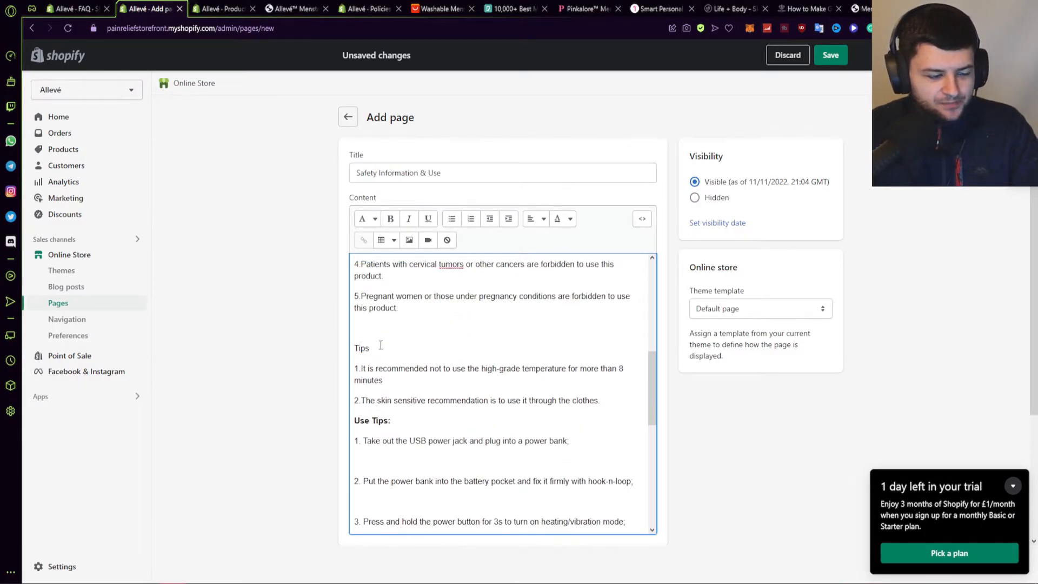
{"action": "key", "text": "Home"}
{"action": "type", "text": "How to U"}
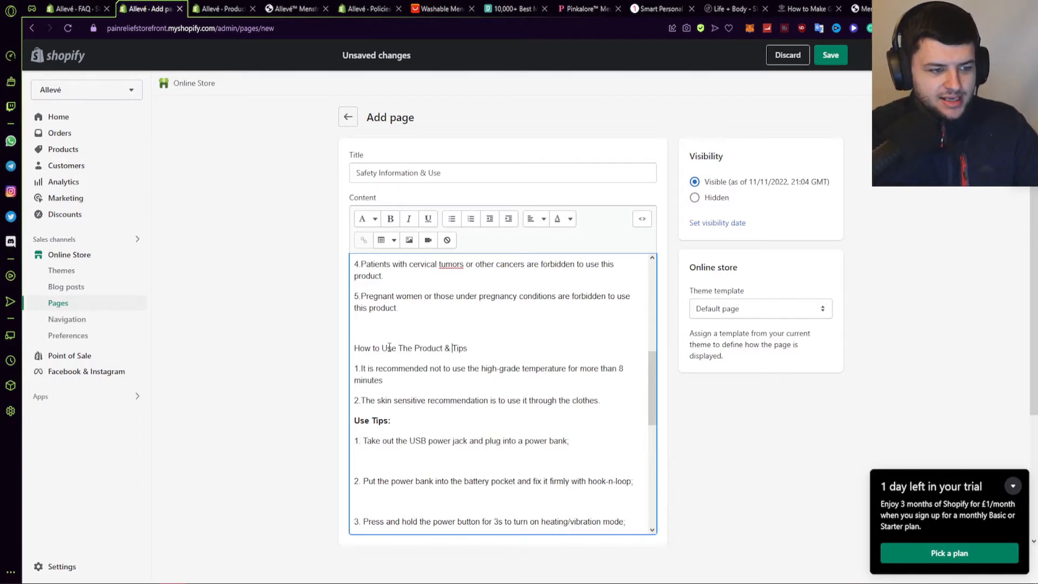
{"action": "left_click", "coordinate": [387, 321]}
{"action": "left_click_drag", "start_coordinate": [352, 356], "coordinate": [468, 348]}
{"action": "key", "text": "ctrl+b"}
{"action": "left_click", "coordinate": [445, 331]}
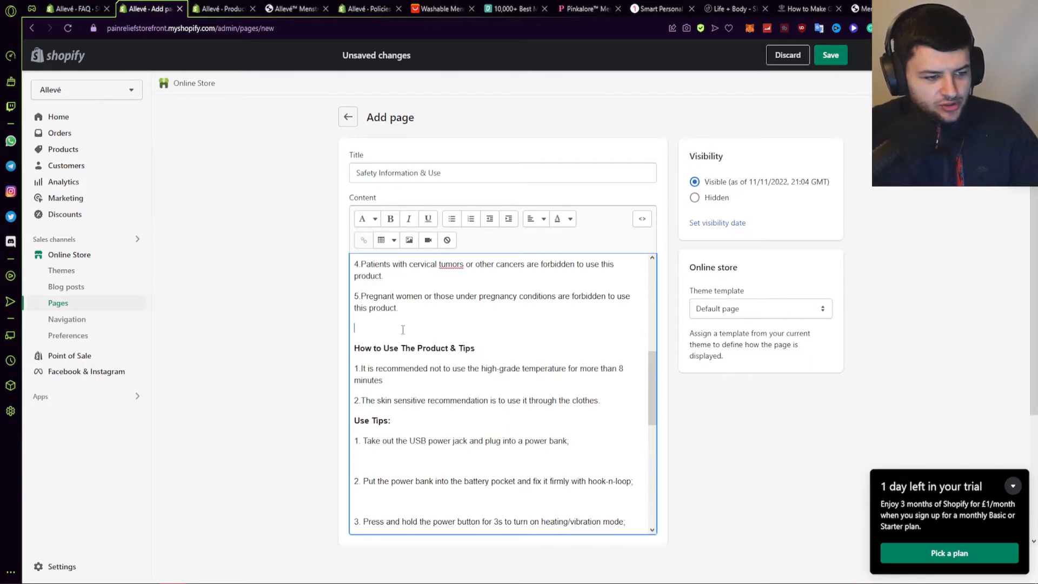
Step: Cut the Q&A questions and answers from the end of the page, delete the leftover Q&A heading, and save the page
{"action": "scroll", "coordinate": [445, 331], "scroll_direction": "up", "scroll_amount": 6}
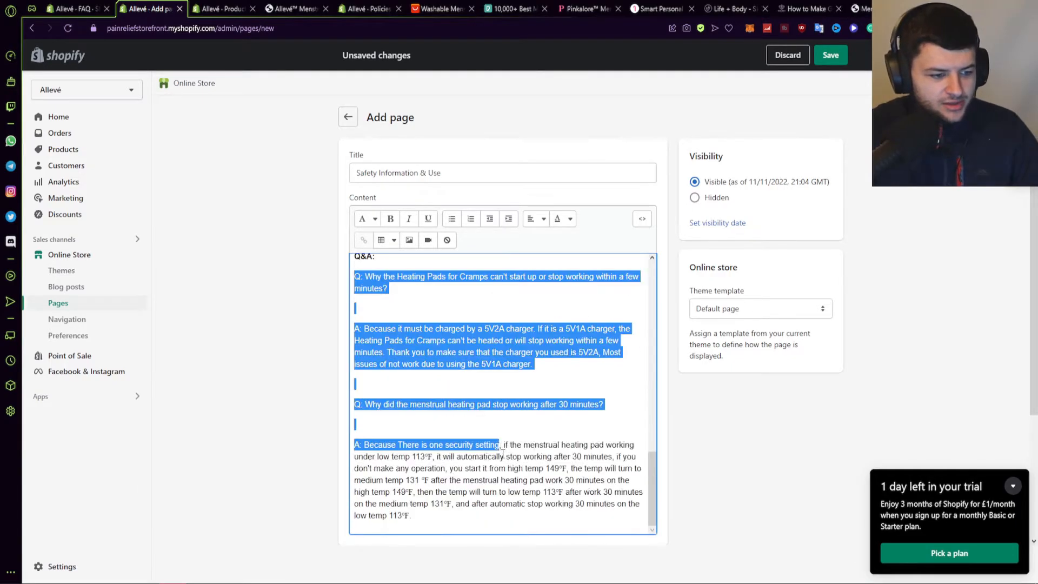
{"action": "key", "text": "BackSpace"}
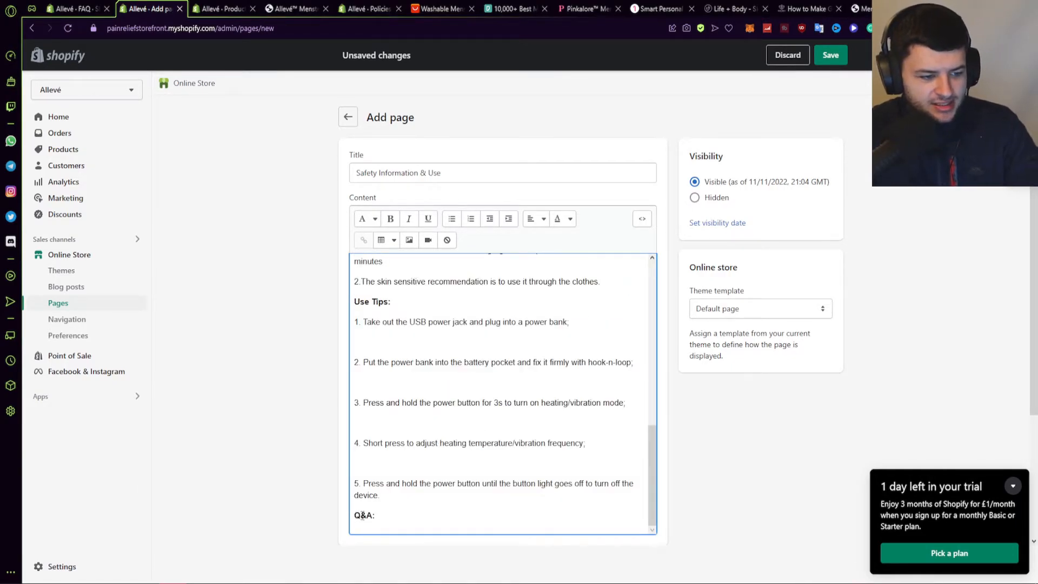
{"action": "key", "text": "BackSpace"}
{"action": "key", "text": "BackSpace"}
{"action": "key", "text": "BackSpace"}
{"action": "key", "text": "BackSpace"}
{"action": "key", "text": "BackSpace"}
{"action": "left_click", "coordinate": [831, 57]}
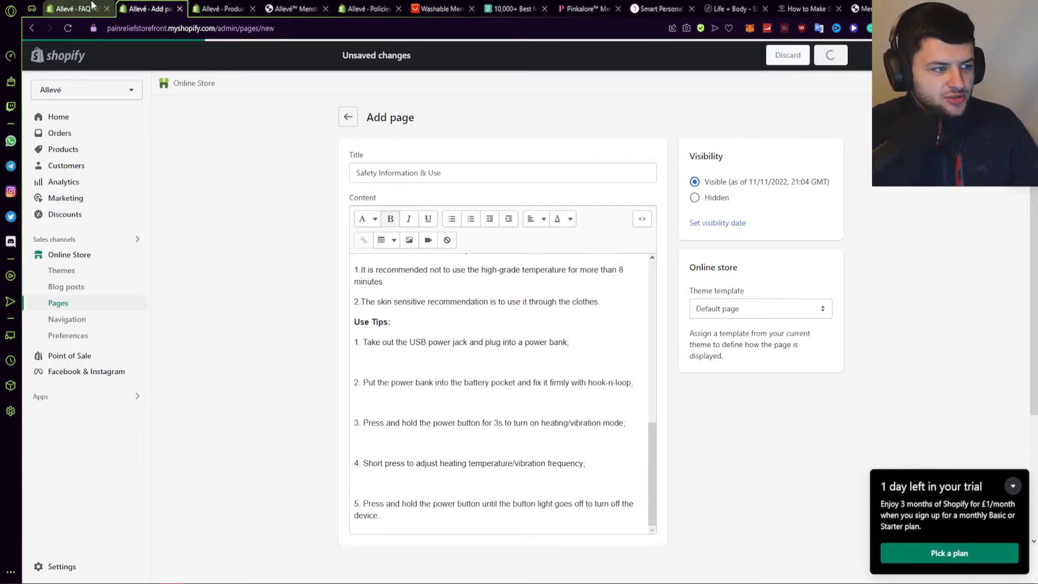
Step: Paste the cut questions and answers at the end of the FAQ page, below the product specifications
{"action": "left_click", "coordinate": [92, 5]}
{"action": "left_click", "coordinate": [376, 348]}
{"action": "key", "text": "ctrl+v"}
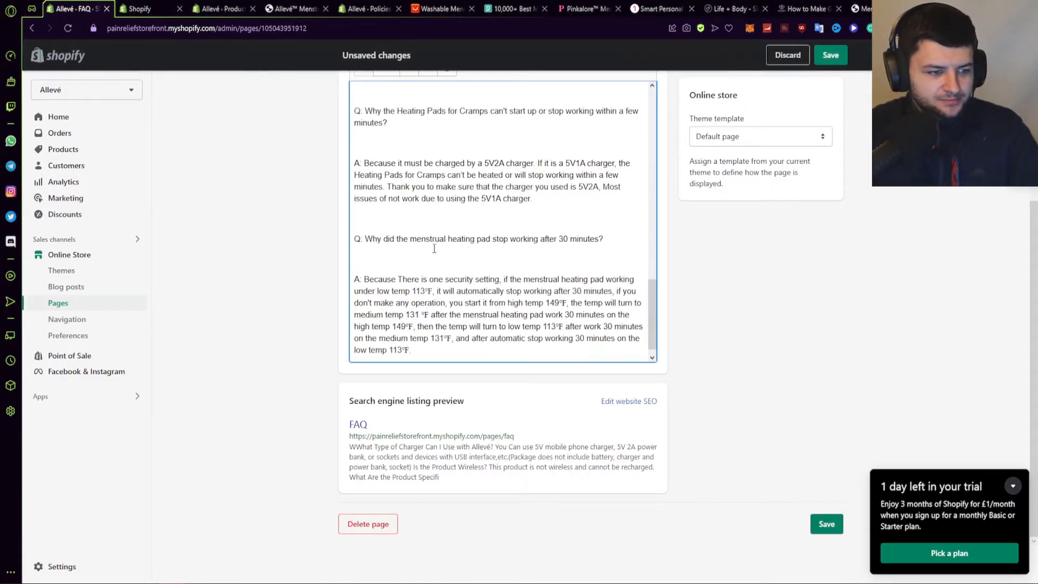
Step: Save the FAQ page and open the store's Navigation settings in a new browser tab
{"action": "left_click", "coordinate": [830, 54]}
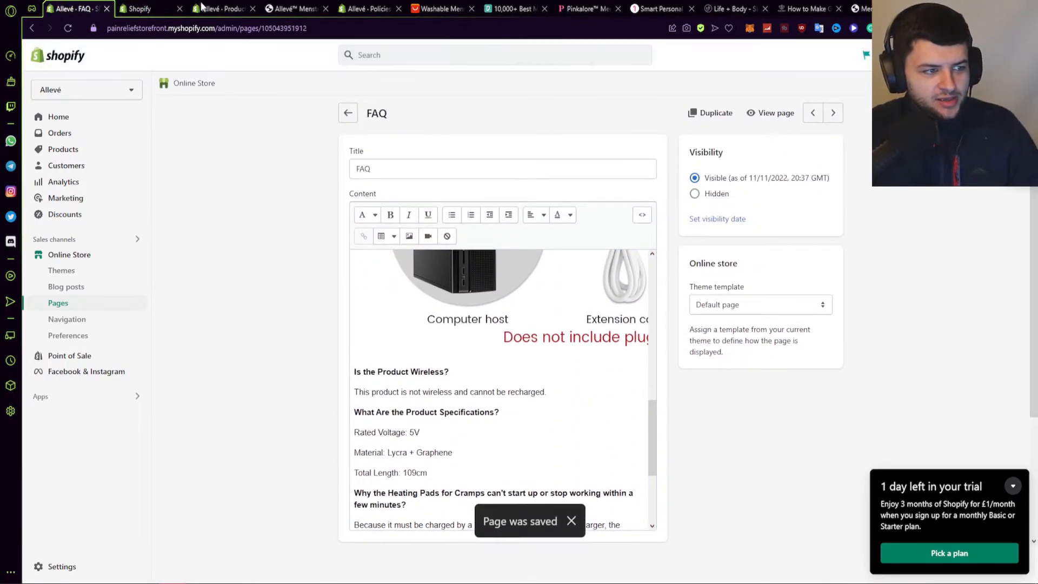
{"action": "left_click", "coordinate": [204, 6]}
{"action": "left_click", "coordinate": [150, 10]}
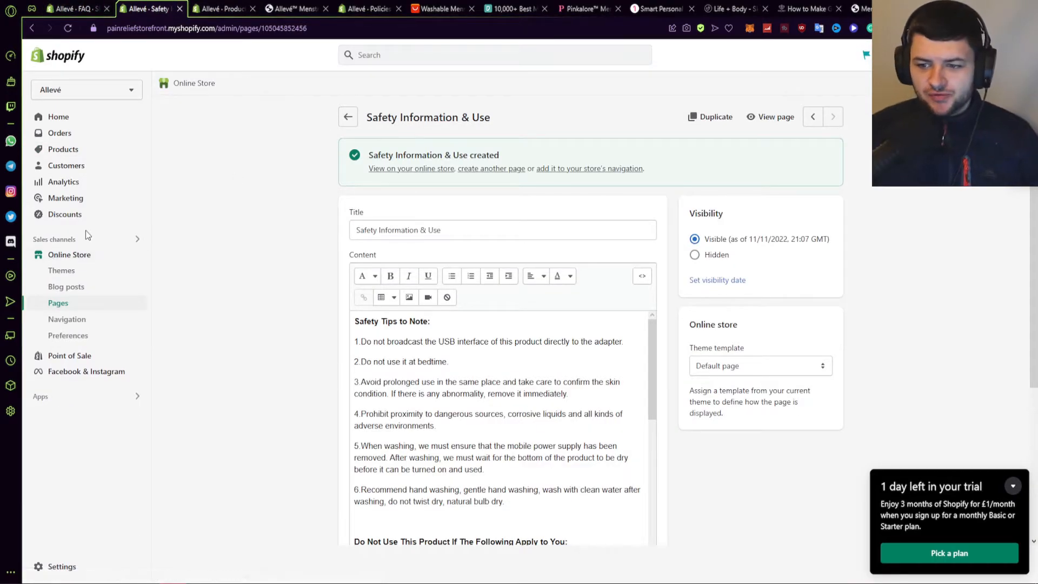
{"action": "middle_click", "coordinate": [66, 318]}
{"action": "left_click", "coordinate": [193, 5]}
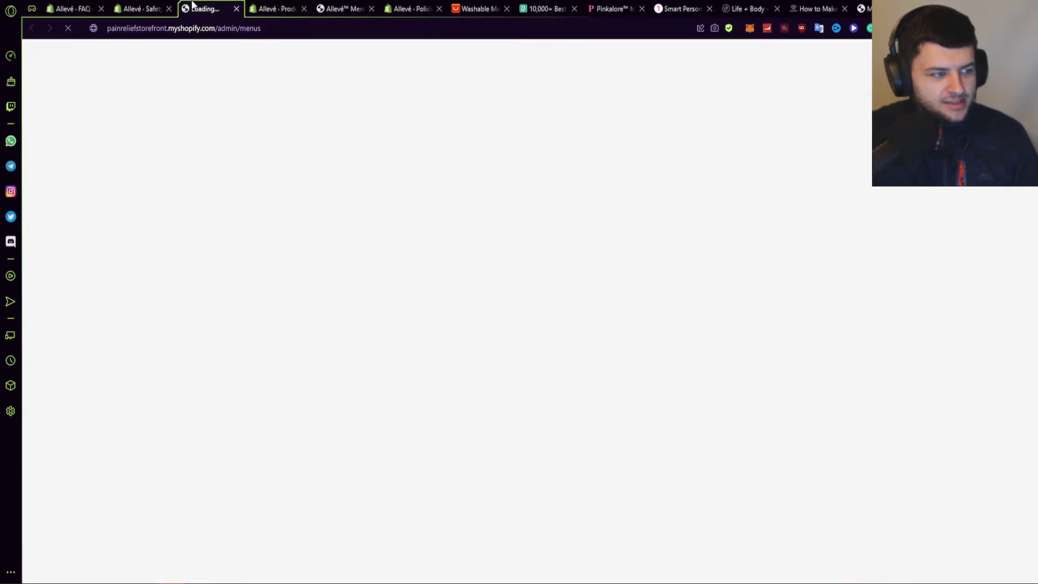
Step: Add a main menu item linking to the Safety Information & Use page
{"action": "left_click", "coordinate": [534, 279]}
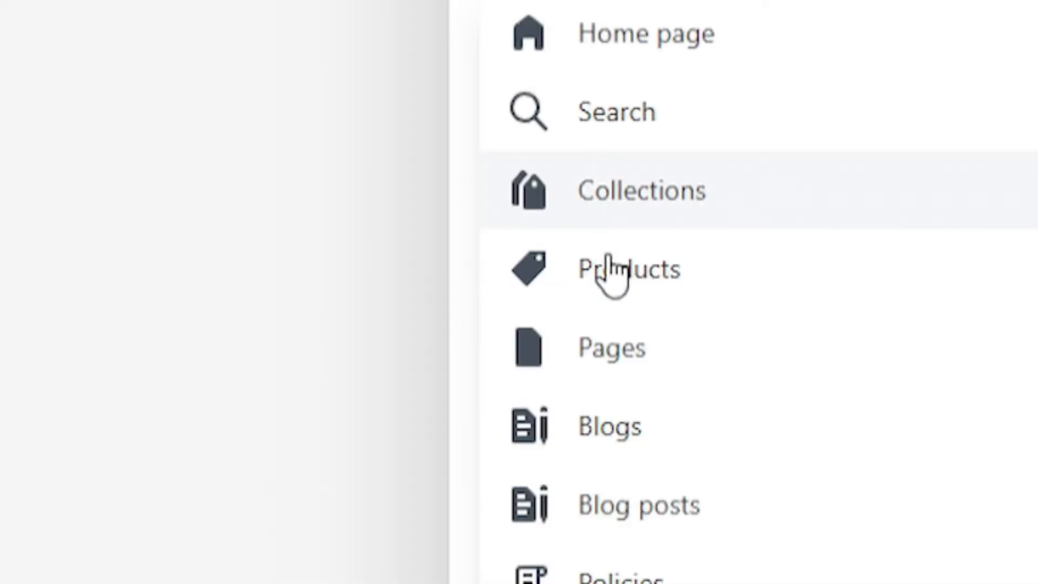
{"action": "left_click", "coordinate": [600, 352]}
{"action": "left_click", "coordinate": [644, 561]}
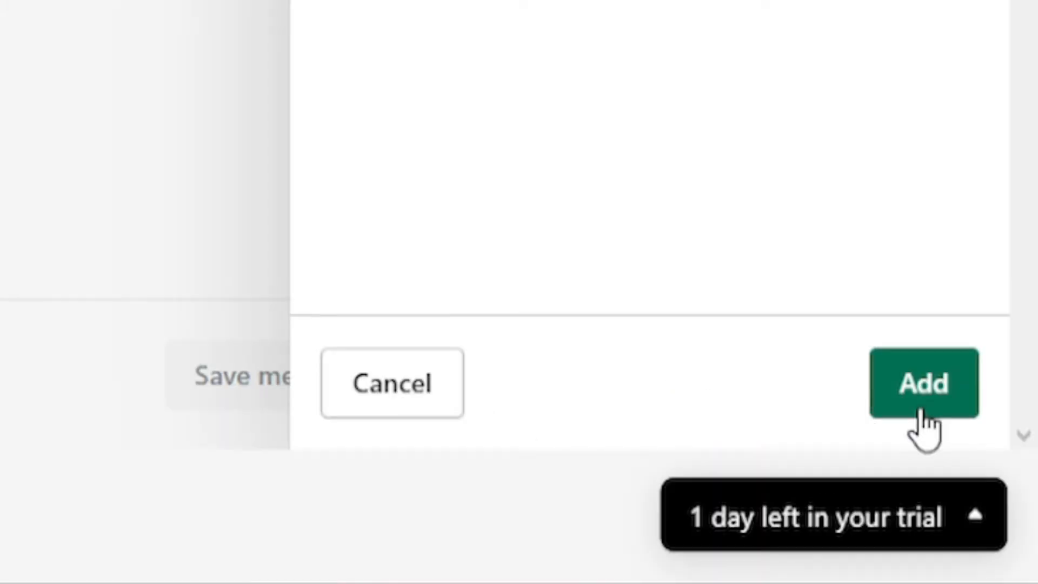
{"action": "left_click", "coordinate": [923, 415]}
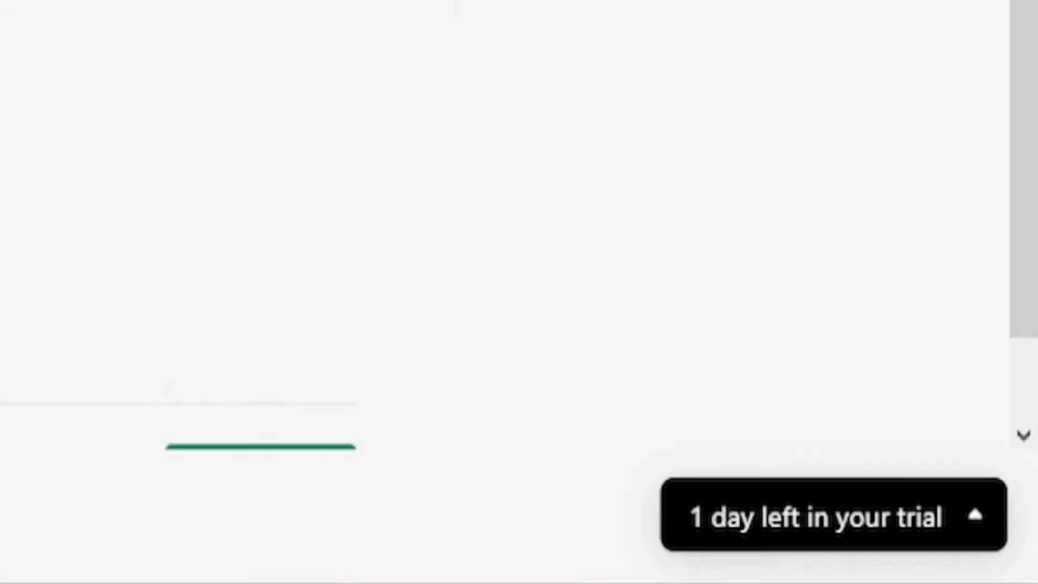
Step: Place Safety Information & Use between Order and FAQ as a top-level item in the main menu, and save the menu
{"action": "left_click_drag", "start_coordinate": [144, 543], "coordinate": [262, 144]}
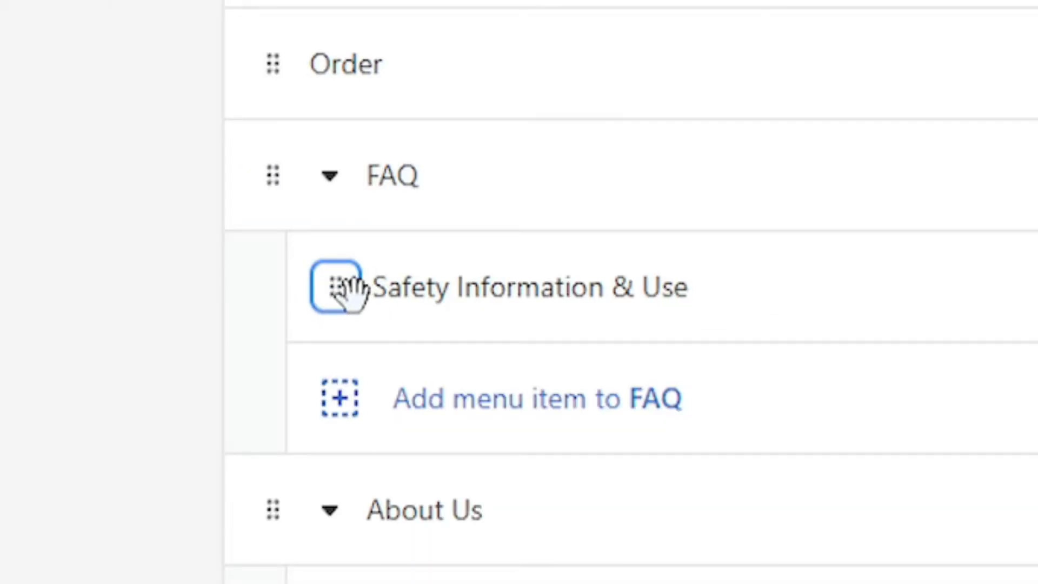
{"action": "left_click_drag", "start_coordinate": [343, 283], "coordinate": [297, 174]}
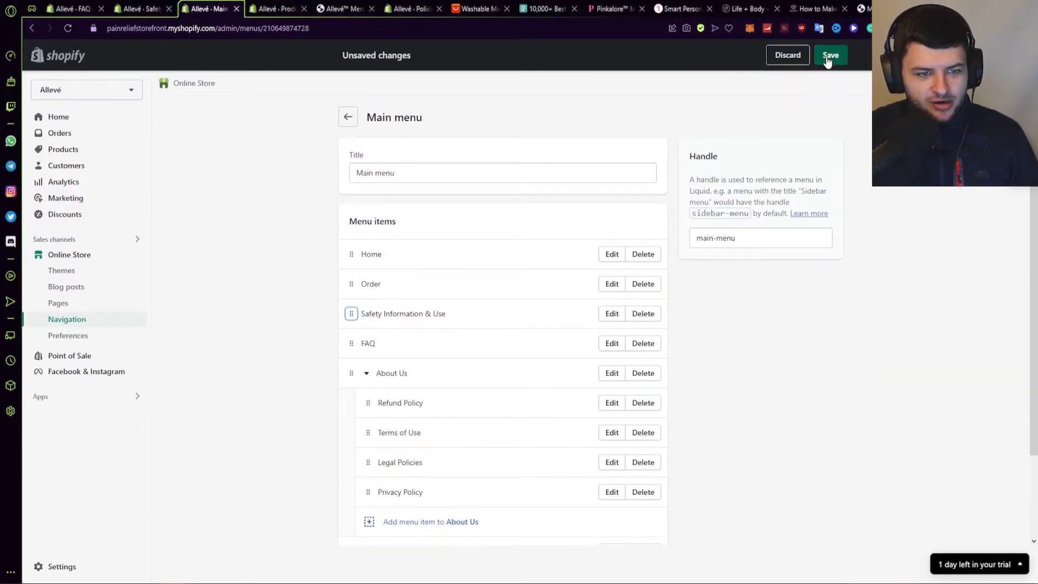
{"action": "left_click", "coordinate": [828, 56]}
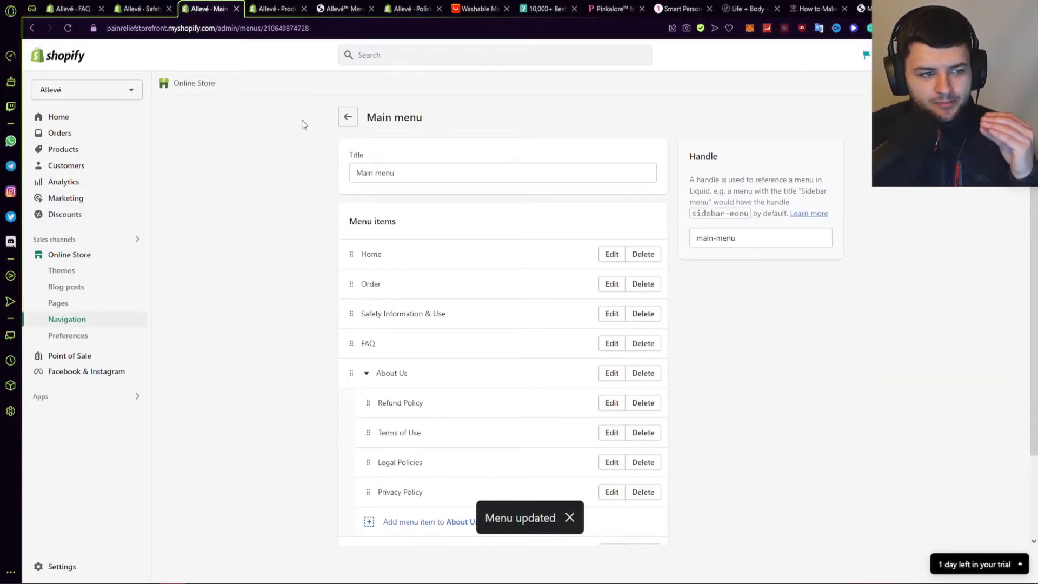
Step: Shorten the Safety Information & Use menu item's name to "Safety Information", save the menu, and close the navigation page
{"action": "left_click", "coordinate": [612, 314]}
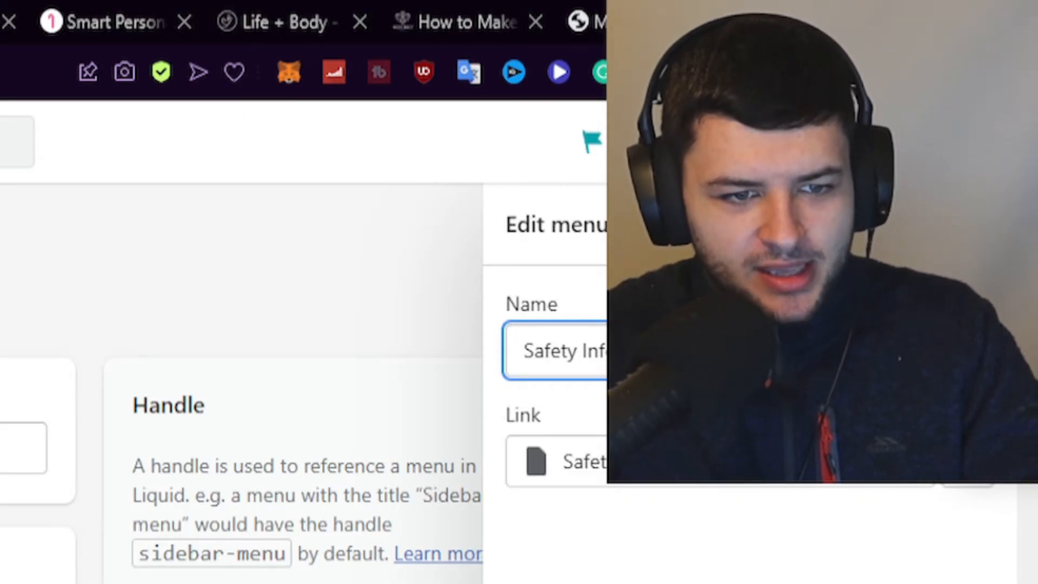
{"action": "key", "text": "Return"}
{"action": "left_click", "coordinate": [508, 129]}
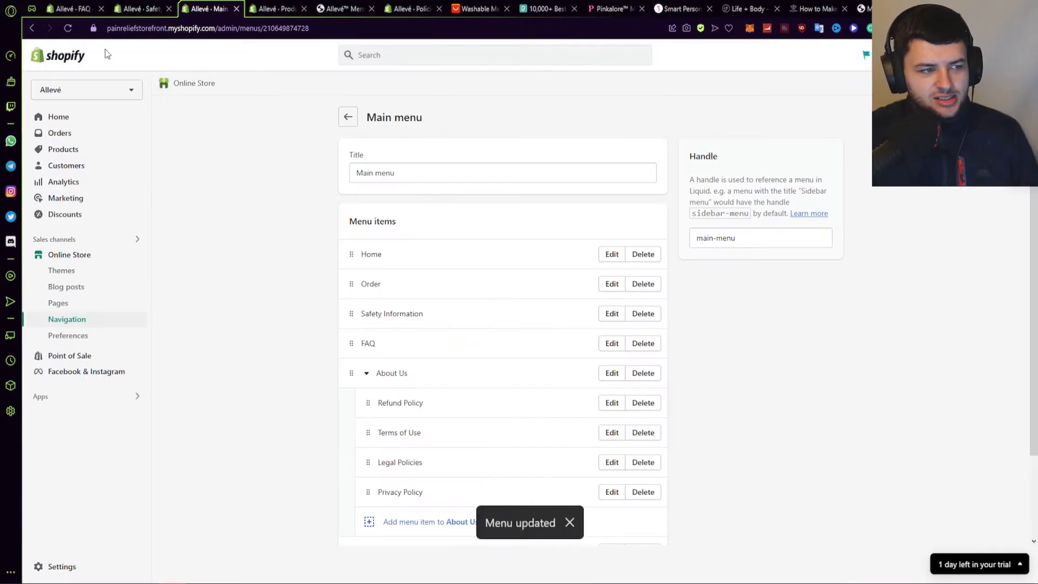
{"action": "left_click", "coordinate": [348, 116]}
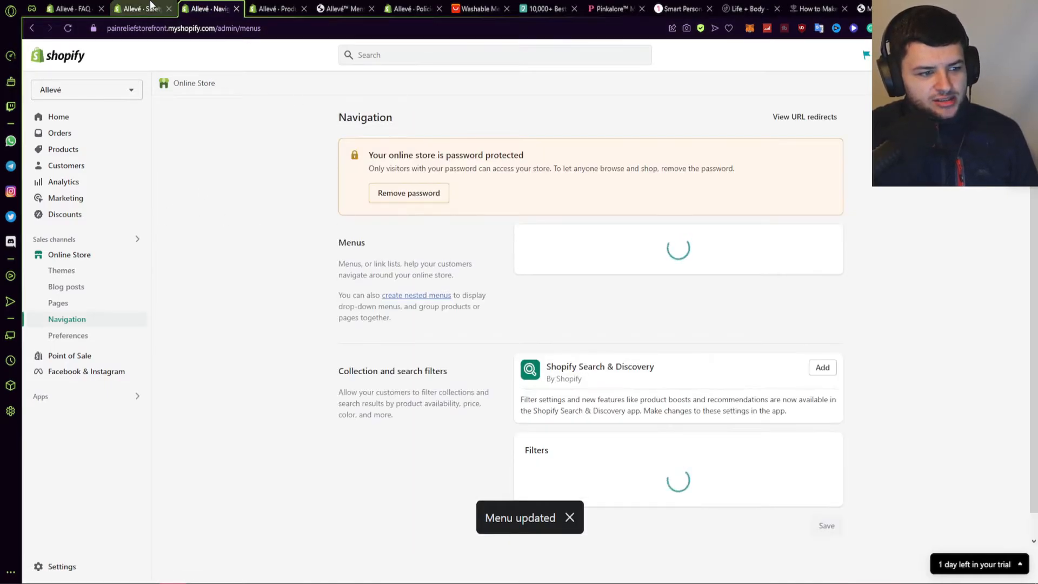
{"action": "key", "text": "ctrl+w"}
Step: Delete the leftover supplier text and images below the "3 Heat Modes: 45°C, 55°C, 65°C" line in the product description
{"action": "scroll", "coordinate": [475, 346], "scroll_direction": "up", "scroll_amount": 10}
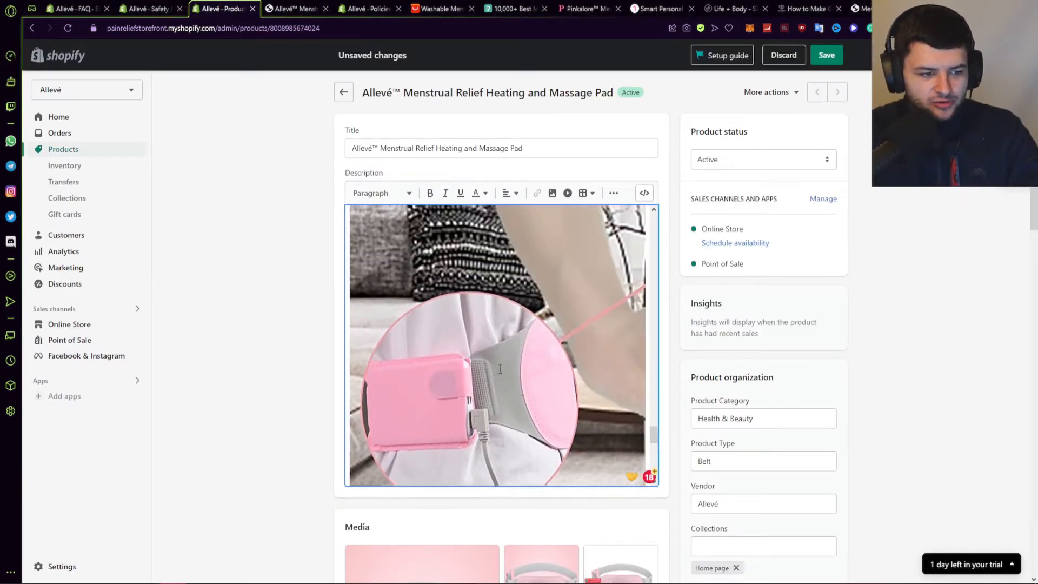
{"action": "left_click_drag", "start_coordinate": [653, 358], "coordinate": [661, 224]}
{"action": "left_click_drag", "start_coordinate": [351, 346], "coordinate": [551, 499]}
{"action": "scroll", "coordinate": [443, 361], "scroll_direction": "down", "scroll_amount": 20}
{"action": "left_click_drag", "start_coordinate": [607, 455], "coordinate": [607, 457]}
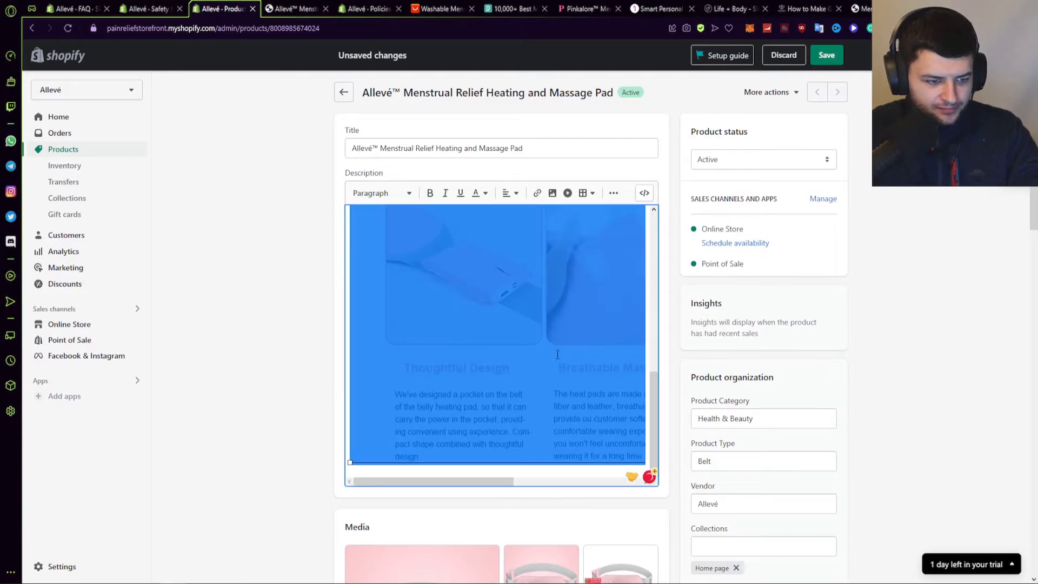
{"action": "key", "text": "BackSpace"}
Step: Correct the description's wording to "a slim-lined, light design" and "It will need to be purchased separately", and save the product
{"action": "scroll", "coordinate": [457, 281], "scroll_direction": "down", "scroll_amount": 1}
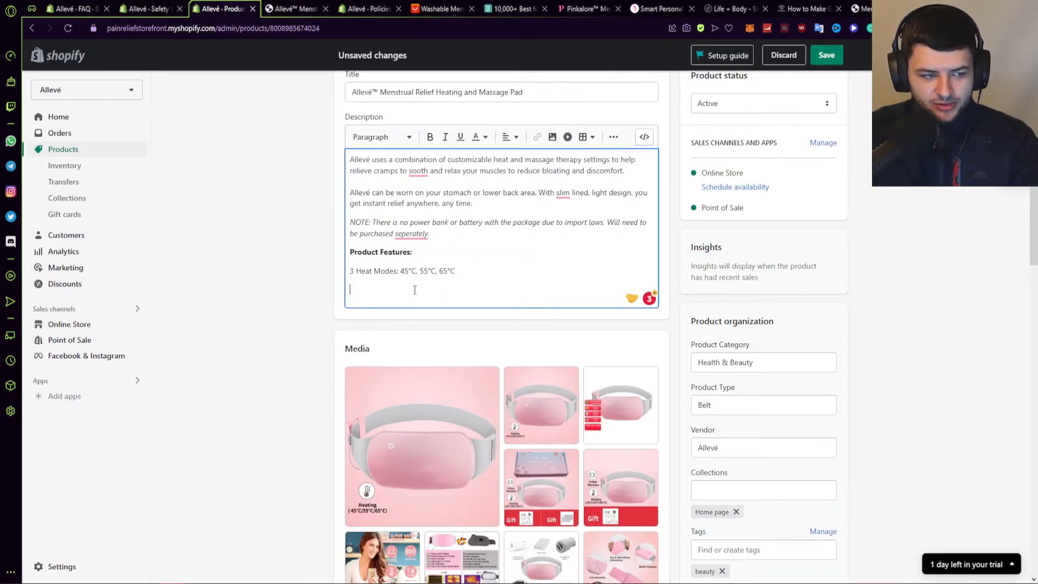
{"action": "scroll", "coordinate": [414, 290], "scroll_direction": "up", "scroll_amount": 1}
{"action": "mouse_move", "coordinate": [563, 249]}
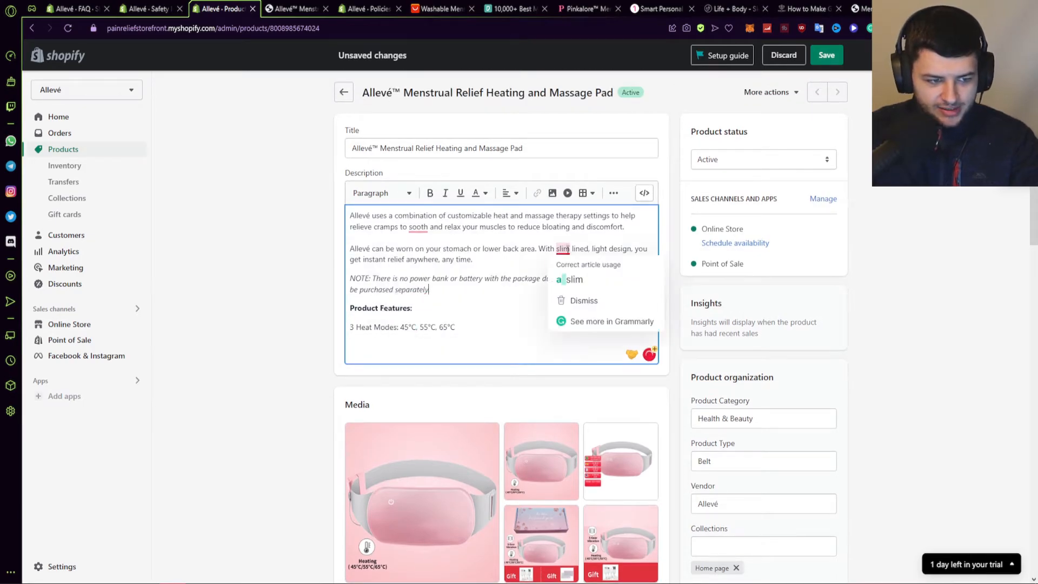
{"action": "left_click", "coordinate": [568, 280]}
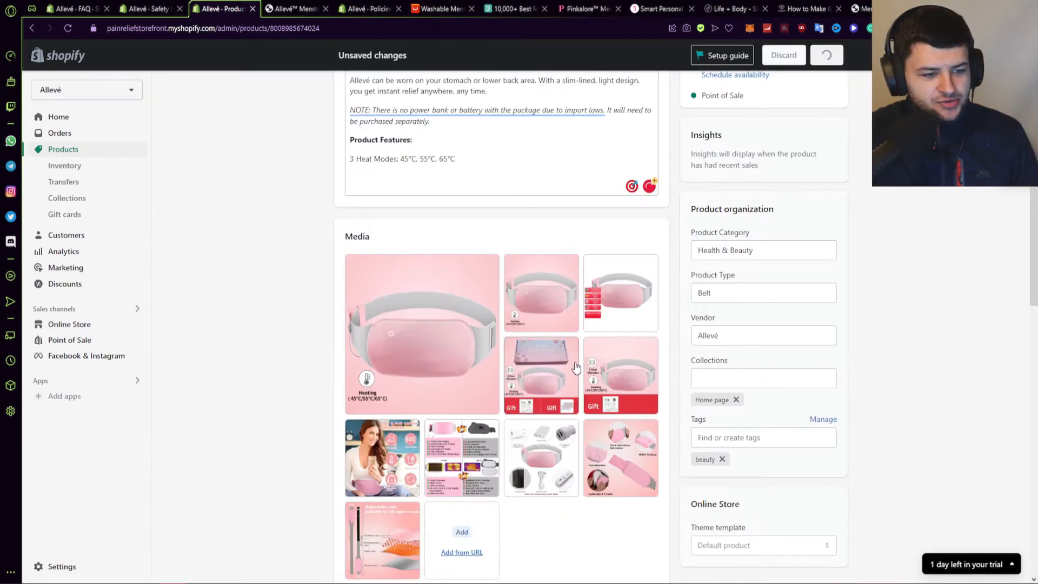
{"action": "scroll", "coordinate": [568, 303], "scroll_direction": "up", "scroll_amount": 3}
{"action": "scroll", "coordinate": [557, 319], "scroll_direction": "down", "scroll_amount": 3}
{"action": "scroll", "coordinate": [549, 337], "scroll_direction": "down", "scroll_amount": 4}
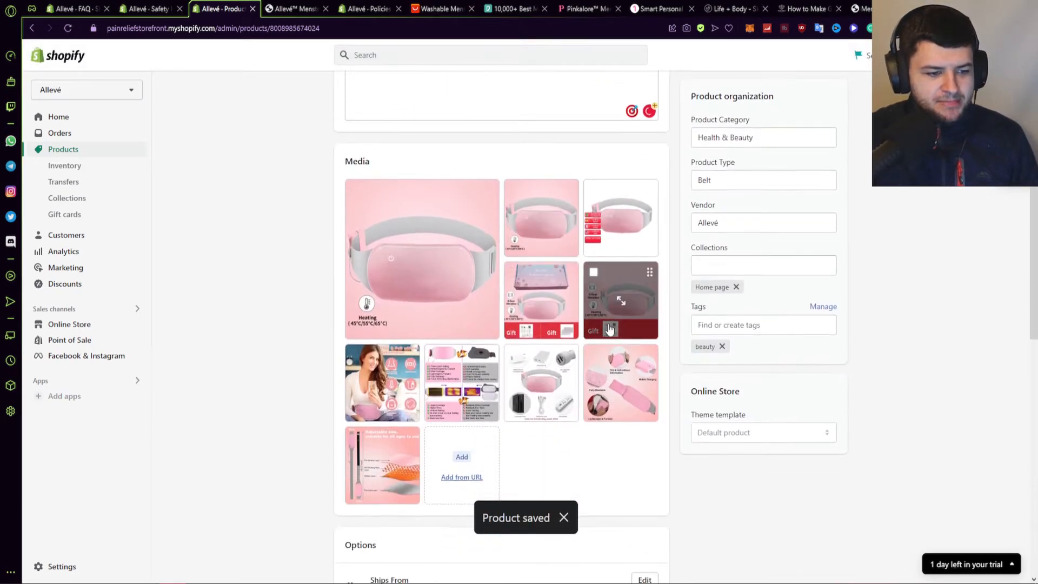
{"action": "scroll", "coordinate": [451, 392], "scroll_direction": "up", "scroll_amount": 1}
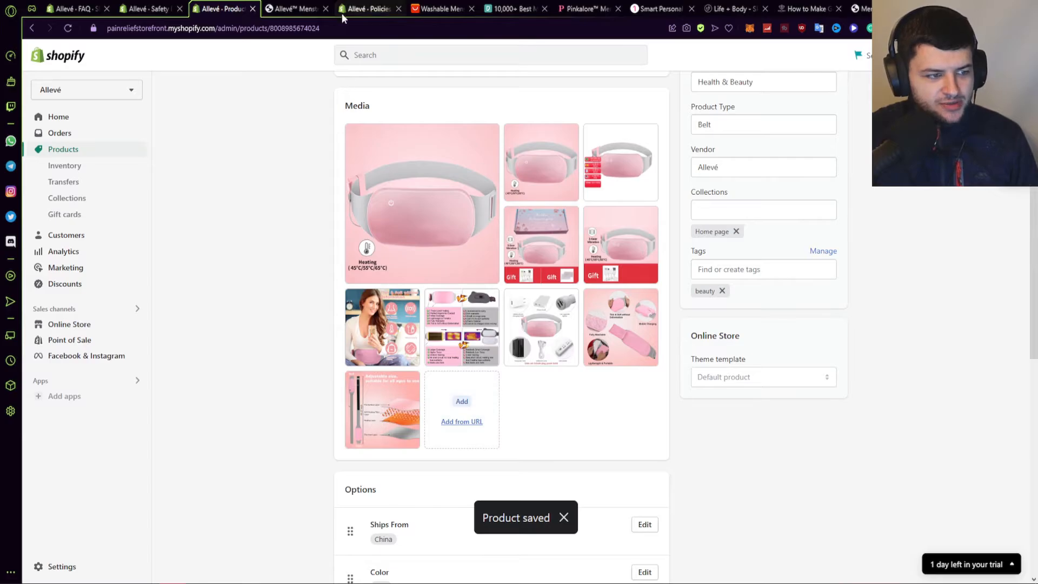
Step: Examine the product photos in the storefront preview, enlarging the white-background photo with the country discount codes
{"action": "left_click", "coordinate": [296, 9]}
{"action": "scroll", "coordinate": [548, 316], "scroll_direction": "down", "scroll_amount": 4}
{"action": "scroll", "coordinate": [391, 369], "scroll_direction": "up", "scroll_amount": 8}
{"action": "scroll", "coordinate": [392, 368], "scroll_direction": "up", "scroll_amount": 15}
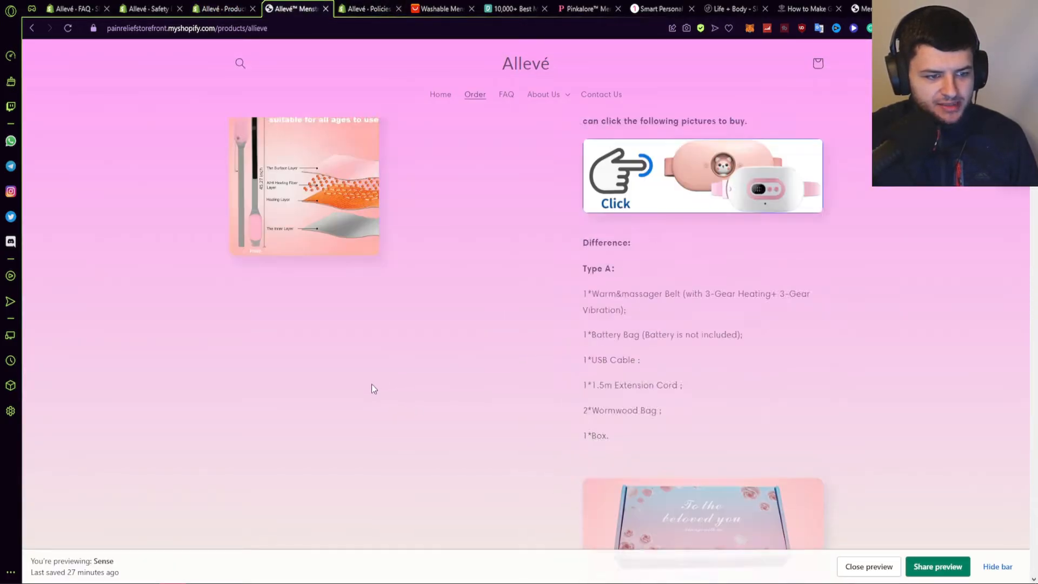
{"action": "left_click", "coordinate": [371, 269]}
{"action": "left_click", "coordinate": [371, 269]}
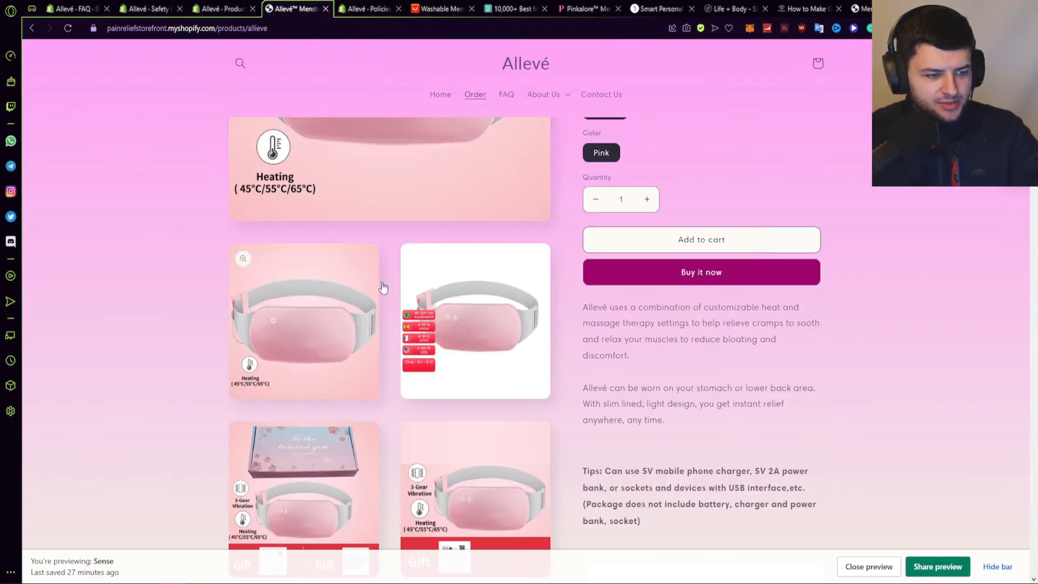
{"action": "left_click", "coordinate": [244, 259]}
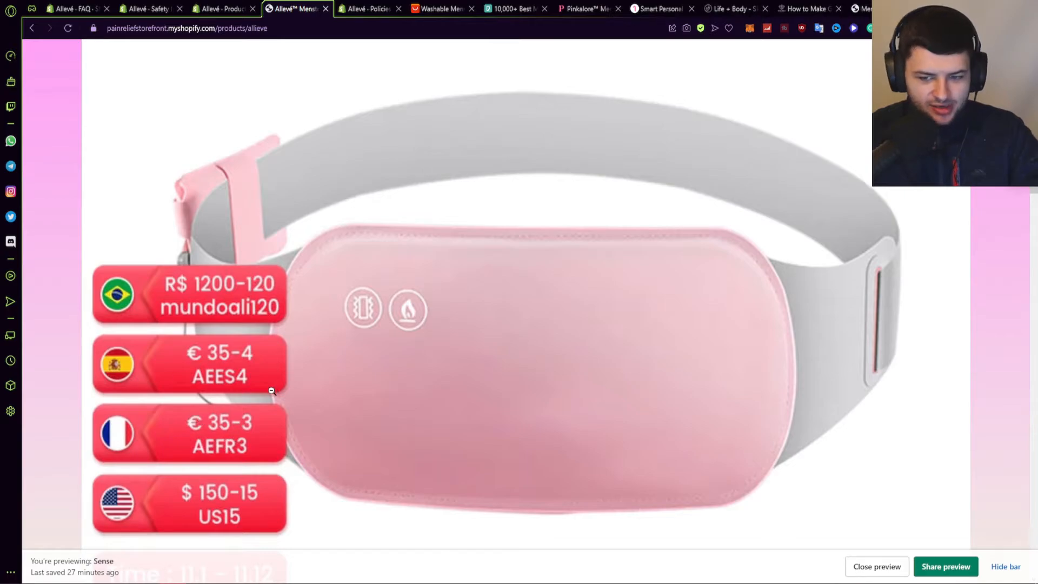
{"action": "left_click", "coordinate": [500, 290]}
Step: Delete the white-background photo with the country discount codes from the product's media
{"action": "key", "text": "ctrl+shift+Tab"}
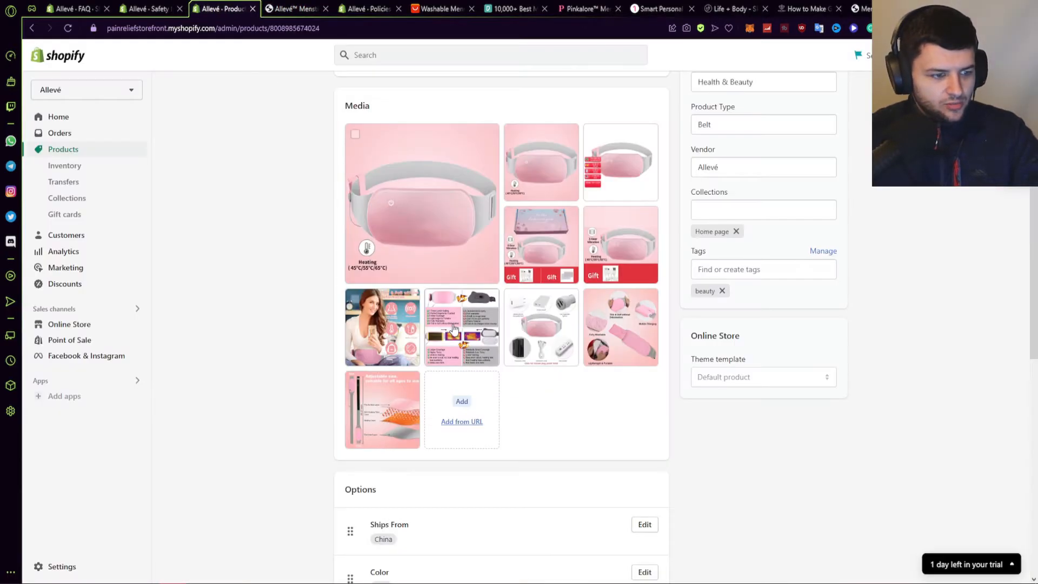
{"action": "left_click", "coordinate": [647, 139]}
{"action": "left_click", "coordinate": [99, 562]}
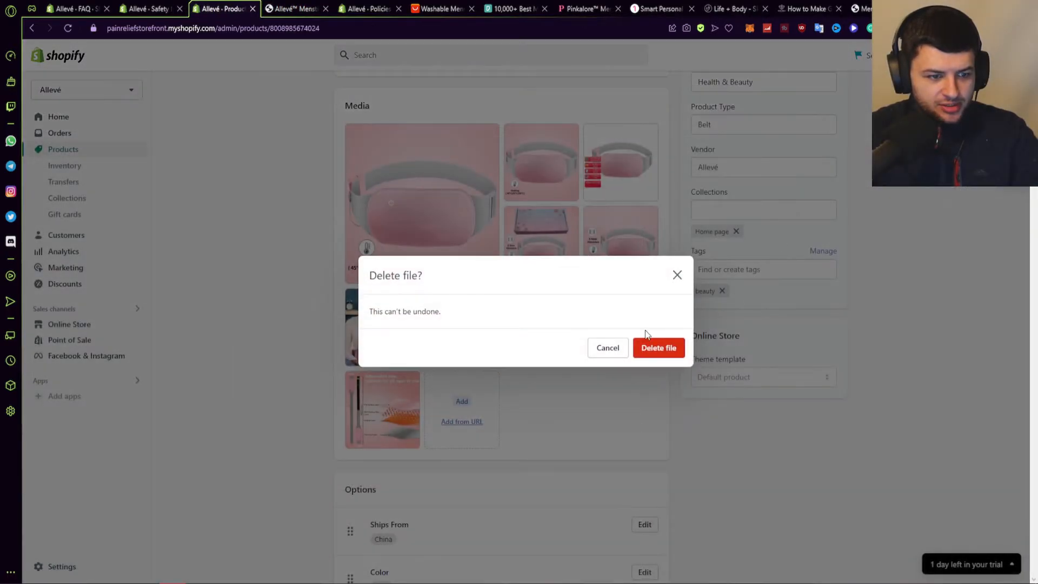
{"action": "left_click", "coordinate": [650, 349]}
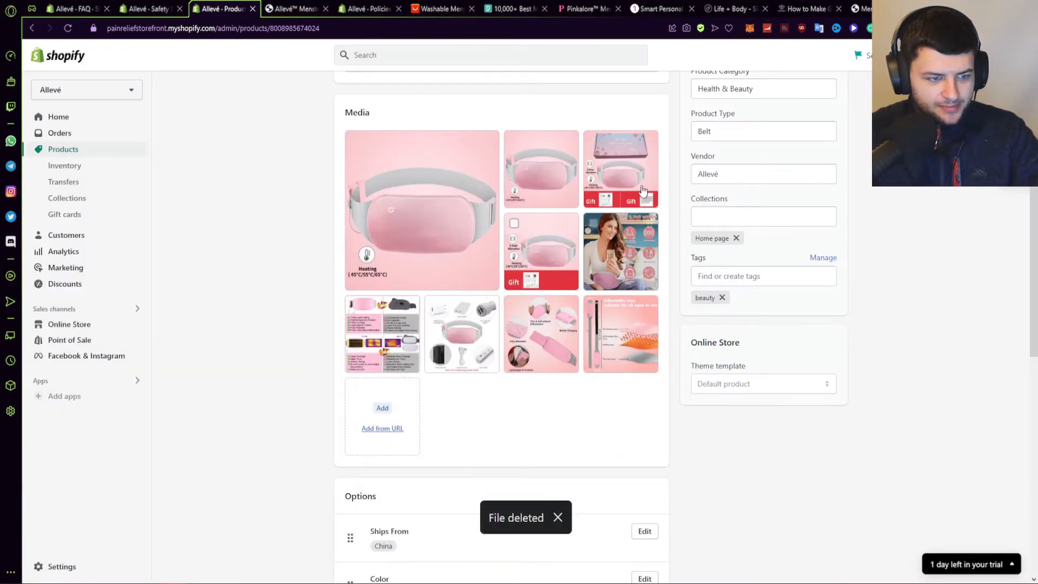
Step: Delete the two product photos with red Gift banners, the boxed belt and the single-gift version
{"action": "left_click", "coordinate": [620, 162]}
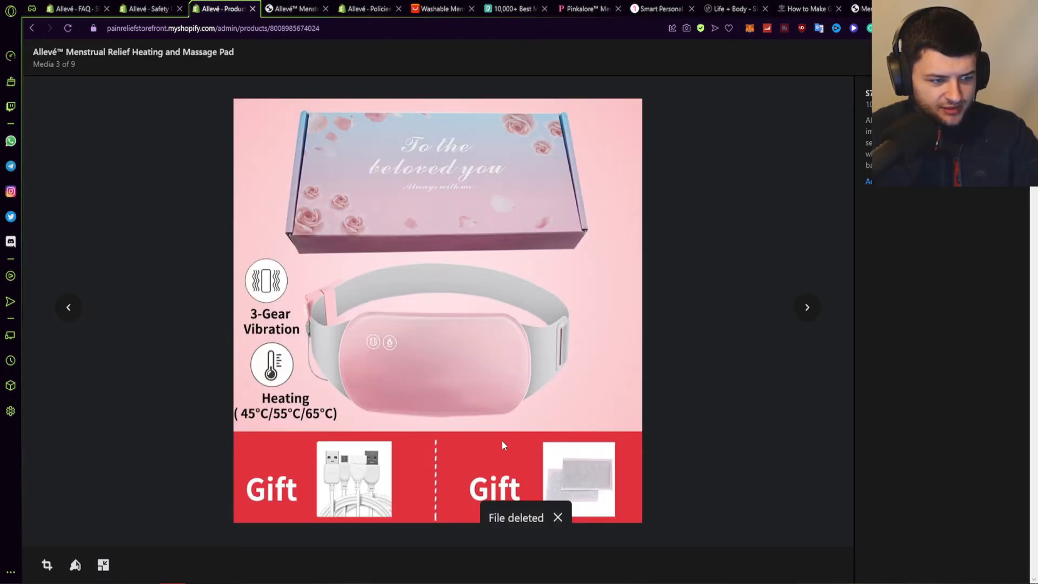
{"action": "left_click", "coordinate": [103, 564]}
{"action": "left_click", "coordinate": [661, 346]}
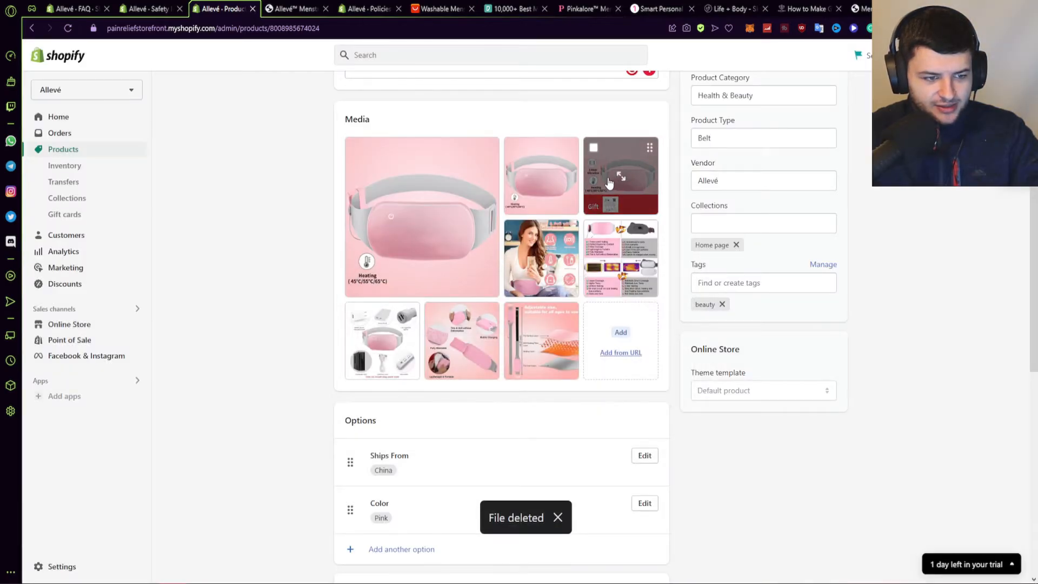
{"action": "left_click", "coordinate": [617, 175]}
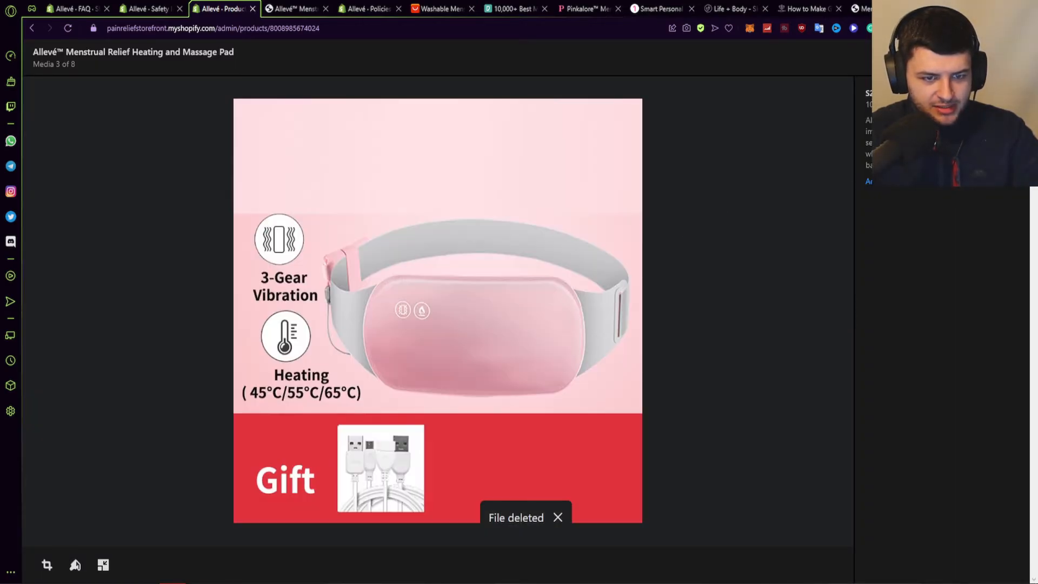
{"action": "left_click", "coordinate": [102, 565]}
{"action": "left_click", "coordinate": [658, 348]}
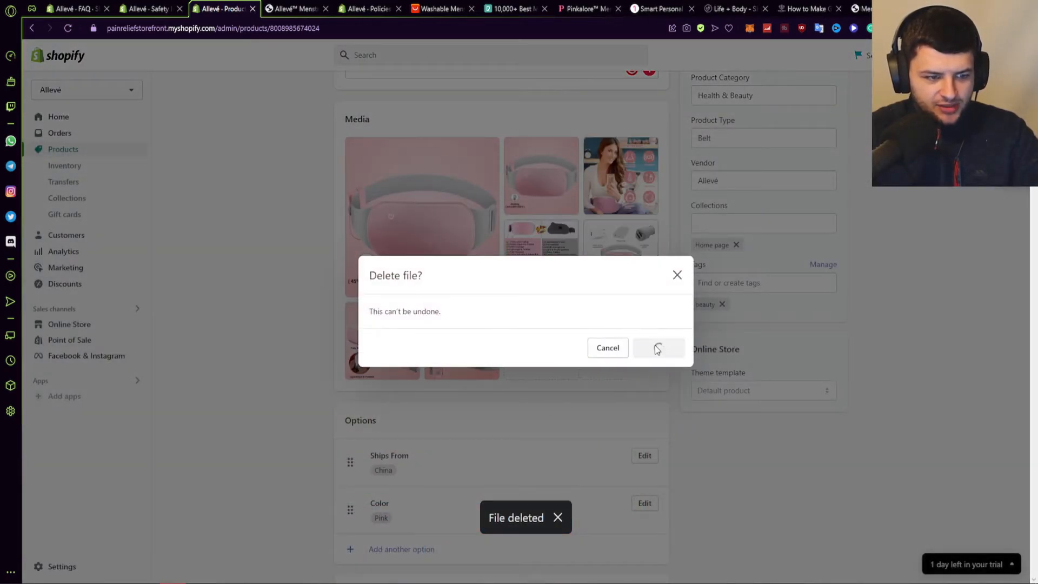
Step: Delete the text-heavy comparison photo that follows the photo of the woman wearing the belt
{"action": "left_click", "coordinate": [607, 172]}
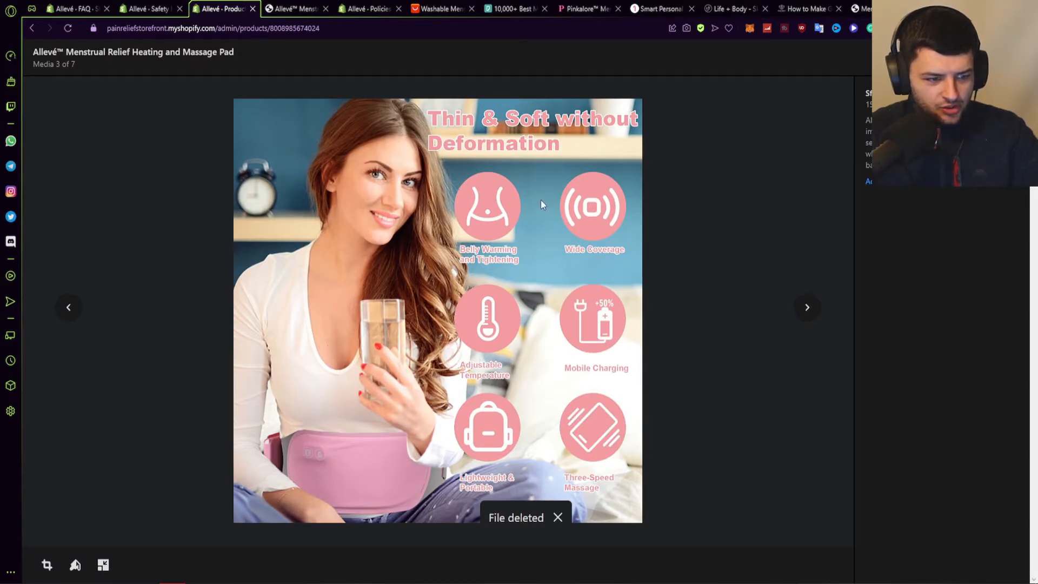
{"action": "key", "text": "Right"}
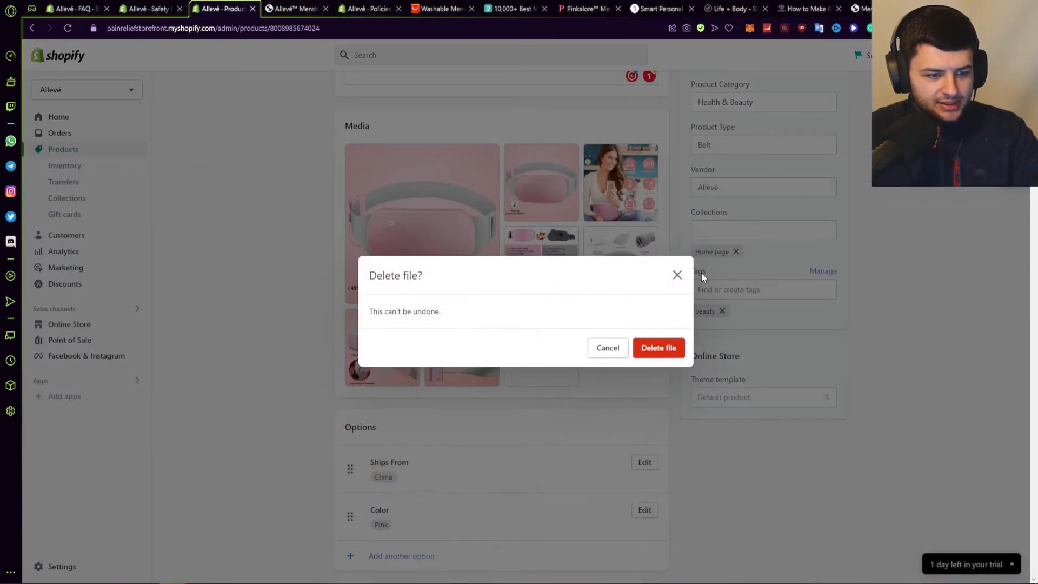
{"action": "left_click", "coordinate": [658, 348]}
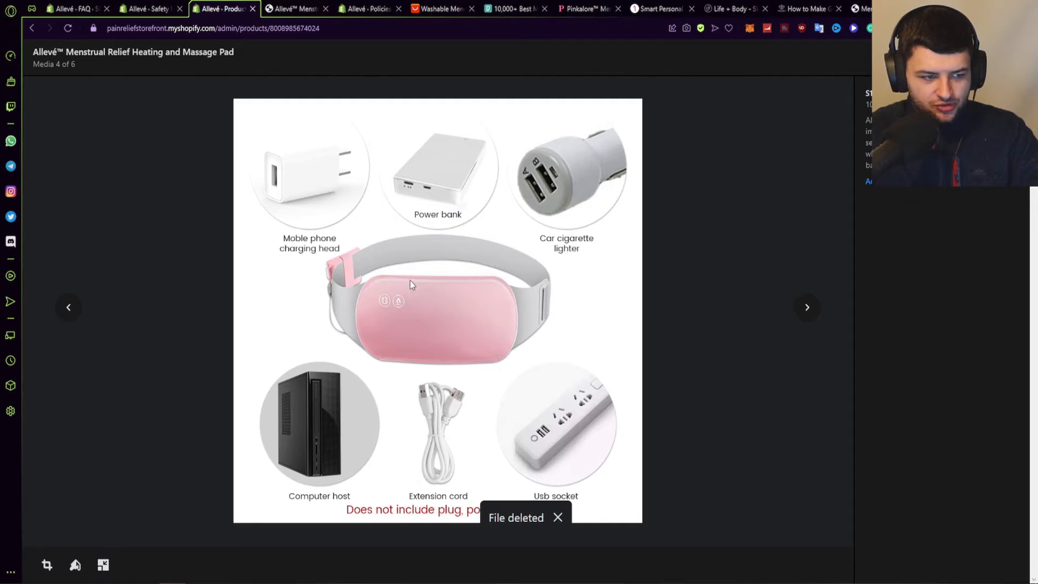
Step: Review the remaining product photos at full size, including the second heating belt photo
{"action": "key", "text": "Right"}
{"action": "key", "text": "Right"}
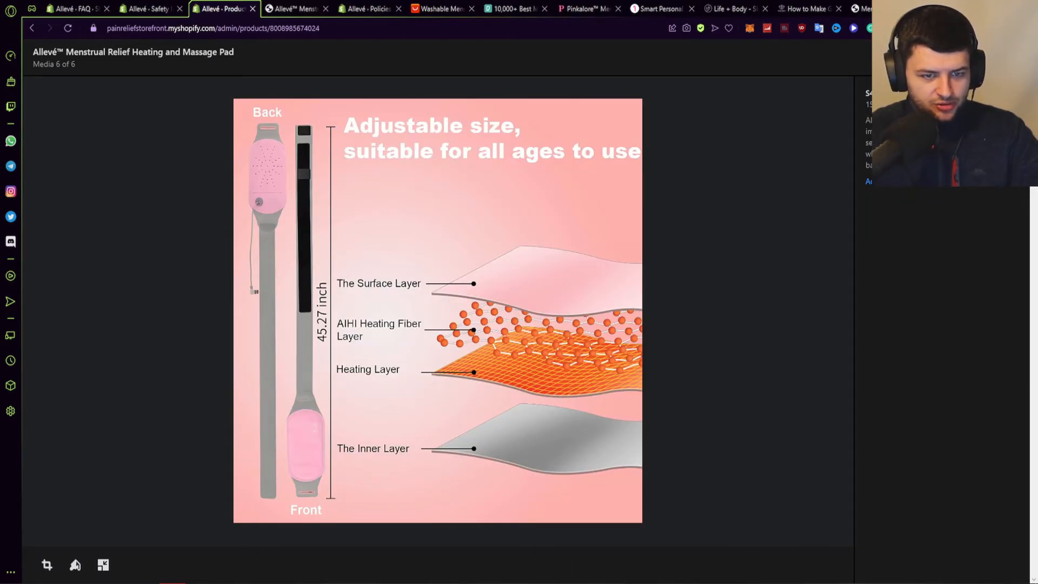
{"action": "key", "text": "Escape"}
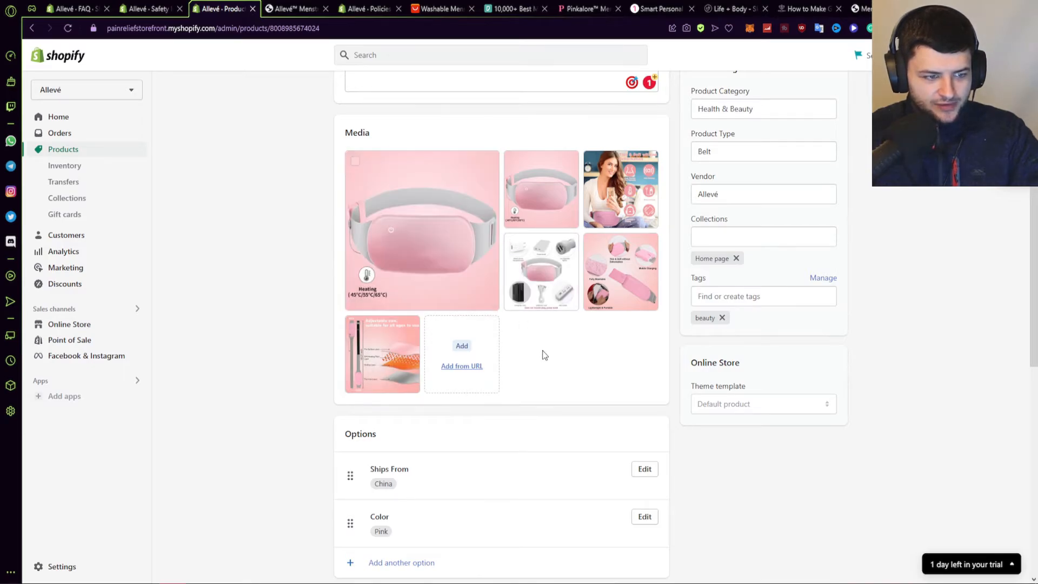
{"action": "scroll", "coordinate": [542, 352], "scroll_direction": "up", "scroll_amount": 1}
{"action": "left_click", "coordinate": [440, 308]}
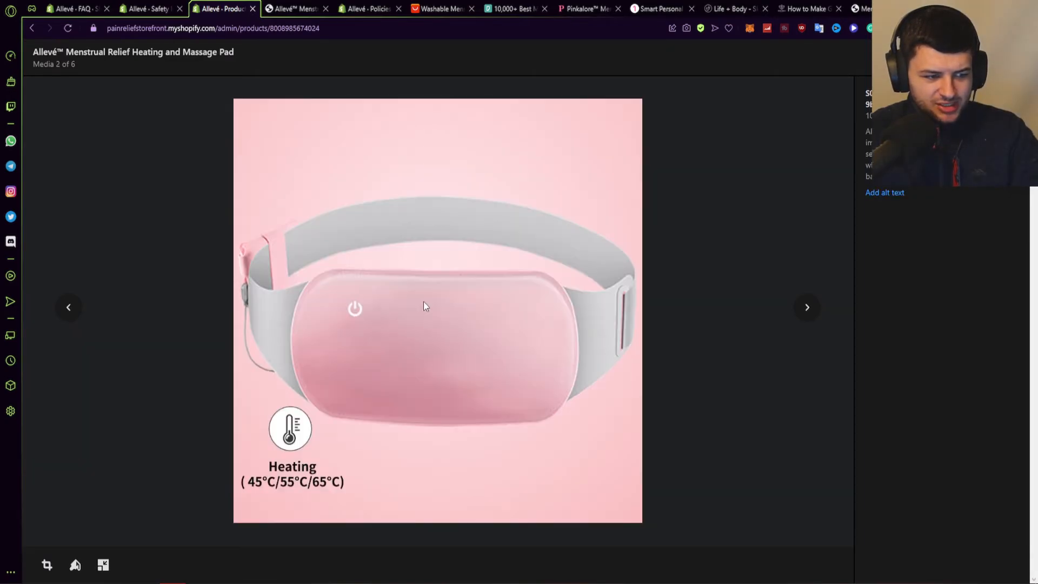
Step: Delete the second heating belt photo from the product's media and check the rest of the product page
{"action": "key", "text": "Right"}
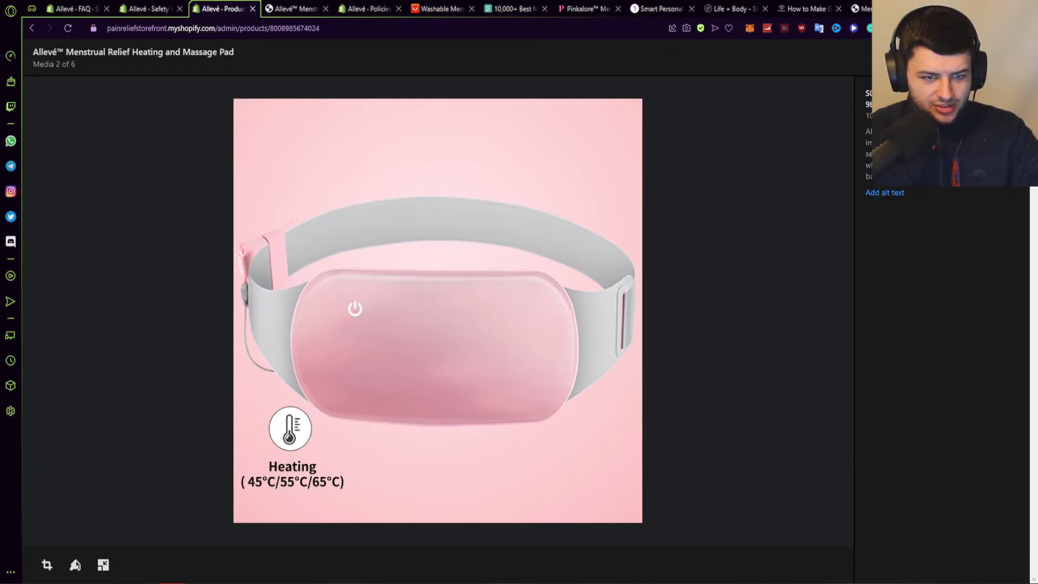
{"action": "left_click", "coordinate": [977, 58]}
{"action": "left_click", "coordinate": [659, 347]}
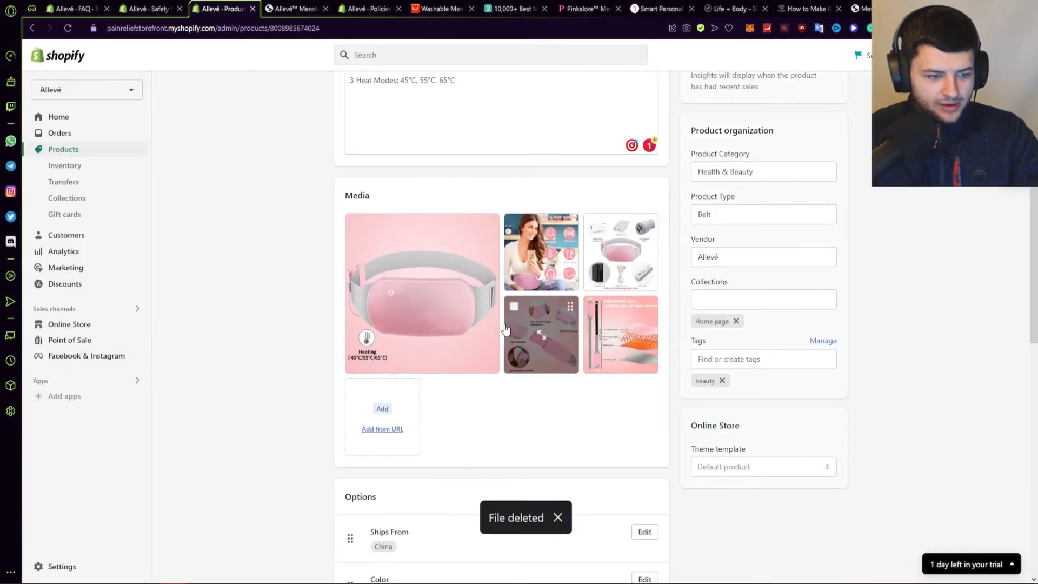
{"action": "scroll", "coordinate": [540, 351], "scroll_direction": "down", "scroll_amount": 9}
{"action": "scroll", "coordinate": [530, 358], "scroll_direction": "up", "scroll_amount": 14}
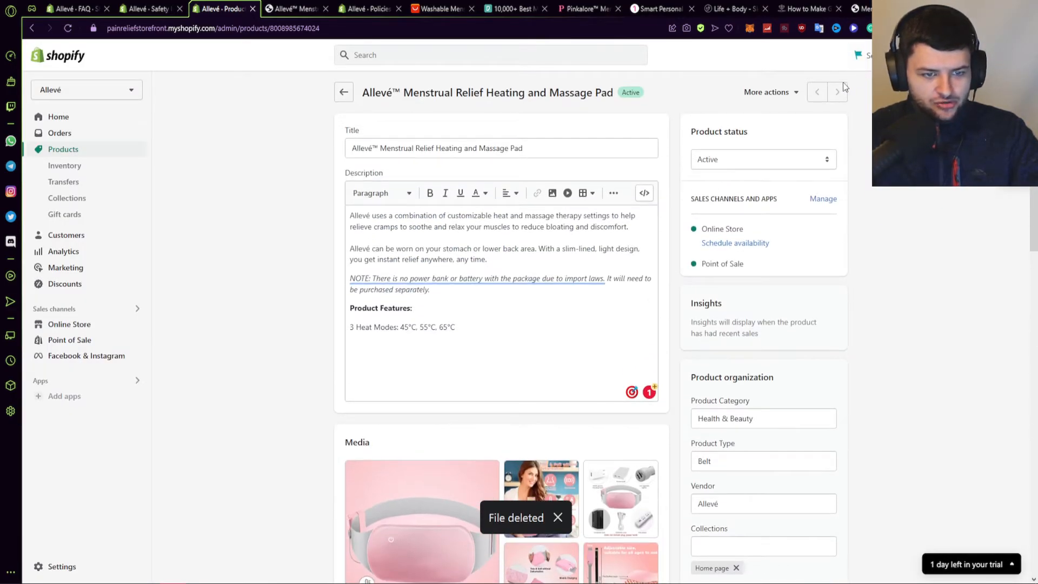
{"action": "scroll", "coordinate": [901, 303], "scroll_direction": "down", "scroll_amount": 10}
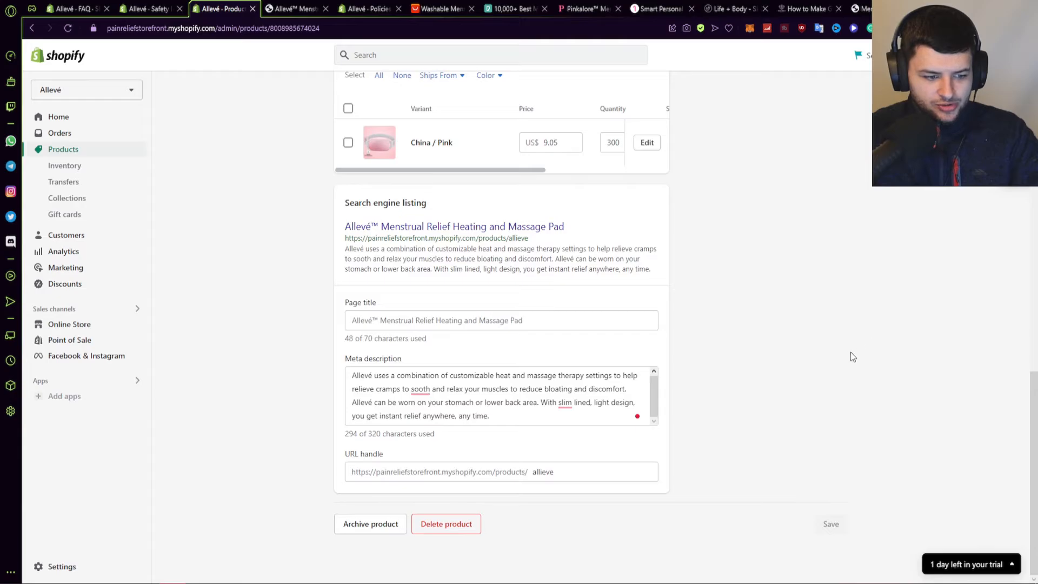
{"action": "scroll", "coordinate": [854, 359], "scroll_direction": "up", "scroll_amount": 8}
Step: Examine the storefront product page for the package types, specifications and features in the supplier's description
{"action": "key", "text": "ctrl+Tab"}
{"action": "scroll", "coordinate": [635, 274], "scroll_direction": "down", "scroll_amount": 6}
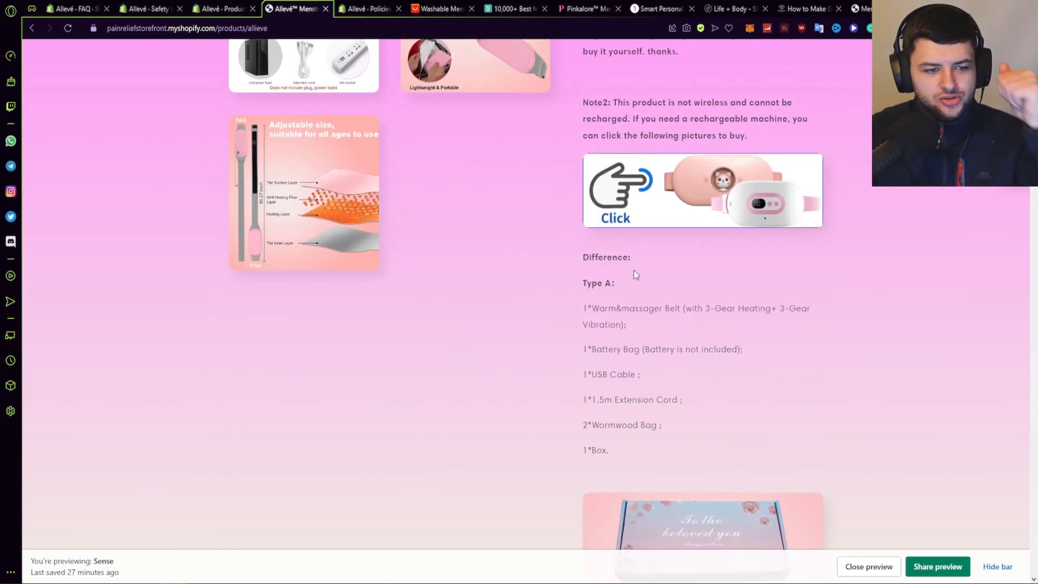
{"action": "scroll", "coordinate": [633, 270], "scroll_direction": "up", "scroll_amount": 5}
{"action": "scroll", "coordinate": [648, 232], "scroll_direction": "down", "scroll_amount": 20}
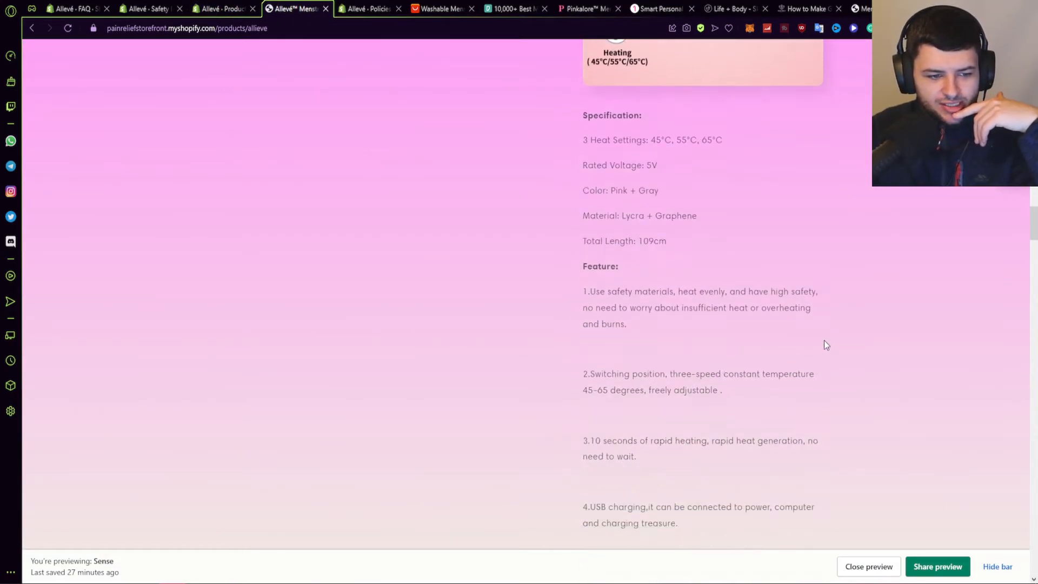
{"action": "scroll", "coordinate": [825, 344], "scroll_direction": "down", "scroll_amount": 3}
{"action": "scroll", "coordinate": [651, 144], "scroll_direction": "up", "scroll_amount": 15}
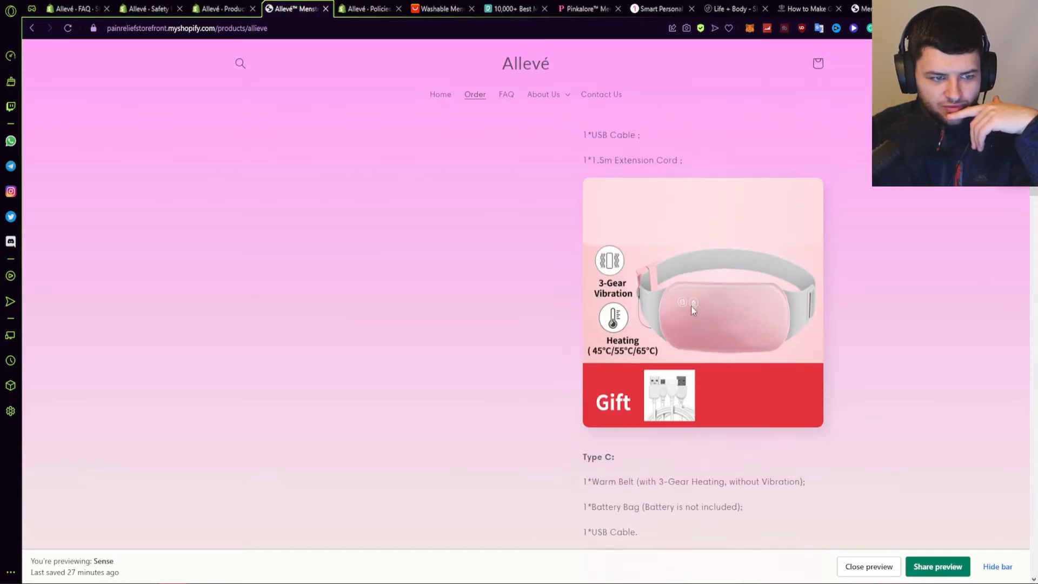
{"action": "scroll", "coordinate": [532, 246], "scroll_direction": "up", "scroll_amount": 5}
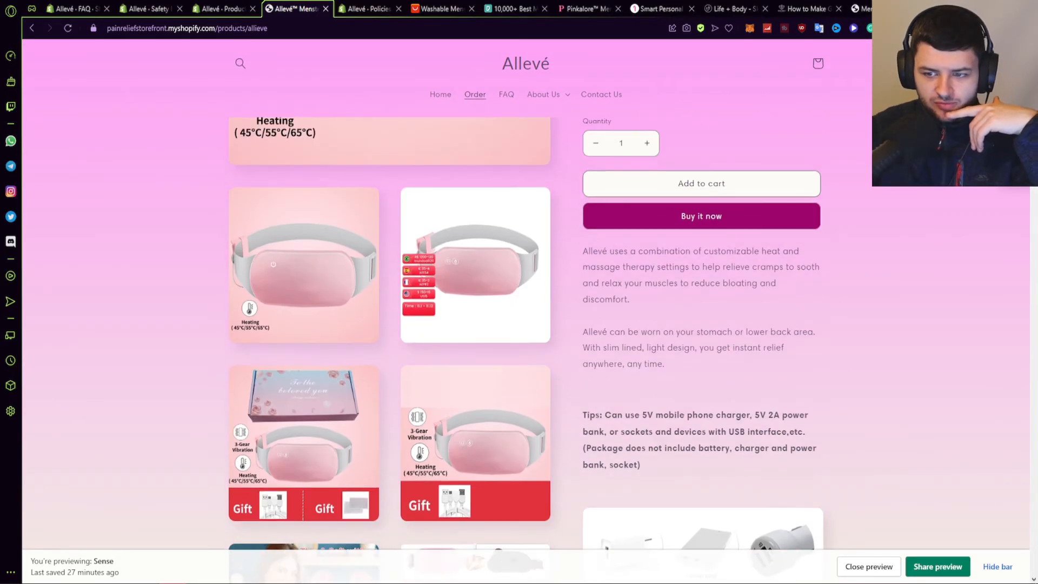
{"action": "scroll", "coordinate": [532, 246], "scroll_direction": "down", "scroll_amount": 6}
Step: Enlarge the storefront photo of the woman with the feature icons and compare its features with the supplier's description
{"action": "left_click", "coordinate": [352, 283]}
{"action": "scroll", "coordinate": [649, 243], "scroll_direction": "down", "scroll_amount": 4}
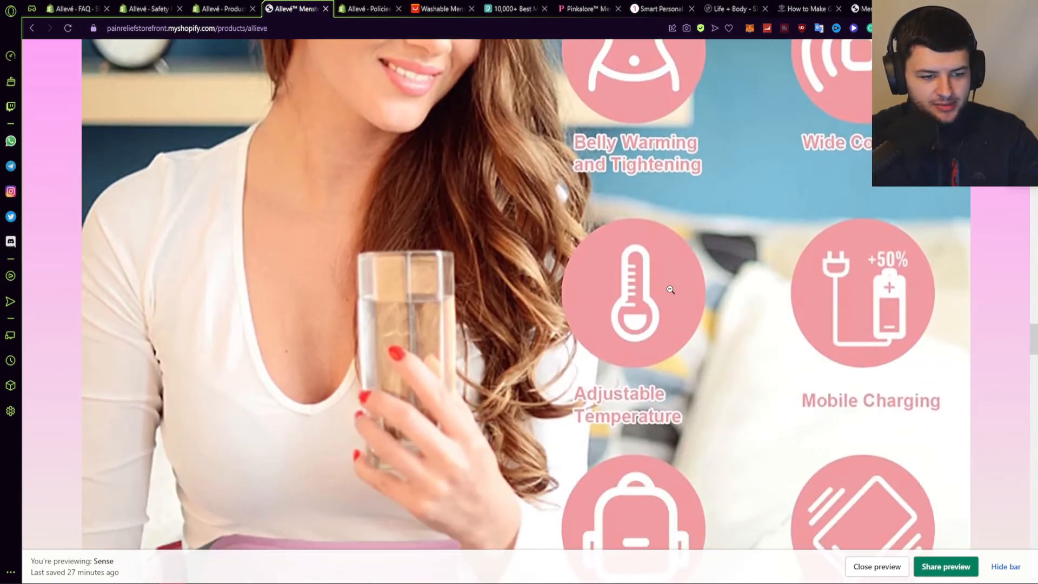
{"action": "left_click", "coordinate": [507, 252]}
{"action": "scroll", "coordinate": [633, 109], "scroll_direction": "up", "scroll_amount": 7}
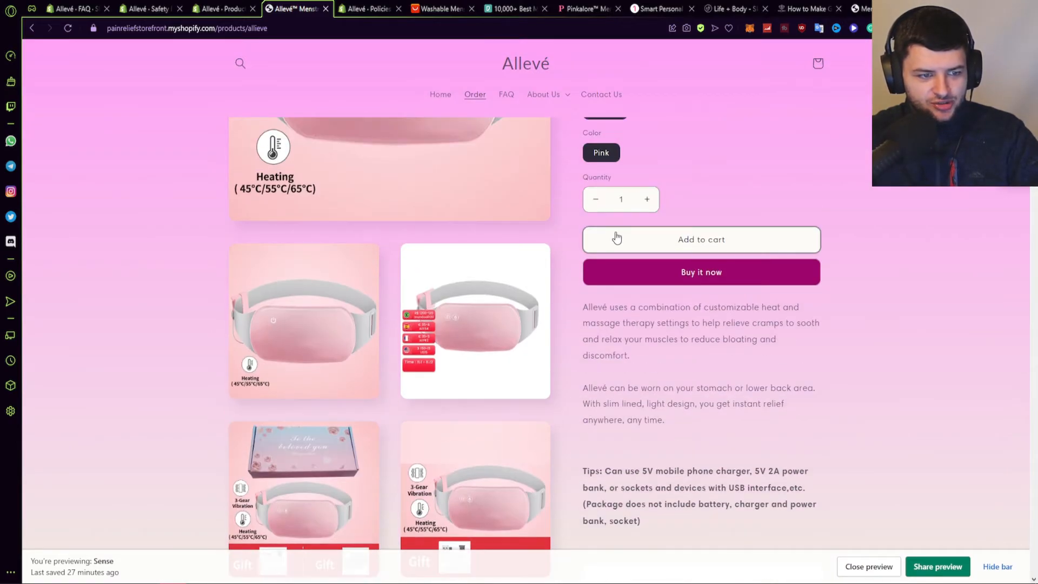
{"action": "scroll", "coordinate": [701, 280], "scroll_direction": "down", "scroll_amount": 4}
{"action": "scroll", "coordinate": [701, 280], "scroll_direction": "down", "scroll_amount": 15}
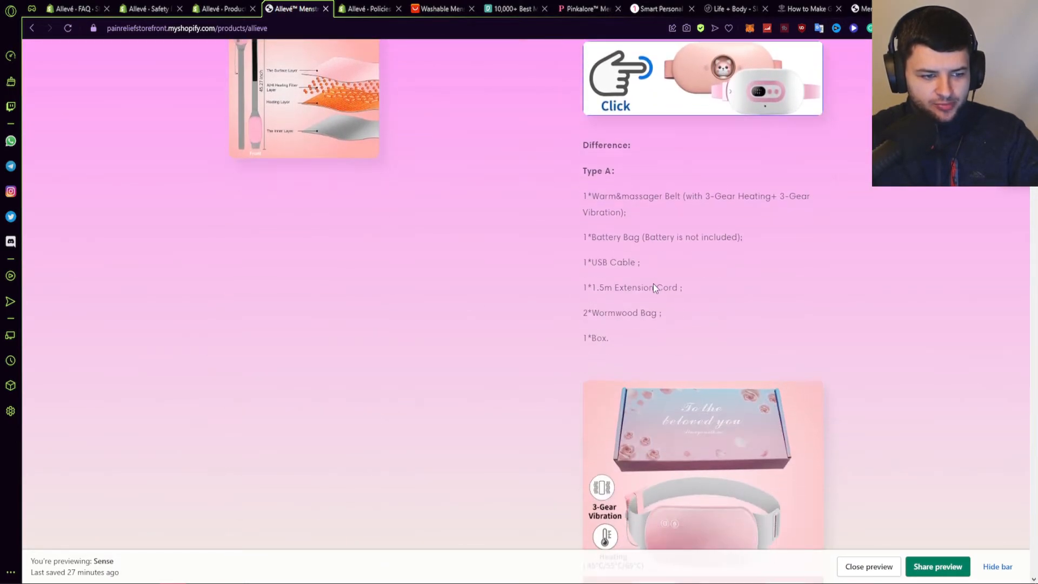
{"action": "scroll", "coordinate": [650, 285], "scroll_direction": "down", "scroll_amount": 1}
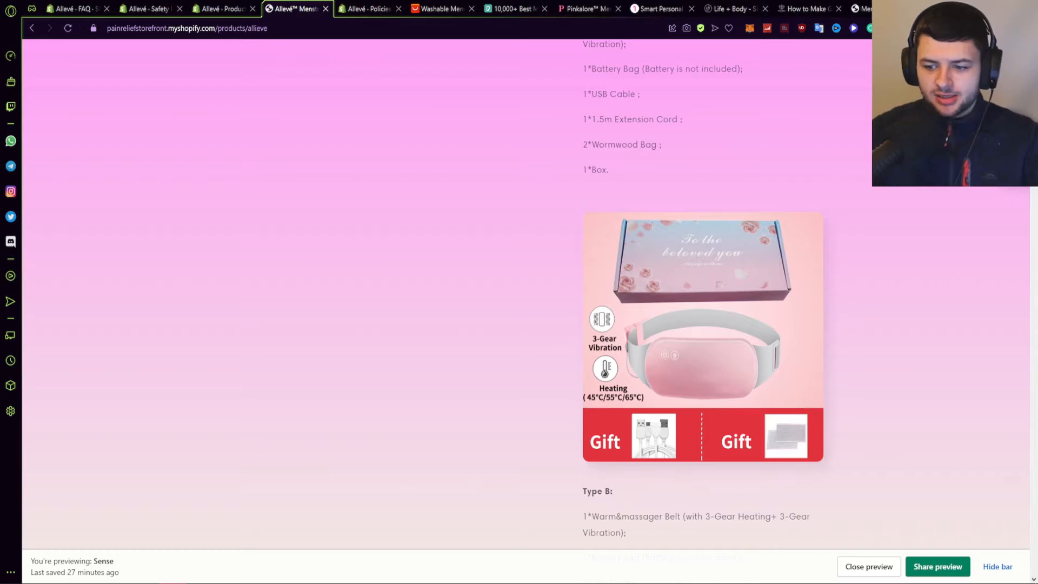
Step: In the product description, put "Fully Washable" and "Thin and Soft COmfortable Design" on separate lines without trailing commas
{"action": "key", "text": "ctrl+shift+Tab"}
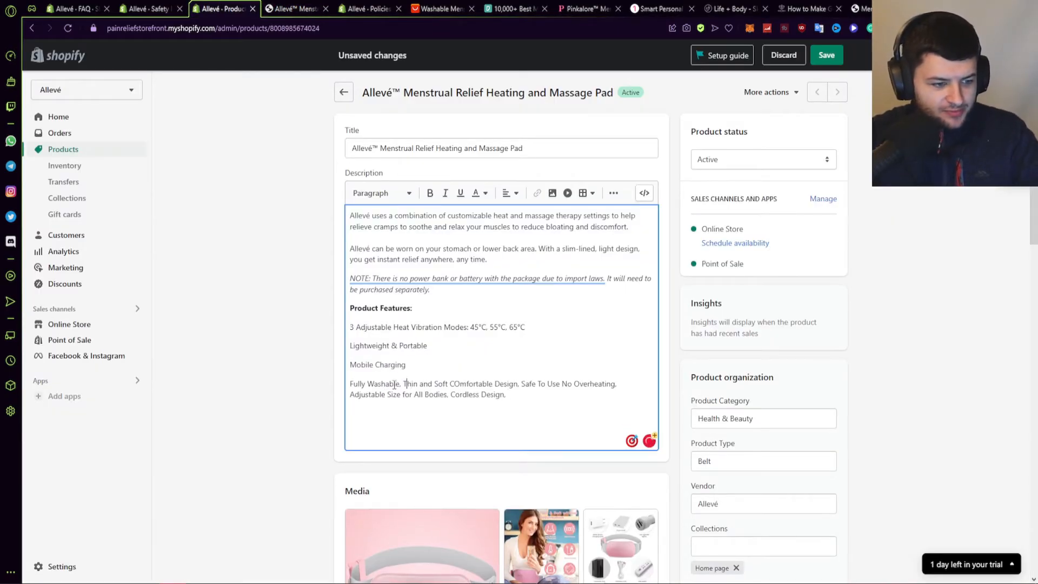
{"action": "left_click", "coordinate": [402, 385]}
{"action": "key", "text": "BackSpace"}
{"action": "key", "text": "BackSpace"}
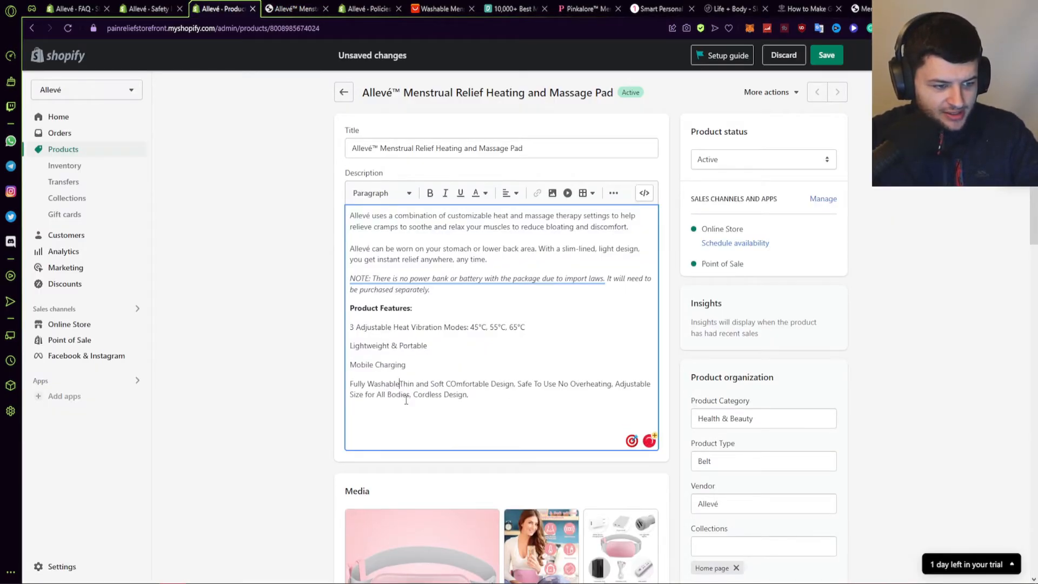
{"action": "key", "text": "Return"}
{"action": "left_click", "coordinate": [466, 400]}
{"action": "key", "text": "BackSpace"}
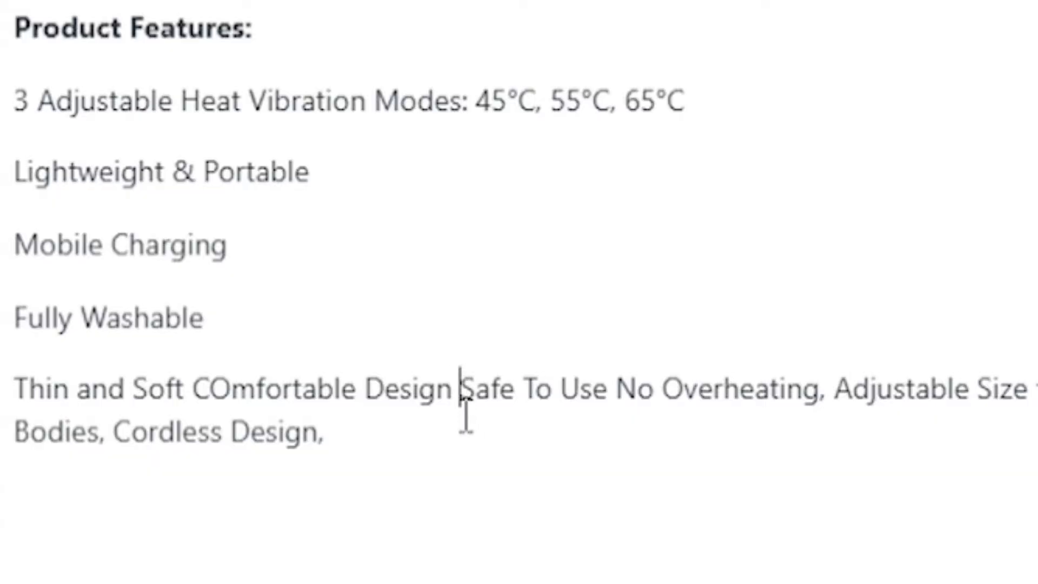
{"action": "key", "text": "Return"}
Step: Put "Safe To Use No Overheating", "Adjustable Size for All Bodies" and "Cordless Design" on separate lines of the feature list
{"action": "left_click", "coordinate": [387, 464]}
{"action": "key", "text": "BackSpace"}
{"action": "key", "text": "BackSpace"}
{"action": "key", "text": "Return"}
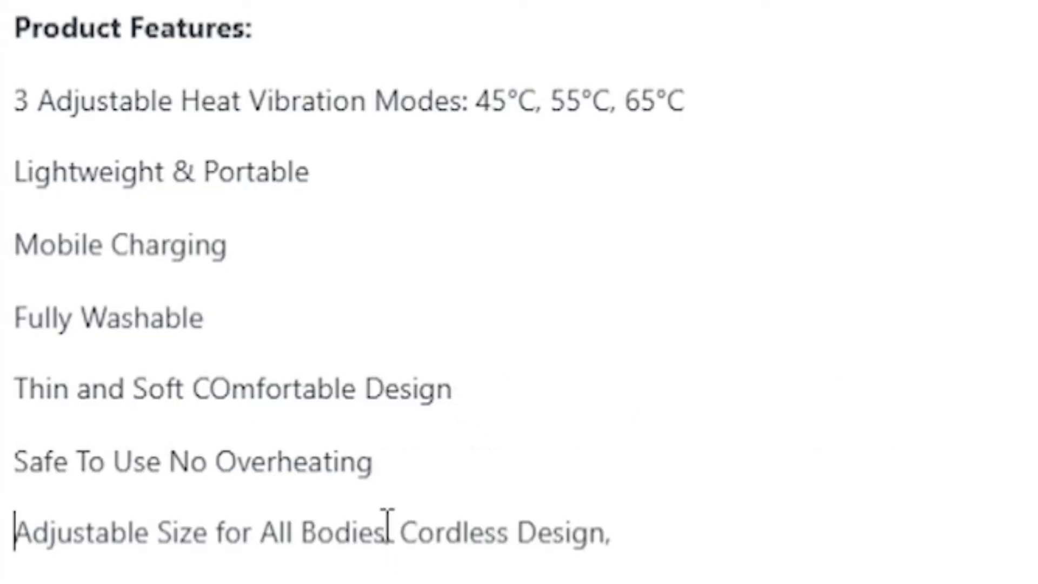
{"action": "left_click", "coordinate": [400, 528]}
{"action": "key", "text": "BackSpace"}
{"action": "key", "text": "BackSpace"}
{"action": "key", "text": "Return"}
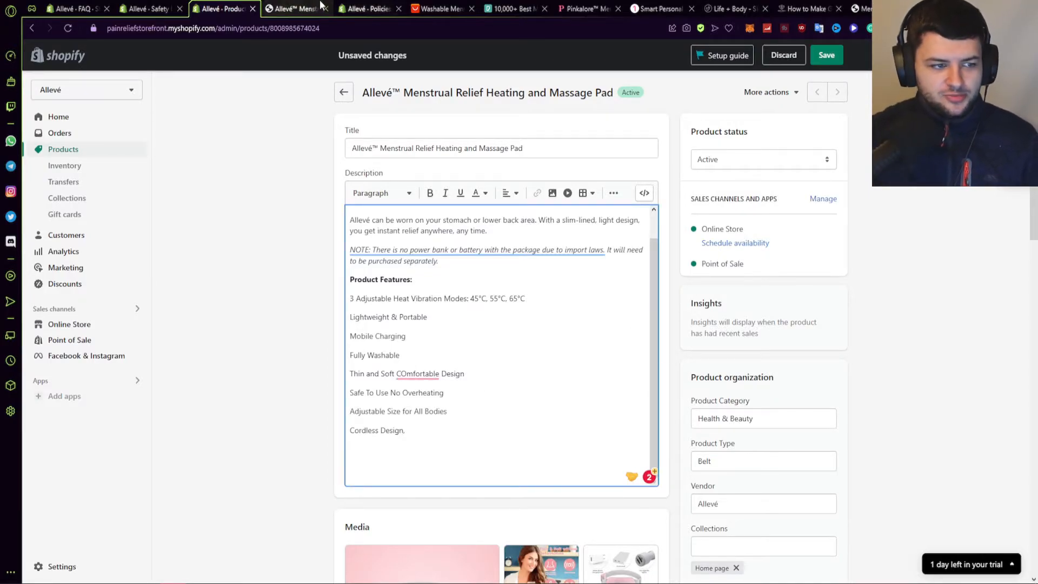
Step: Copy the check mark emoji from emojiguide.com and insert it before the "3 Adjustable Heat Vibration Modes" line
{"action": "key", "text": "ctrl+shift+t"}
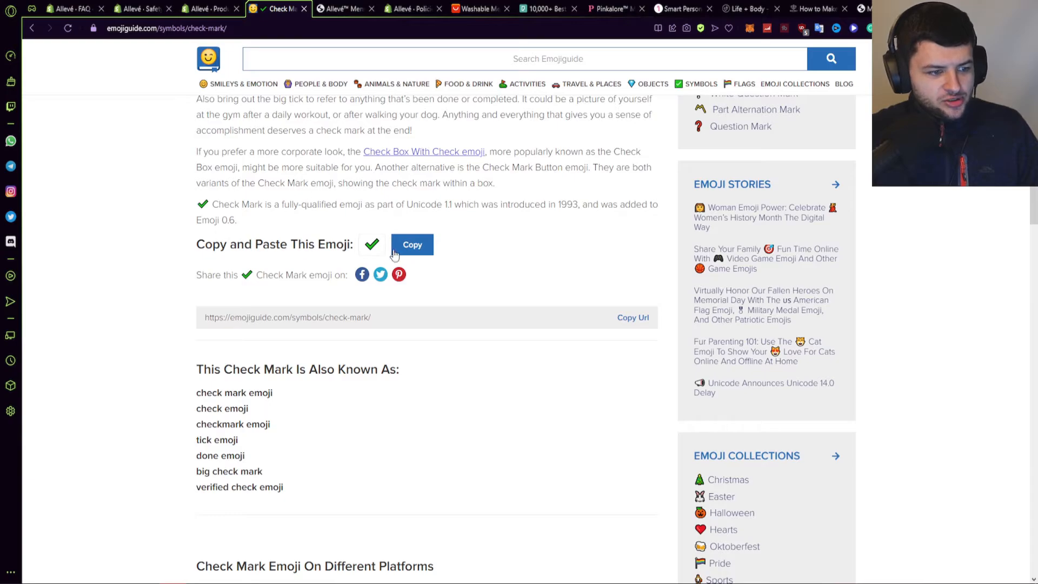
{"action": "key", "text": "ctrl+shift+Tab"}
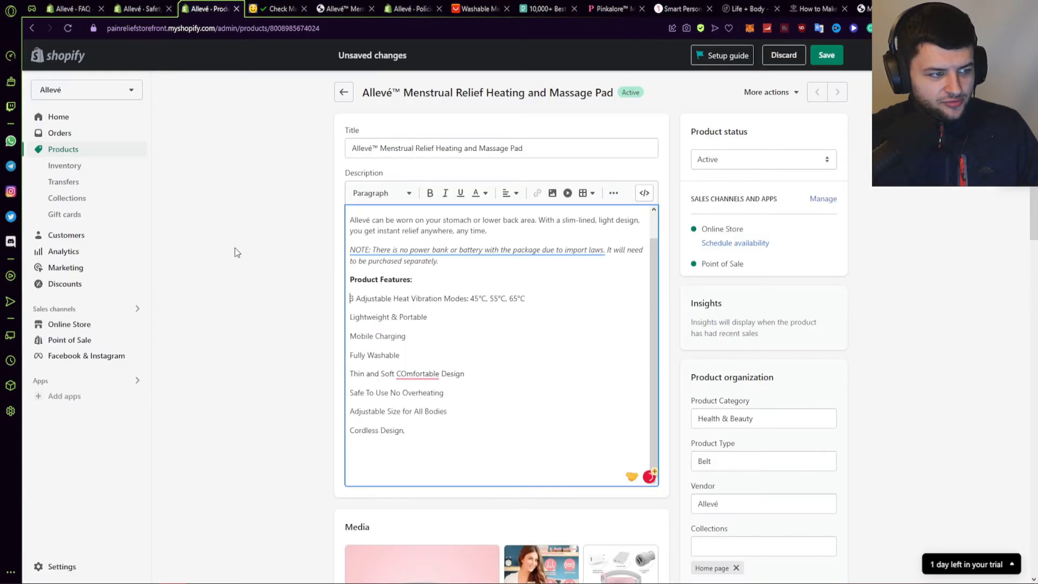
{"action": "type", "text": "✔️"}
{"action": "left_click", "coordinate": [303, 8]}
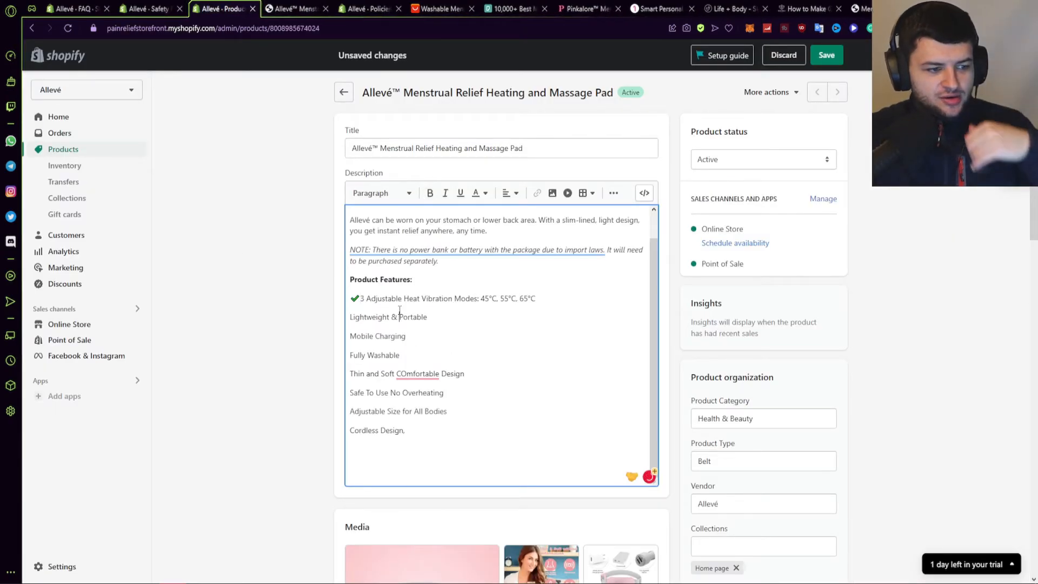
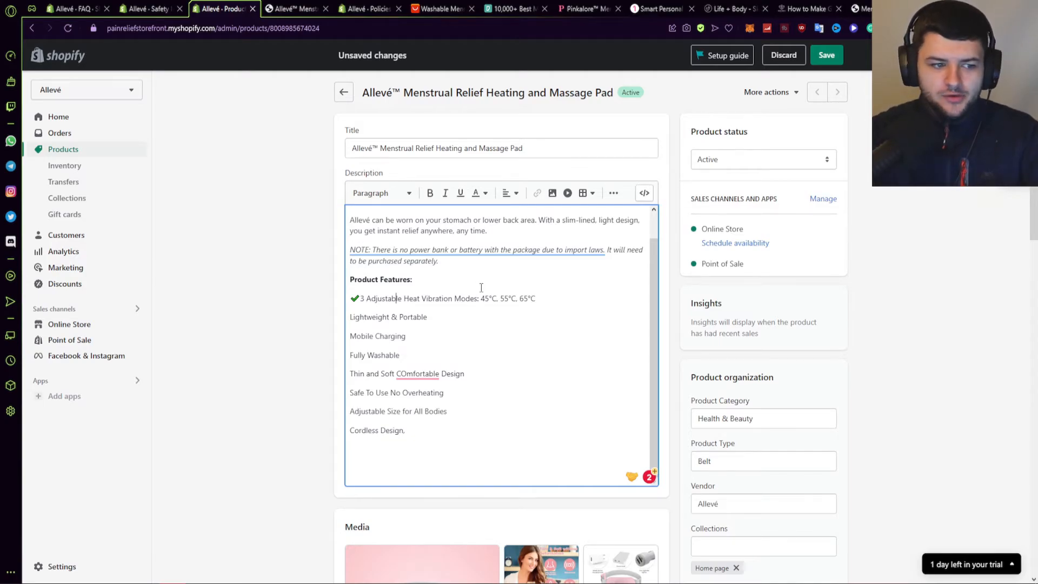
{"action": "left_click_drag", "start_coordinate": [487, 231], "coordinate": [359, 220]}
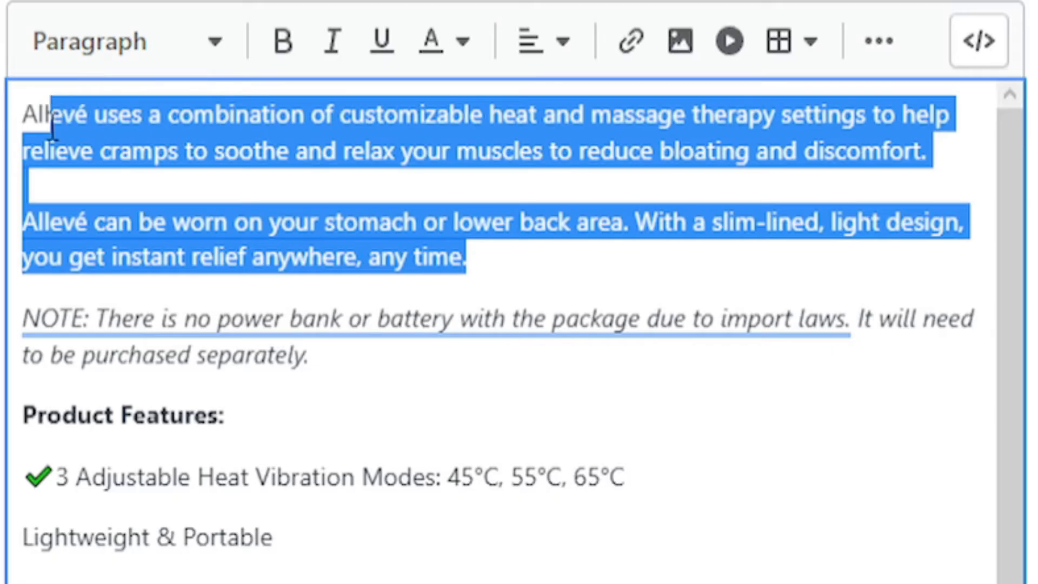
{"action": "left_click_drag", "start_coordinate": [52, 127], "coordinate": [22, 116]}
{"action": "left_click", "coordinate": [226, 141]}
{"action": "left_click", "coordinate": [266, 535]}
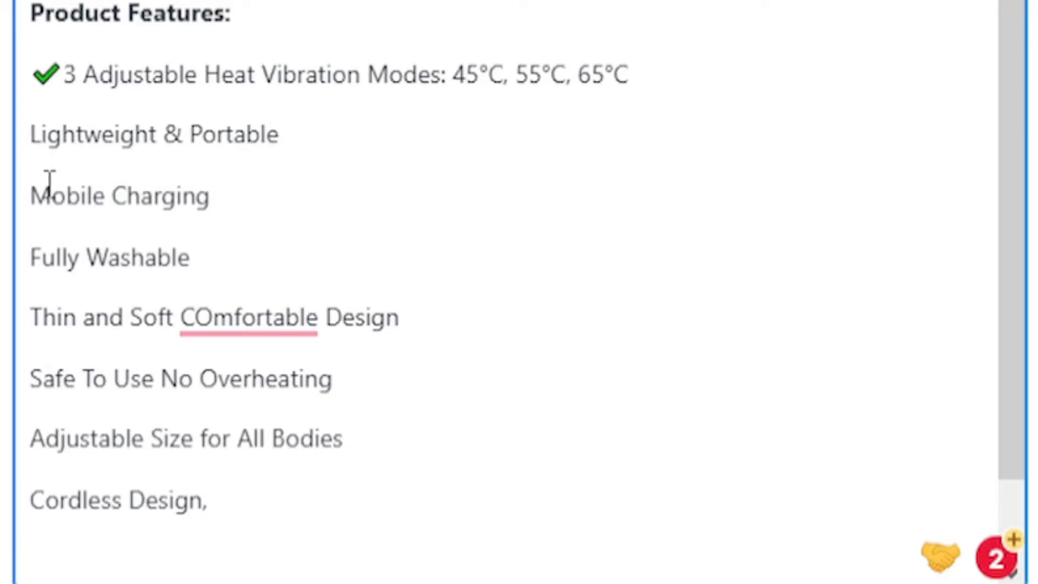
Step: Copy the check mark emoji in front of the "Lightweight & Portable", "Mobile Charging" and "Fully Washable" lines
{"action": "left_click_drag", "start_coordinate": [55, 78], "coordinate": [42, 76]}
{"action": "key", "text": "ctrl+c"}
{"action": "left_click", "coordinate": [53, 71]}
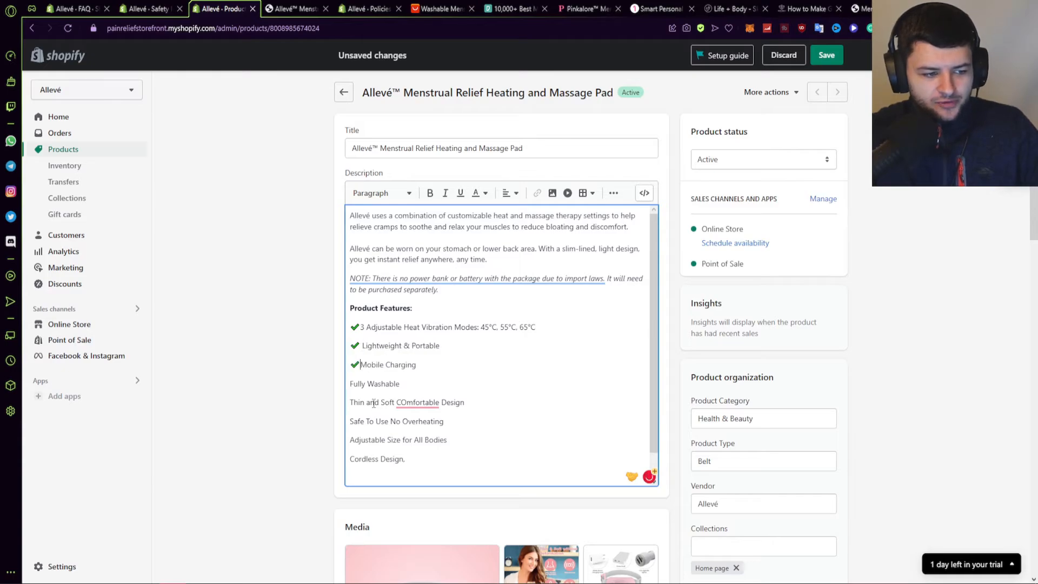
{"action": "left_click", "coordinate": [352, 385]}
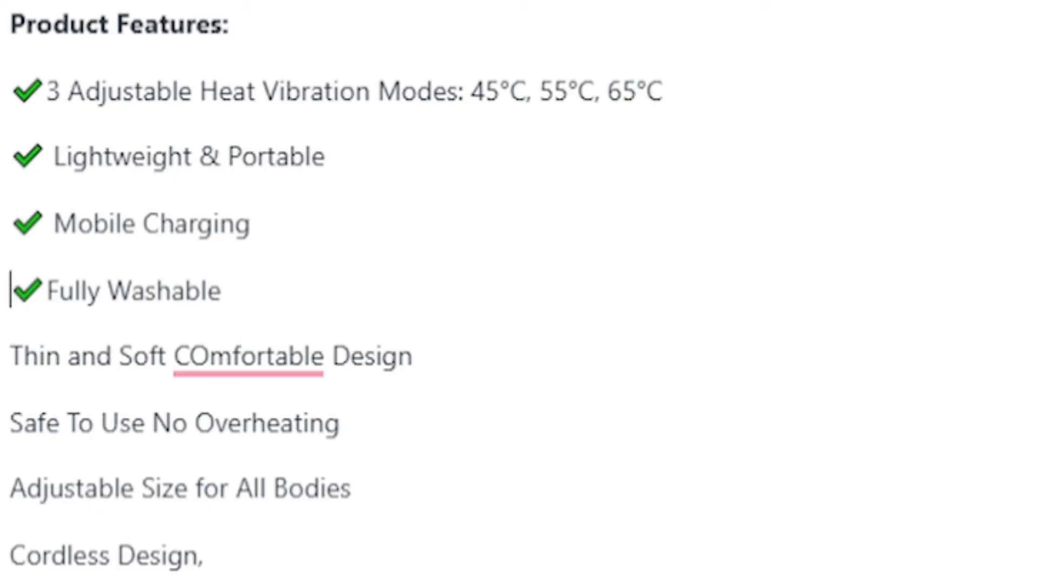
Step: Add the check mark emoji before the last four features, from "Thin and Soft COmfortable Design" to "Cordless Design"
{"action": "left_click", "coordinate": [3, 90]}
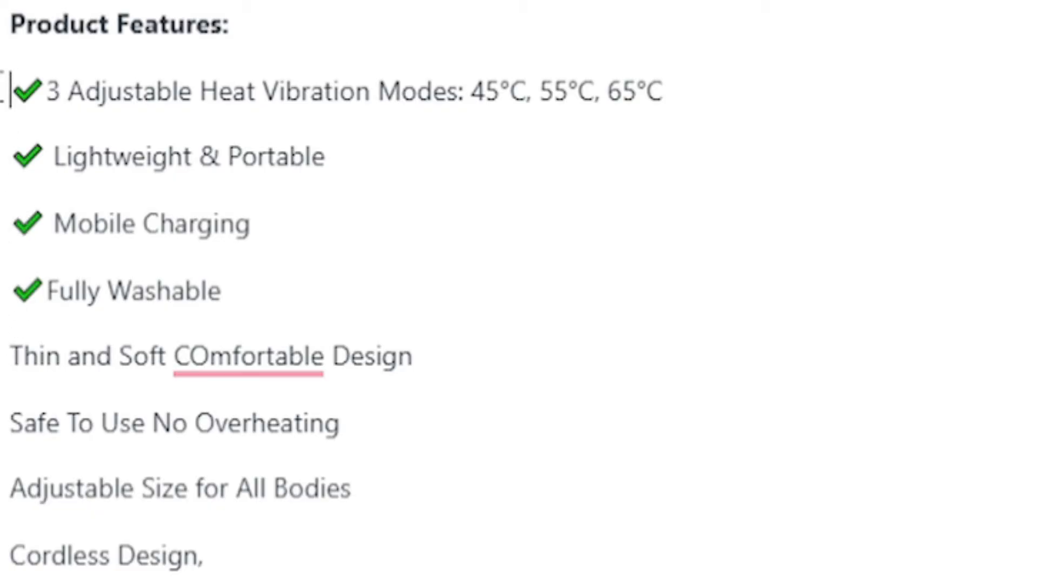
{"action": "left_click", "coordinate": [17, 219]}
{"action": "key", "text": "BackSpace"}
{"action": "key", "text": "Return"}
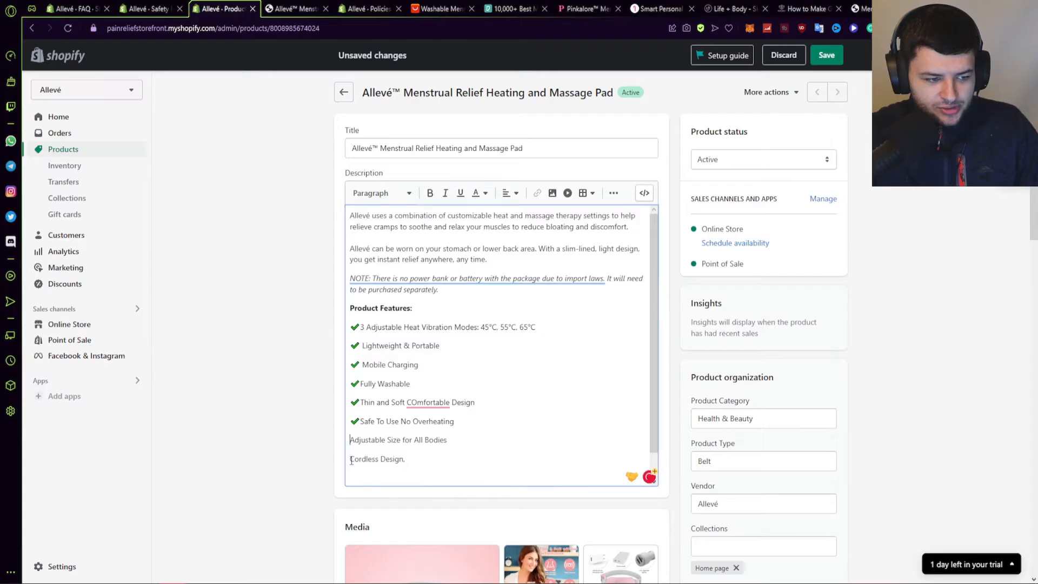
{"action": "key", "text": "ctrl+v"}
{"action": "left_click", "coordinate": [352, 461]}
{"action": "key", "text": "ctrl+v"}
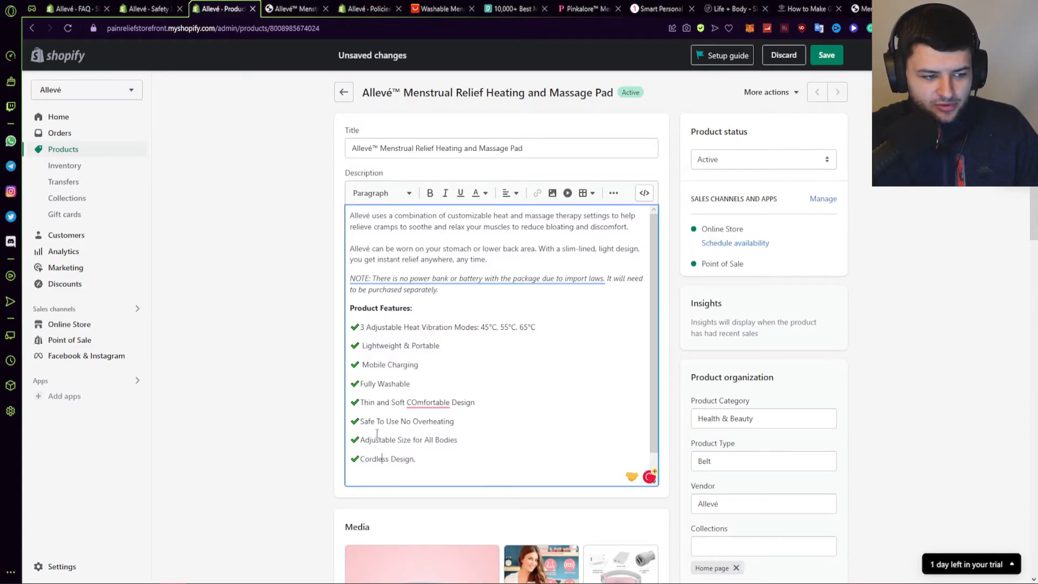
Step: Remove the empty lines at the end of the product description and save the product
{"action": "scroll", "coordinate": [494, 434], "scroll_direction": "down", "scroll_amount": 5}
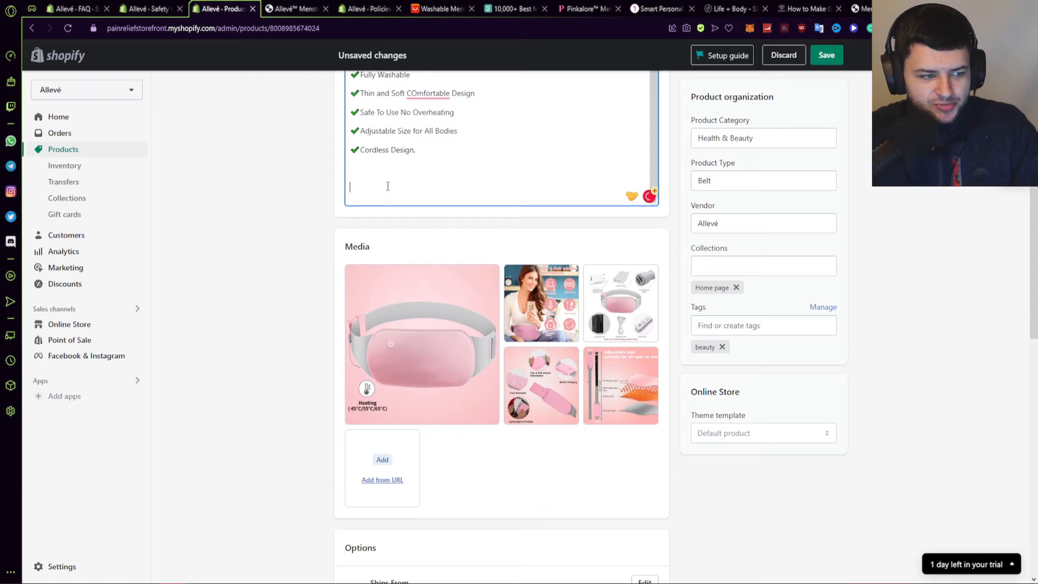
{"action": "key", "text": "BackSpace"}
{"action": "scroll", "coordinate": [385, 190], "scroll_direction": "up", "scroll_amount": 5}
{"action": "key", "text": "BackSpace"}
{"action": "scroll", "coordinate": [811, 308], "scroll_direction": "down", "scroll_amount": 8}
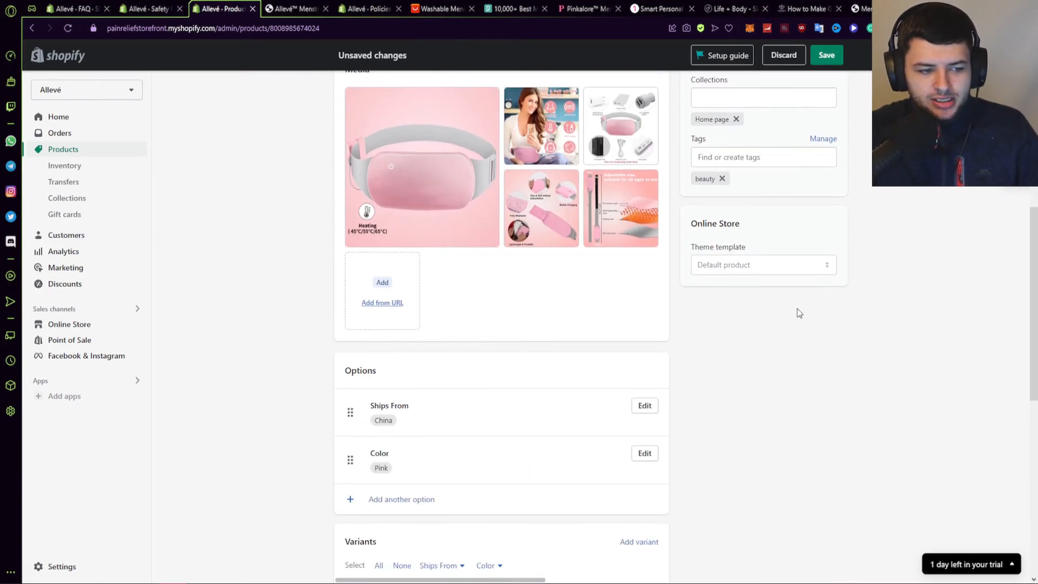
{"action": "scroll", "coordinate": [819, 372], "scroll_direction": "down", "scroll_amount": 3}
{"action": "scroll", "coordinate": [789, 402], "scroll_direction": "up", "scroll_amount": 10}
{"action": "left_click", "coordinate": [825, 56]}
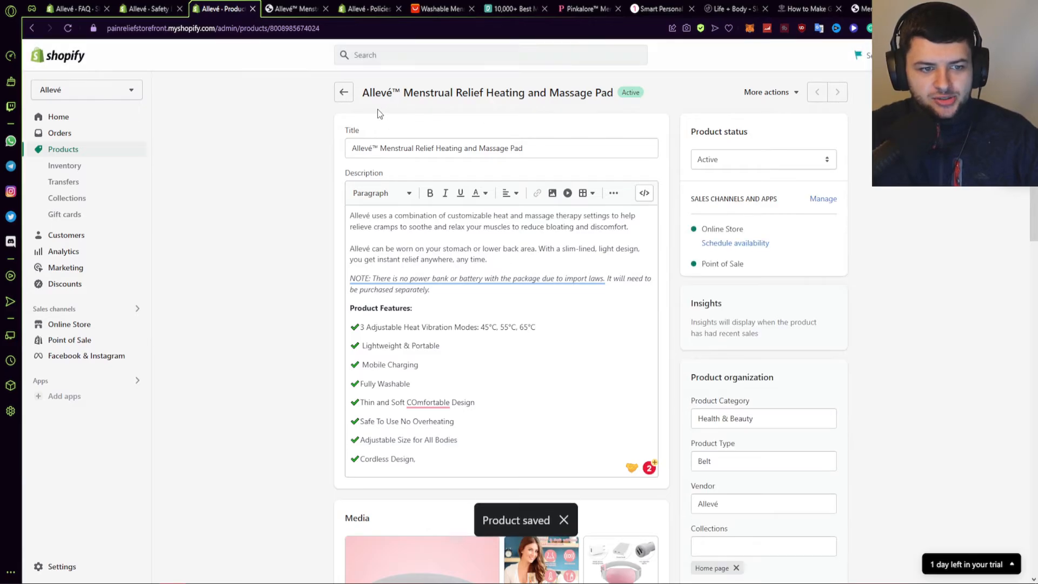
Step: Review the product's storefront page, checking its photos and description against the saved edits
{"action": "left_click", "coordinate": [296, 8]}
{"action": "scroll", "coordinate": [170, 174], "scroll_direction": "up", "scroll_amount": 10}
{"action": "scroll", "coordinate": [560, 308], "scroll_direction": "down", "scroll_amount": 15}
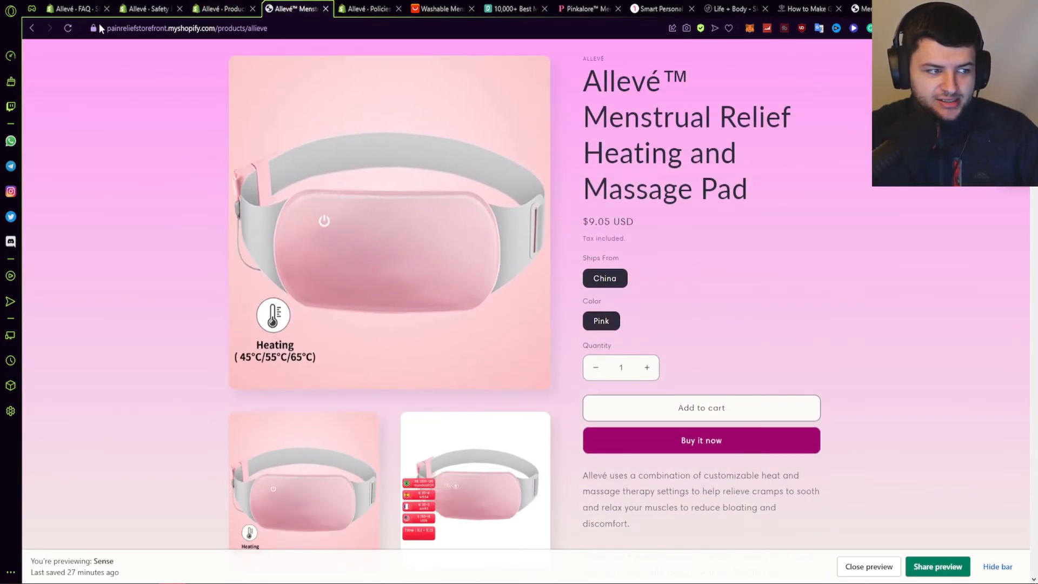
{"action": "scroll", "coordinate": [560, 308], "scroll_direction": "down", "scroll_amount": 20}
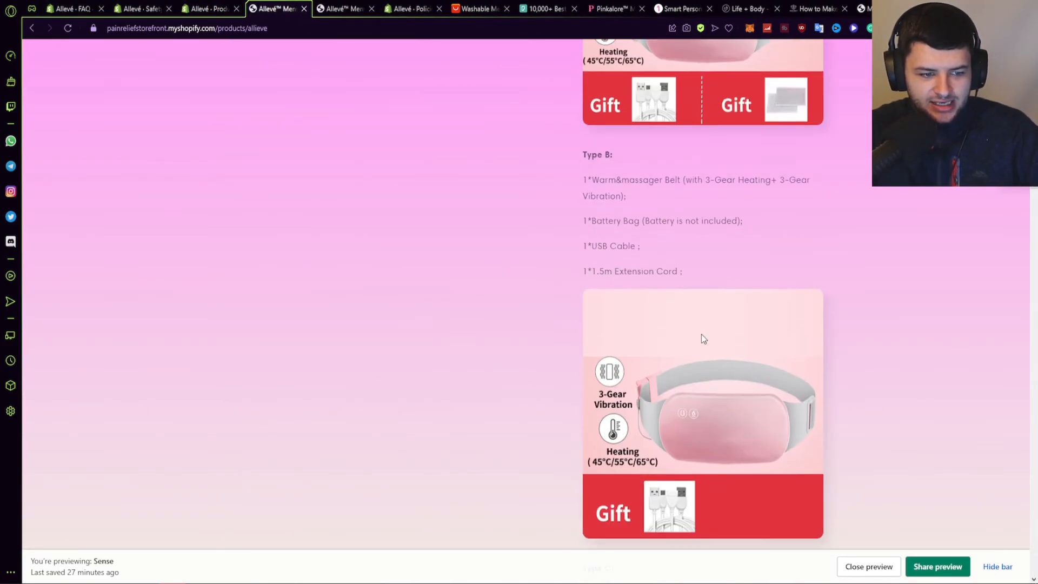
{"action": "scroll", "coordinate": [717, 484], "scroll_direction": "down", "scroll_amount": 5}
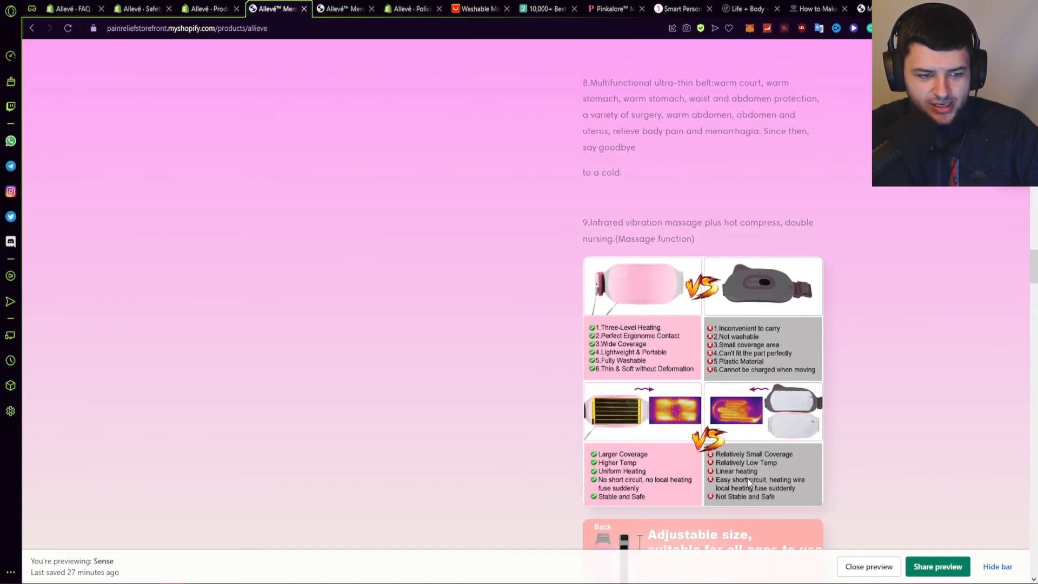
{"action": "scroll", "coordinate": [746, 478], "scroll_direction": "up", "scroll_amount": 20}
{"action": "scroll", "coordinate": [528, 235], "scroll_direction": "down", "scroll_amount": 2}
{"action": "scroll", "coordinate": [455, 231], "scroll_direction": "down", "scroll_amount": 10}
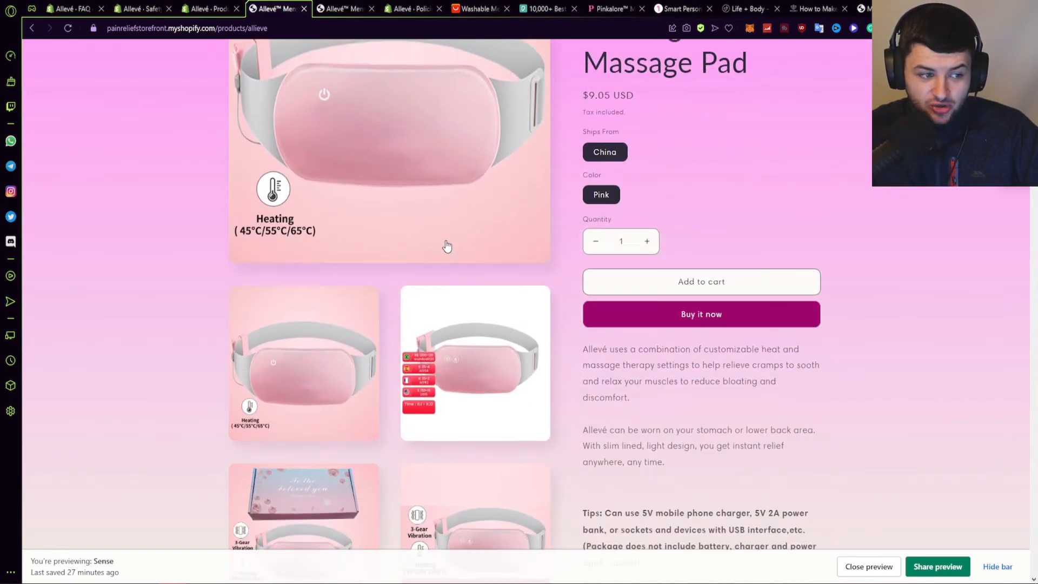
Step: Examine the older product page version's photo gallery and supplier notes from end to end
{"action": "scroll", "coordinate": [431, 343], "scroll_direction": "down", "scroll_amount": 3}
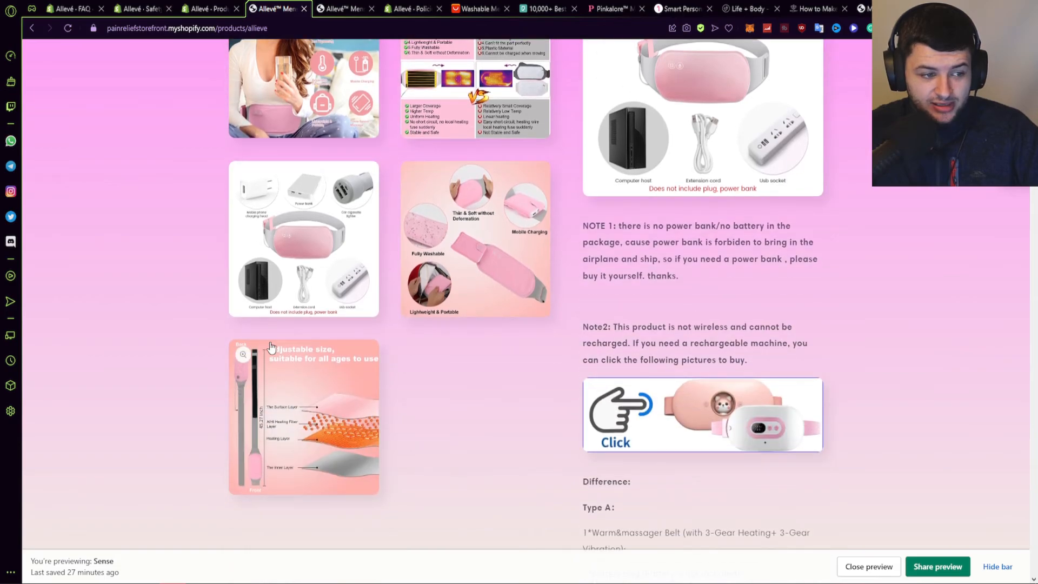
{"action": "scroll", "coordinate": [345, 344], "scroll_direction": "up", "scroll_amount": 15}
{"action": "scroll", "coordinate": [334, 403], "scroll_direction": "up", "scroll_amount": 5}
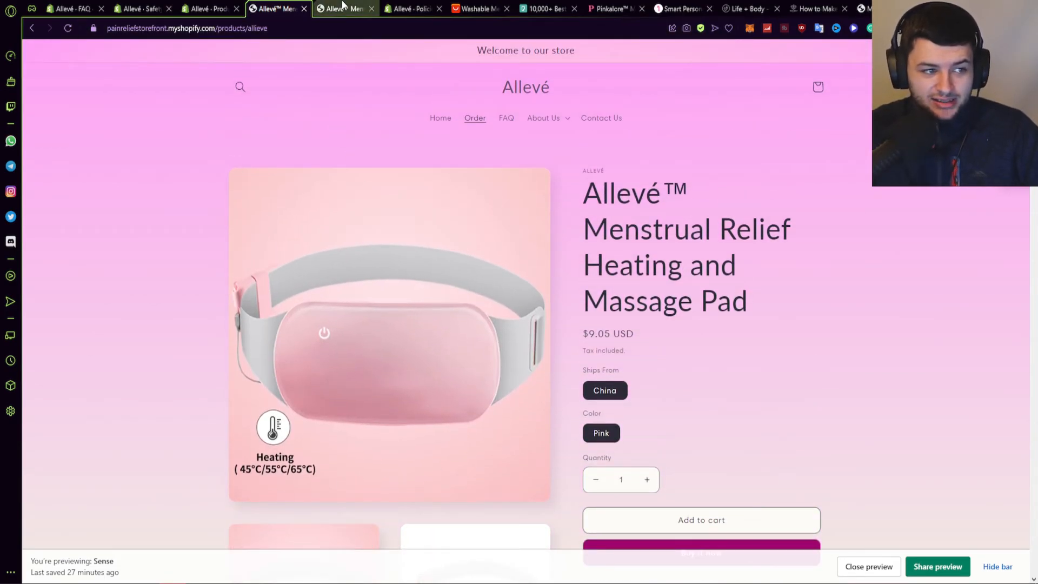
Step: Review the updated product page's photos, rewritten description, power bank note and check-marked feature list against the older version
{"action": "left_click", "coordinate": [342, 6]}
{"action": "scroll", "coordinate": [366, 245], "scroll_direction": "down", "scroll_amount": 8}
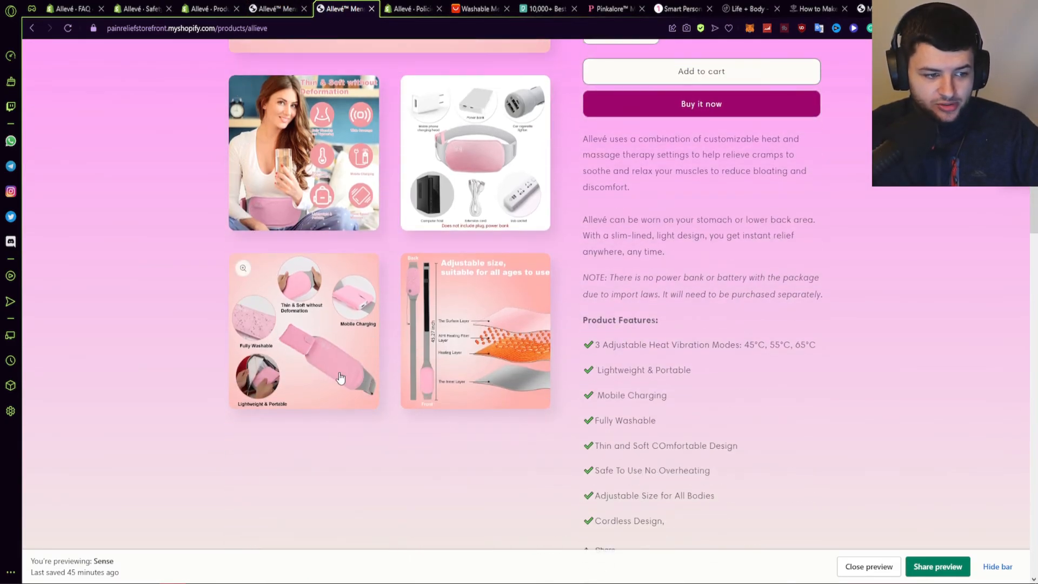
{"action": "scroll", "coordinate": [591, 244], "scroll_direction": "down", "scroll_amount": 5}
{"action": "scroll", "coordinate": [615, 360], "scroll_direction": "up", "scroll_amount": 4}
{"action": "scroll", "coordinate": [617, 360], "scroll_direction": "up", "scroll_amount": 8}
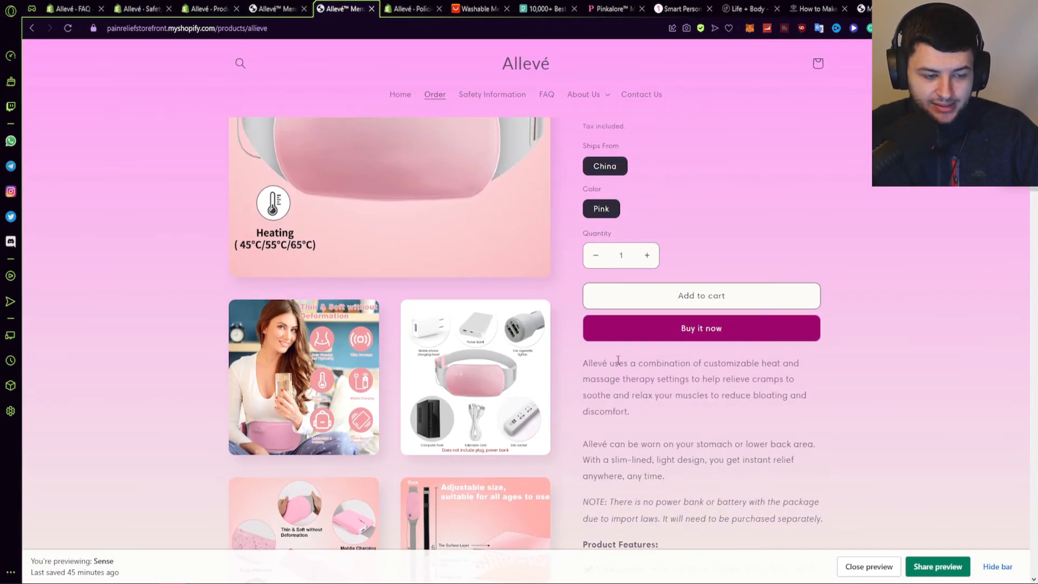
{"action": "scroll", "coordinate": [631, 269], "scroll_direction": "down", "scroll_amount": 6}
{"action": "scroll", "coordinate": [630, 268], "scroll_direction": "down", "scroll_amount": 2}
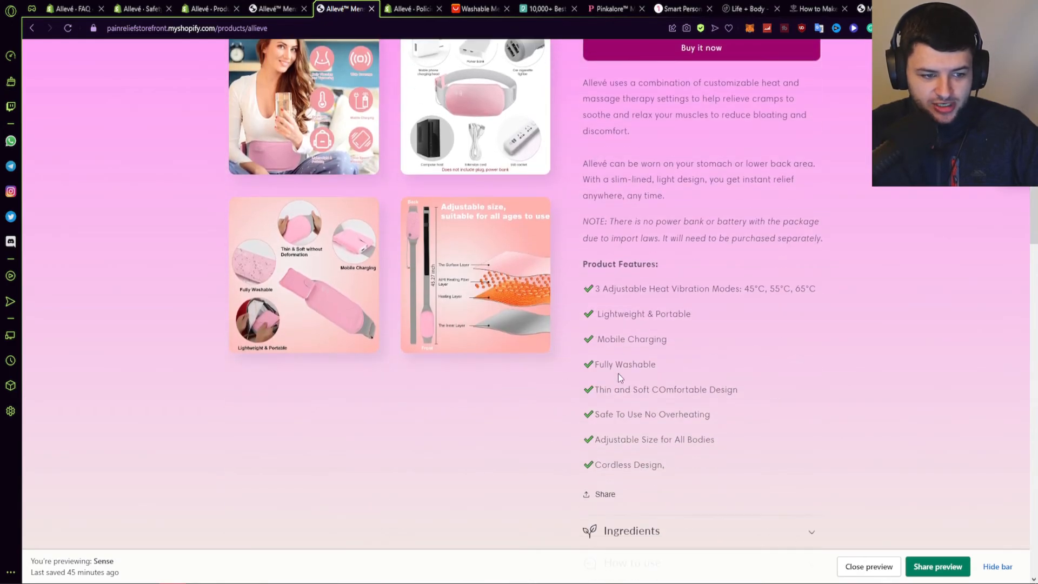
{"action": "scroll", "coordinate": [635, 287], "scroll_direction": "up", "scroll_amount": 3}
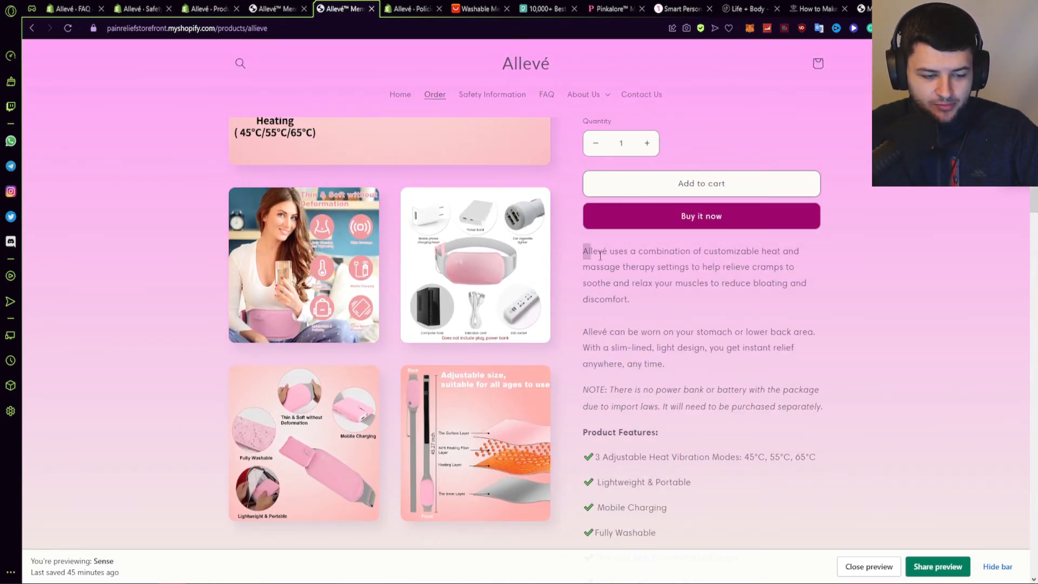
{"action": "left_click_drag", "start_coordinate": [600, 256], "coordinate": [761, 412]}
{"action": "left_click", "coordinate": [781, 424]}
{"action": "scroll", "coordinate": [757, 386], "scroll_direction": "down", "scroll_amount": 9}
Step: Expand the Ingredients, How to use, Shipping and Return policy sections on the product page to check their content
{"action": "left_click", "coordinate": [639, 207]}
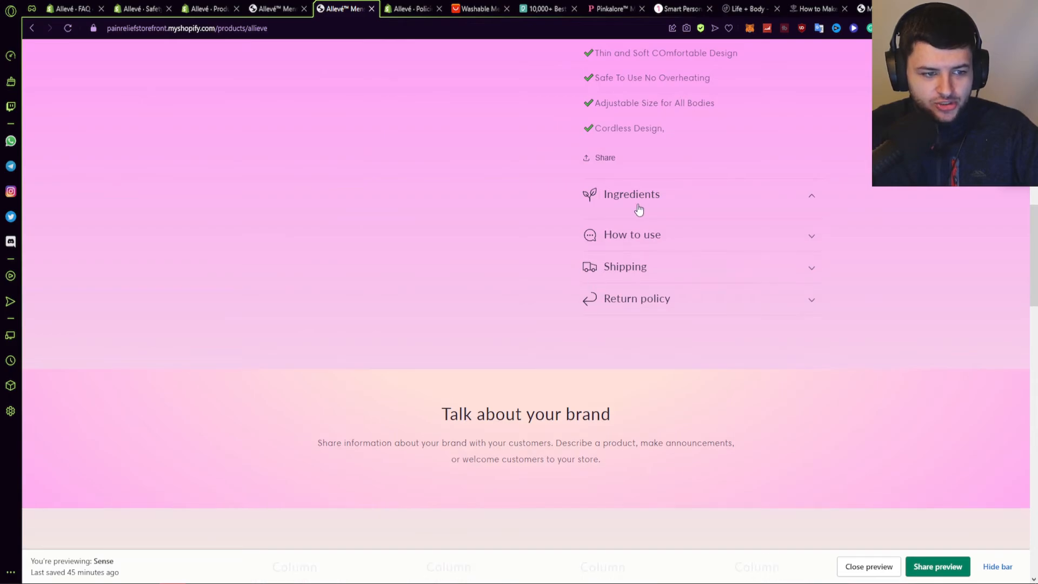
{"action": "left_click", "coordinate": [639, 208]}
{"action": "left_click", "coordinate": [629, 231]}
{"action": "left_click", "coordinate": [629, 231]}
{"action": "left_click", "coordinate": [638, 204]}
{"action": "left_click", "coordinate": [637, 235]}
{"action": "left_click", "coordinate": [629, 276]}
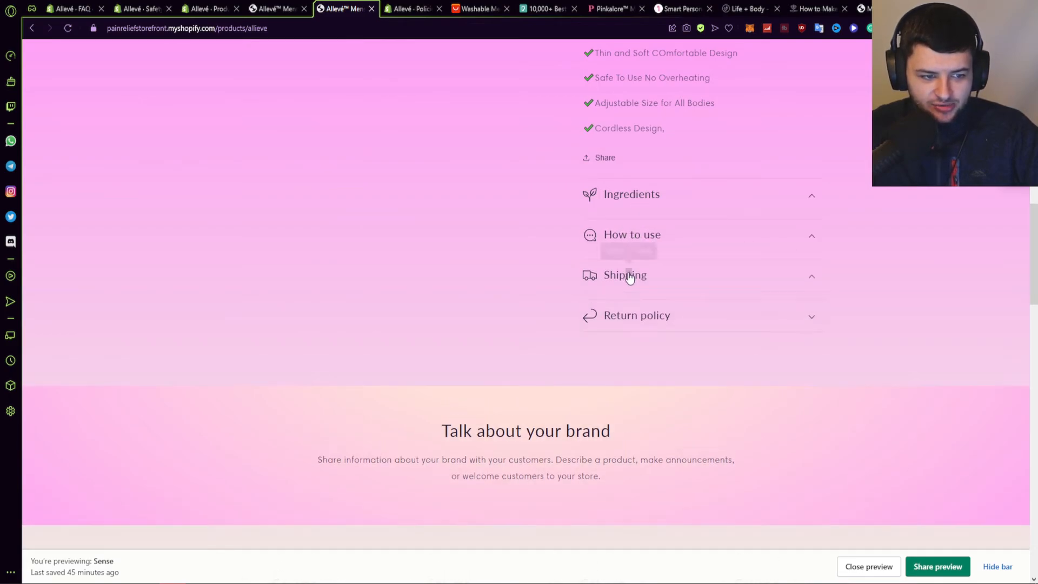
{"action": "left_click", "coordinate": [641, 318]}
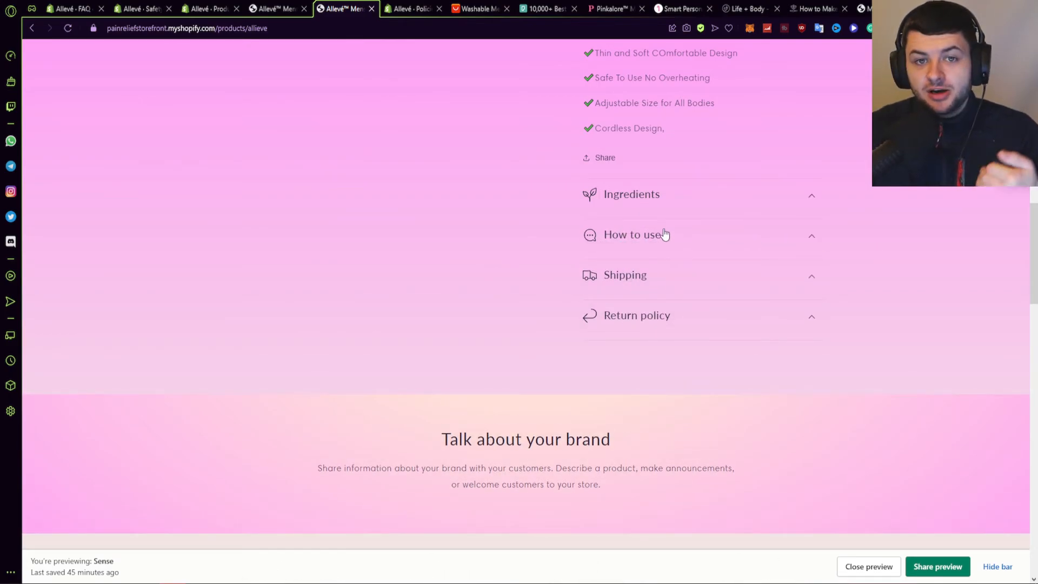
Step: Examine the remaining template sections on the product page: the brand text, columns, image with text and video
{"action": "scroll", "coordinate": [666, 237], "scroll_direction": "up", "scroll_amount": 2}
{"action": "scroll", "coordinate": [630, 222], "scroll_direction": "down", "scroll_amount": 4}
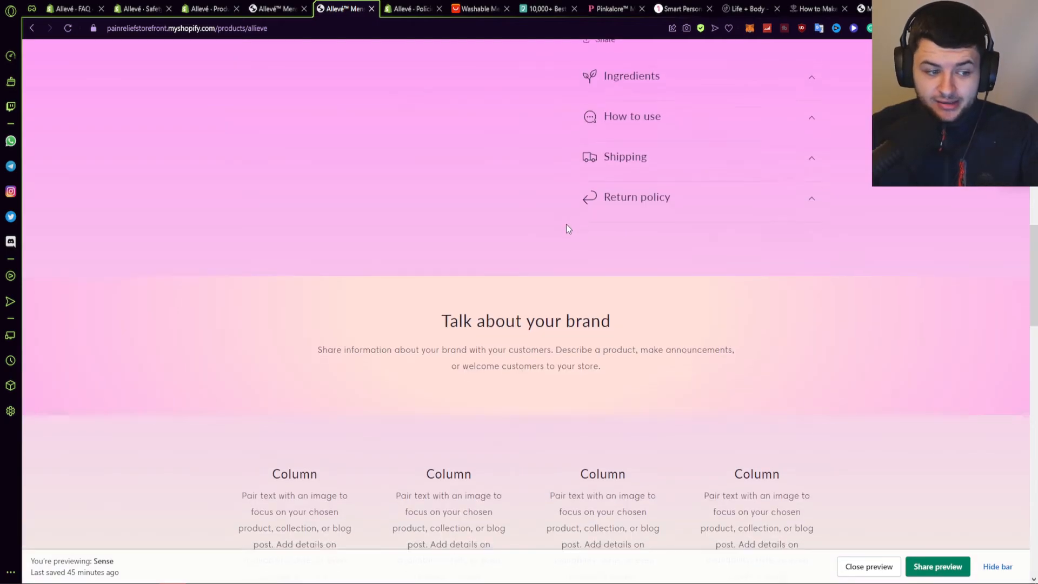
{"action": "scroll", "coordinate": [562, 233], "scroll_direction": "down", "scroll_amount": 6}
{"action": "scroll", "coordinate": [293, 200], "scroll_direction": "down", "scroll_amount": 15}
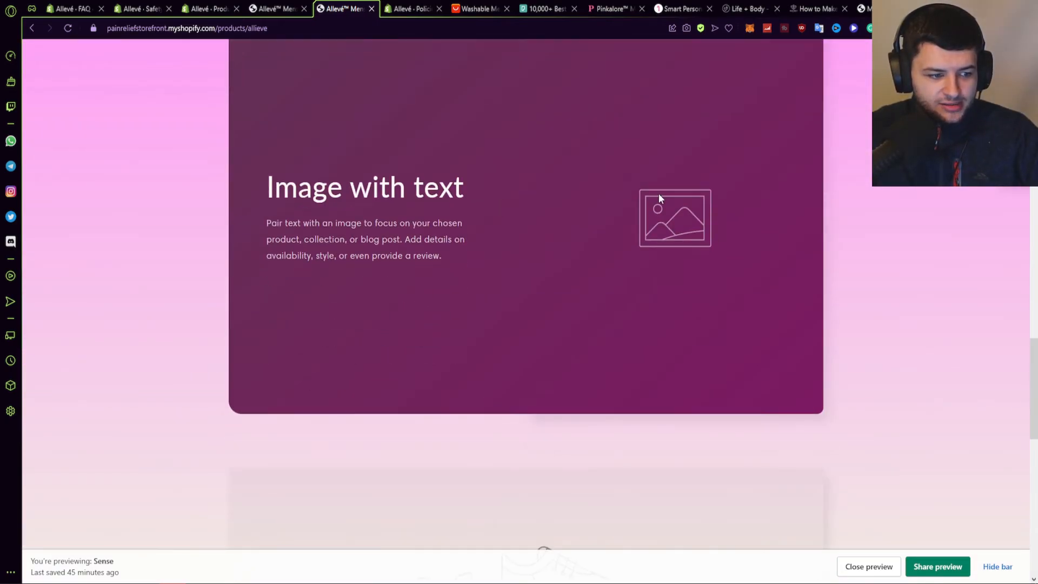
{"action": "scroll", "coordinate": [606, 291], "scroll_direction": "up", "scroll_amount": 5}
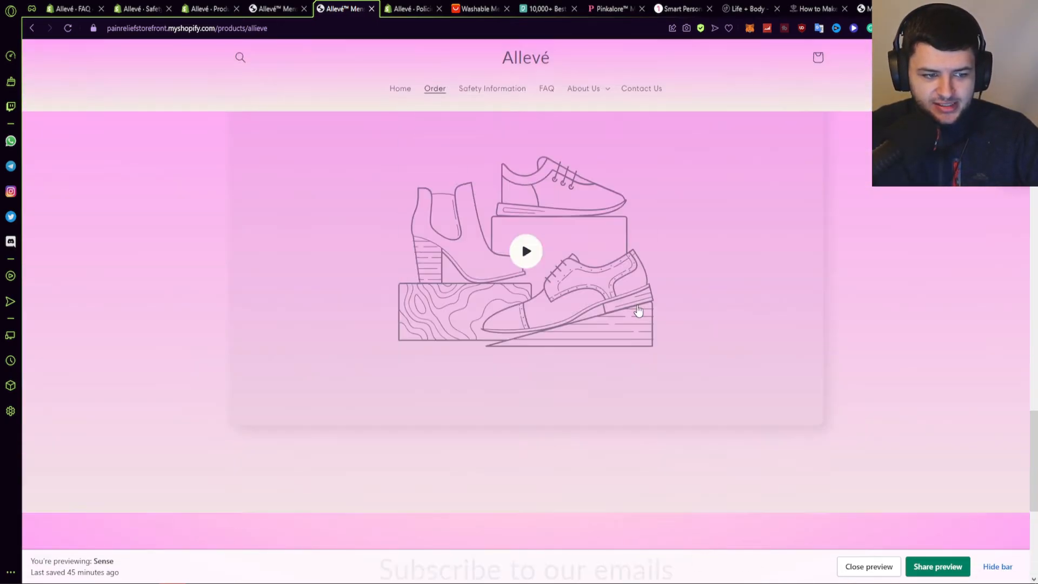
{"action": "scroll", "coordinate": [486, 216], "scroll_direction": "down", "scroll_amount": 5}
{"action": "scroll", "coordinate": [486, 292], "scroll_direction": "up", "scroll_amount": 1}
{"action": "scroll", "coordinate": [486, 292], "scroll_direction": "up", "scroll_amount": 7}
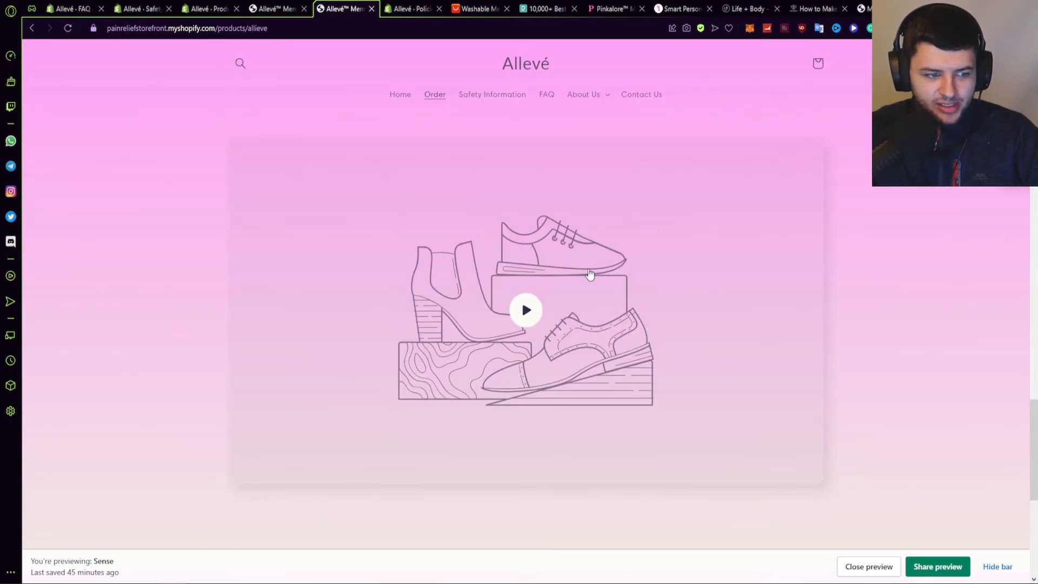
{"action": "left_click", "coordinate": [499, 312]}
{"action": "scroll", "coordinate": [670, 340], "scroll_direction": "up", "scroll_amount": 3}
{"action": "scroll", "coordinate": [594, 331], "scroll_direction": "down", "scroll_amount": 1}
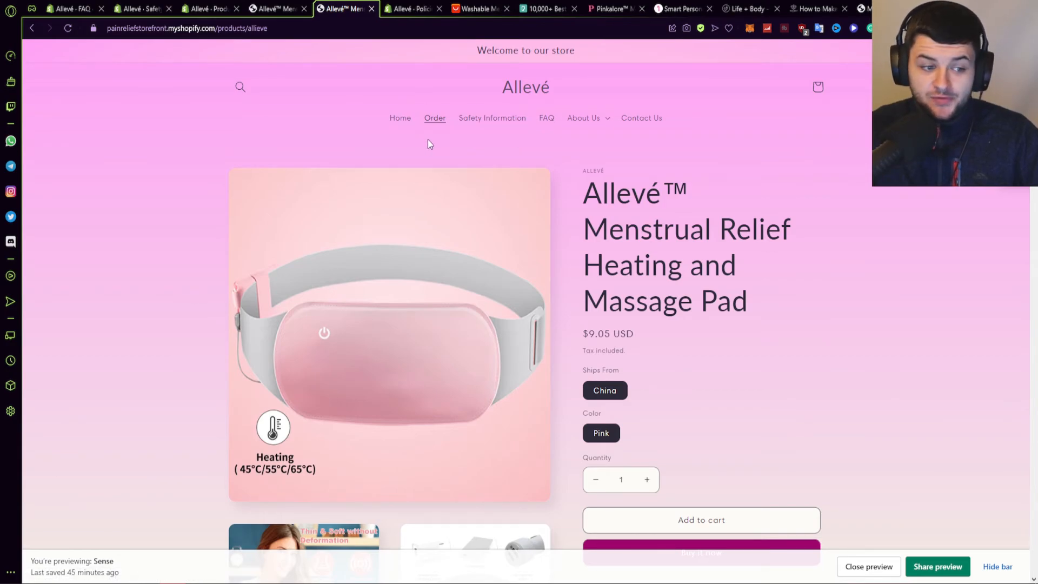
Step: Check the price displayed below the product title
{"action": "scroll", "coordinate": [432, 151], "scroll_direction": "down", "scroll_amount": 2}
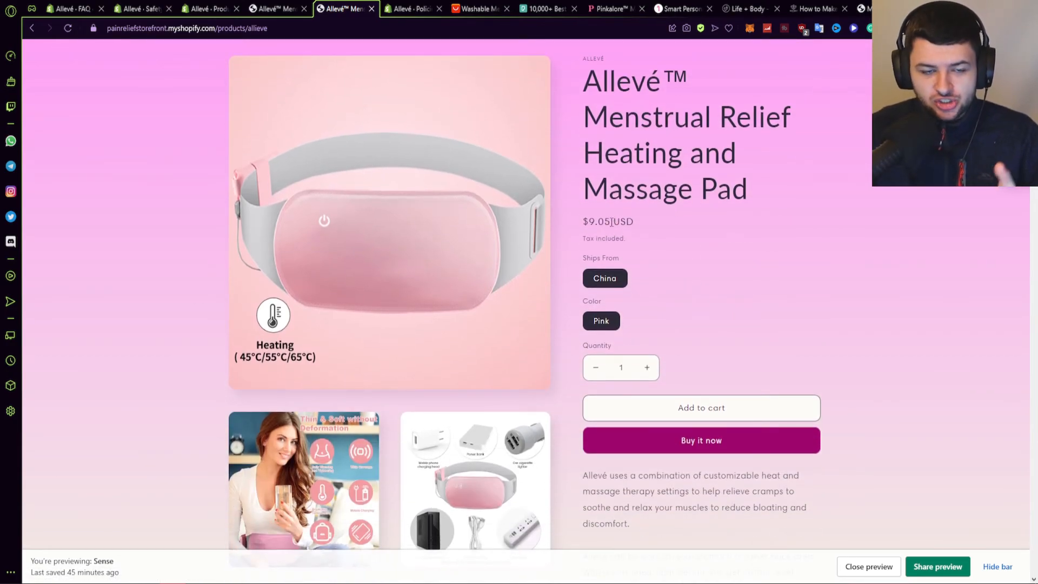
{"action": "left_click_drag", "start_coordinate": [611, 222], "coordinate": [631, 221]}
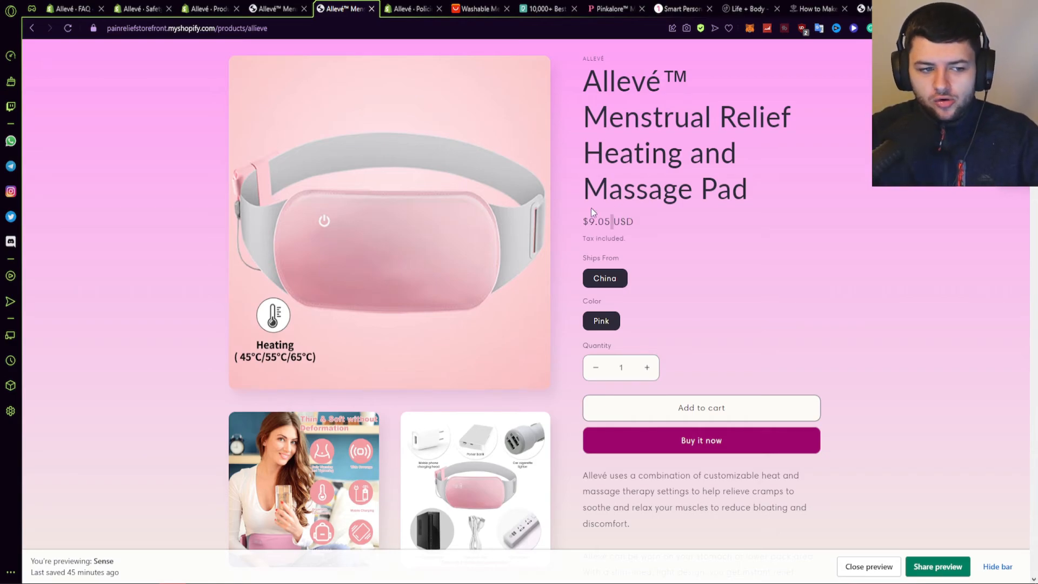
{"action": "left_click_drag", "start_coordinate": [583, 223], "coordinate": [626, 222]}
{"action": "left_click", "coordinate": [602, 197]}
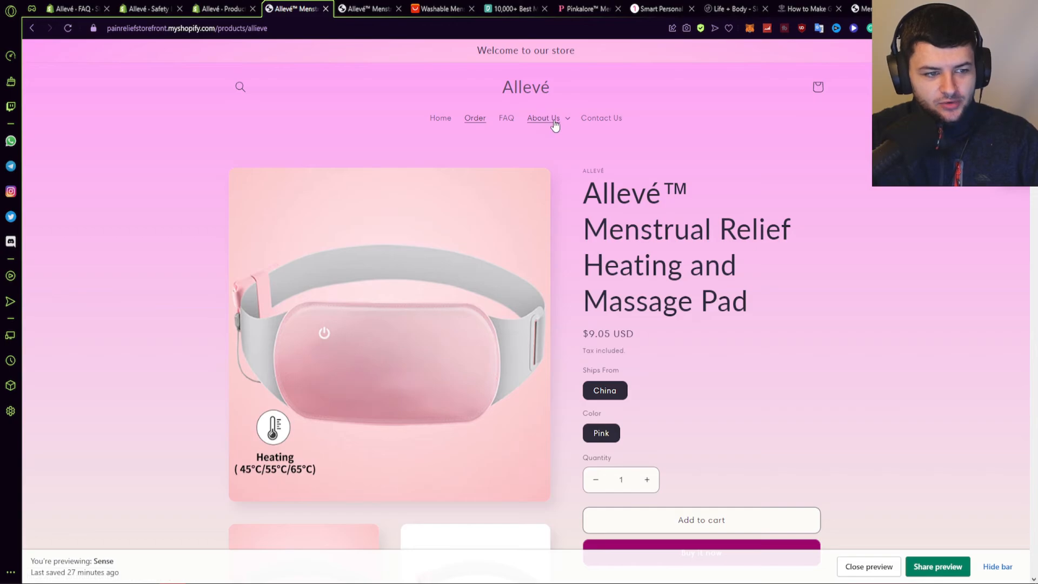
Step: Go to the store's Home page, open Safety Information and review its safety tips, usage restrictions and instructions
{"action": "left_click", "coordinate": [438, 118]}
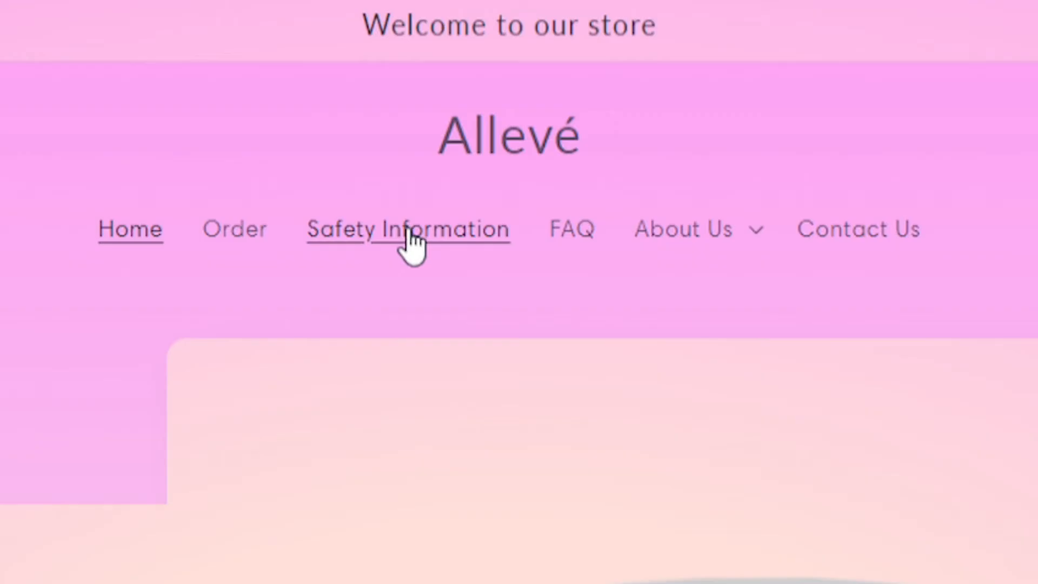
{"action": "left_click", "coordinate": [366, 241]}
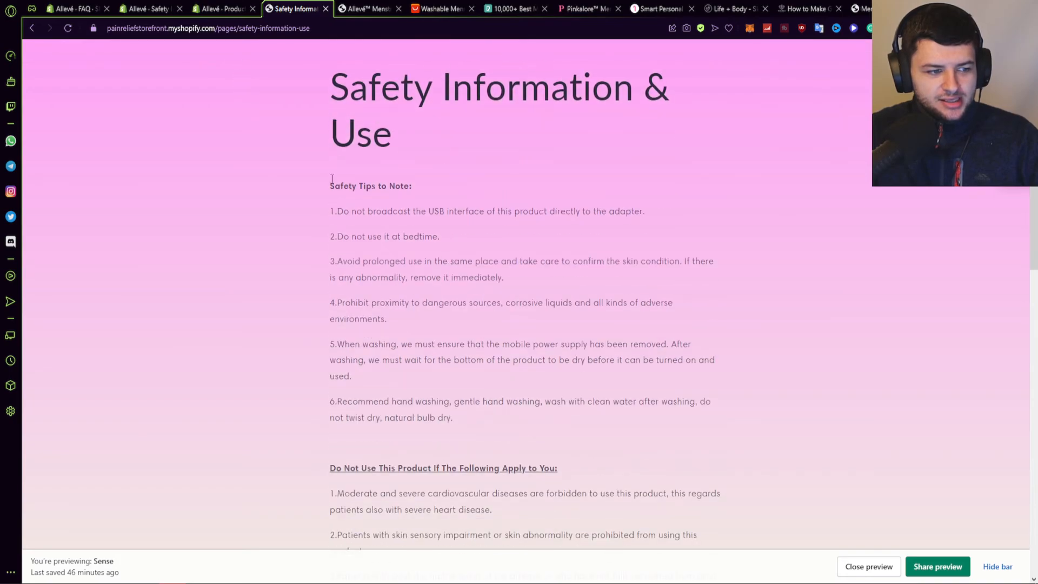
{"action": "scroll", "coordinate": [369, 237], "scroll_direction": "down", "scroll_amount": 4}
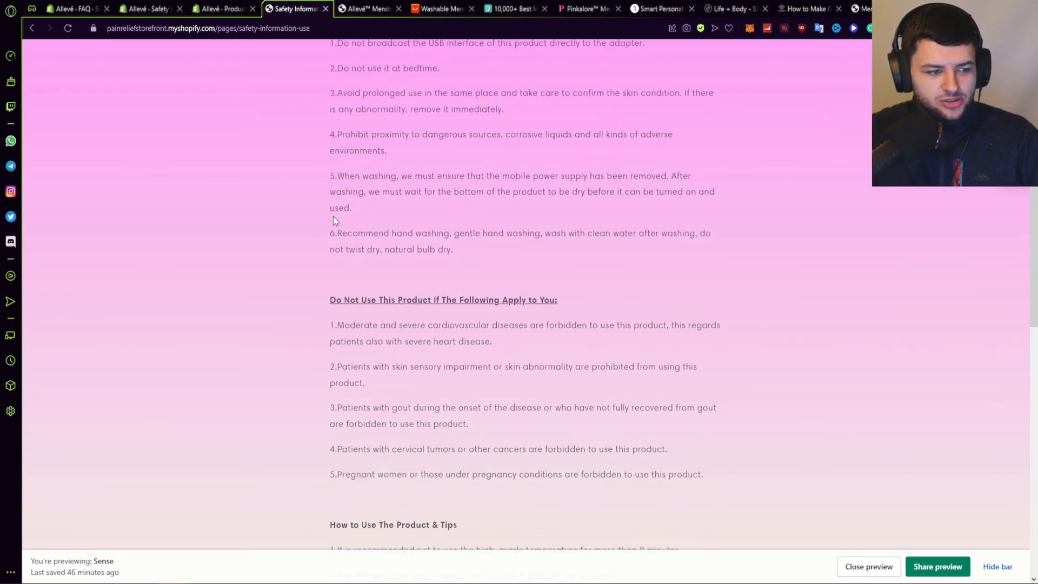
{"action": "scroll", "coordinate": [368, 205], "scroll_direction": "down", "scroll_amount": 3}
{"action": "scroll", "coordinate": [365, 174], "scroll_direction": "up", "scroll_amount": 3}
{"action": "scroll", "coordinate": [410, 205], "scroll_direction": "down", "scroll_amount": 6}
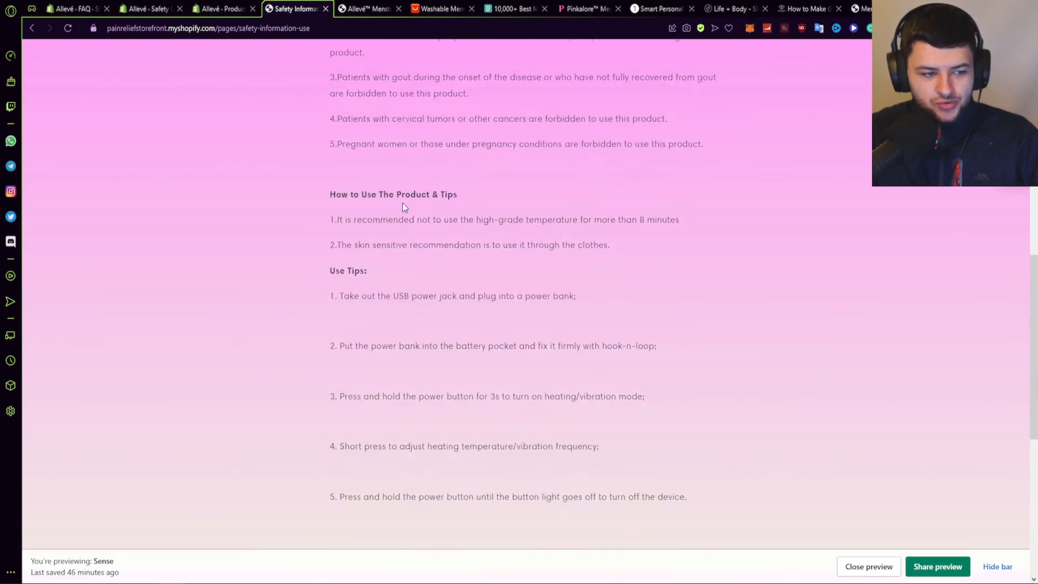
{"action": "scroll", "coordinate": [416, 346], "scroll_direction": "up", "scroll_amount": 15}
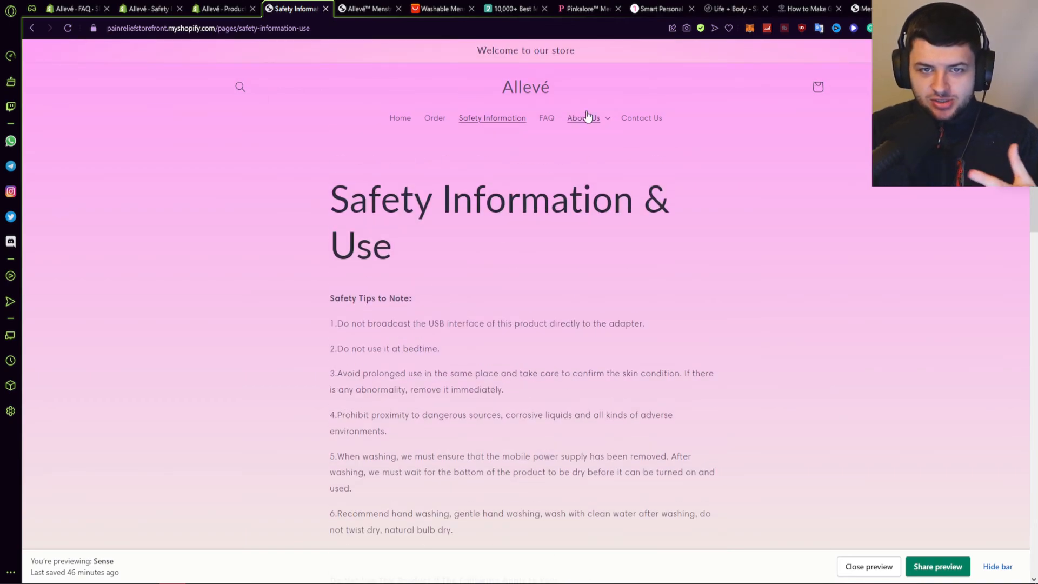
Step: Check the policy links under About Us, and review the FAQ page's questions on chargers, specifications and heating problems
{"action": "left_click", "coordinate": [587, 117]}
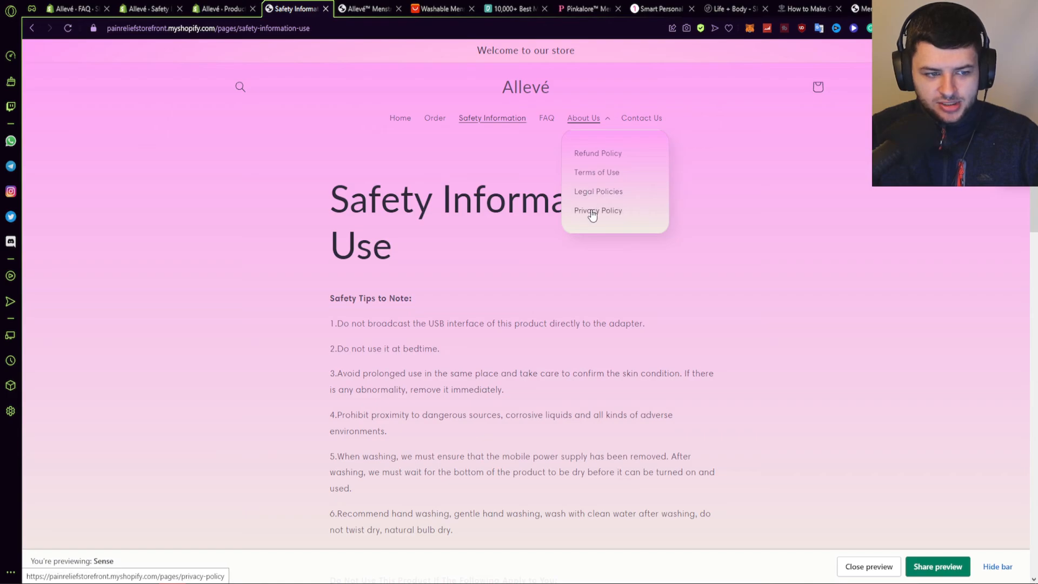
{"action": "left_click", "coordinate": [547, 125]}
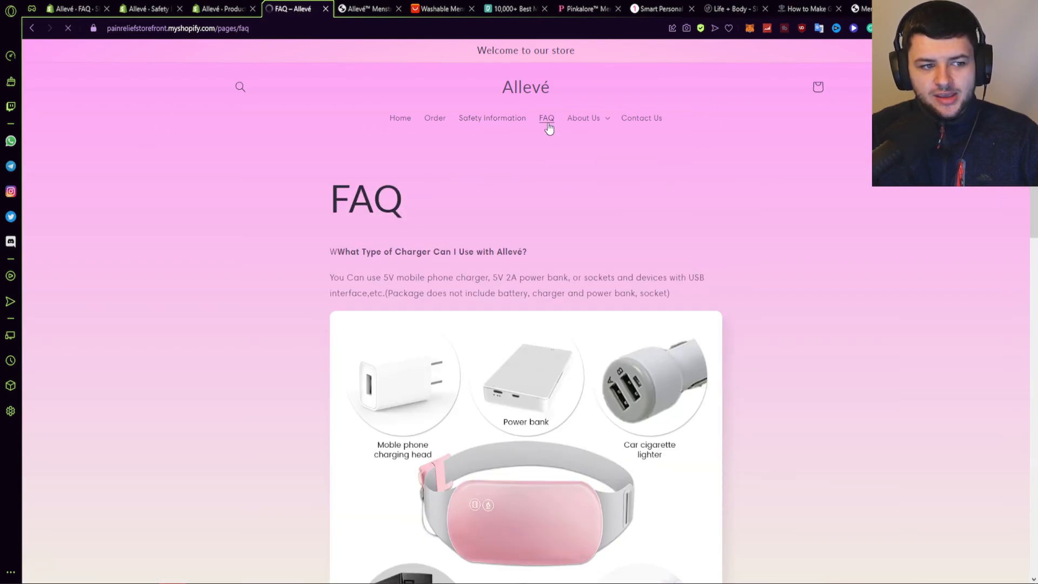
{"action": "scroll", "coordinate": [695, 276], "scroll_direction": "down", "scroll_amount": 2}
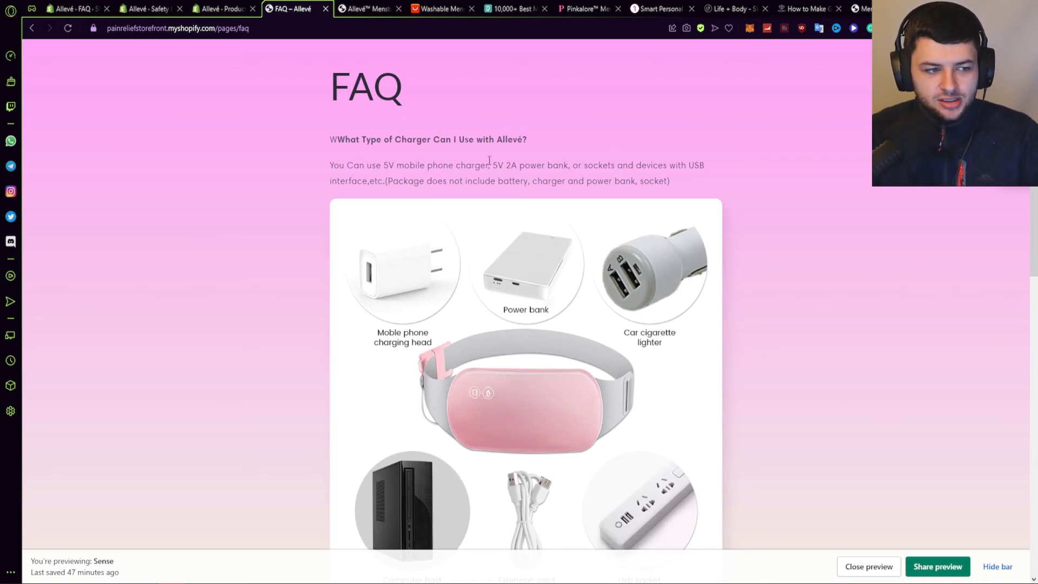
{"action": "scroll", "coordinate": [505, 119], "scroll_direction": "down", "scroll_amount": 8}
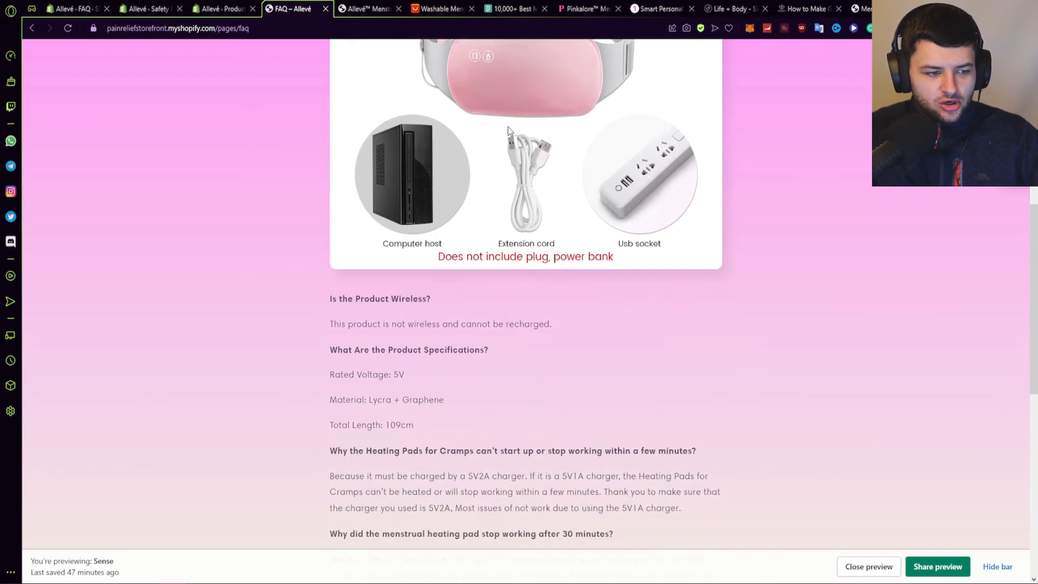
{"action": "scroll", "coordinate": [484, 196], "scroll_direction": "down", "scroll_amount": 2}
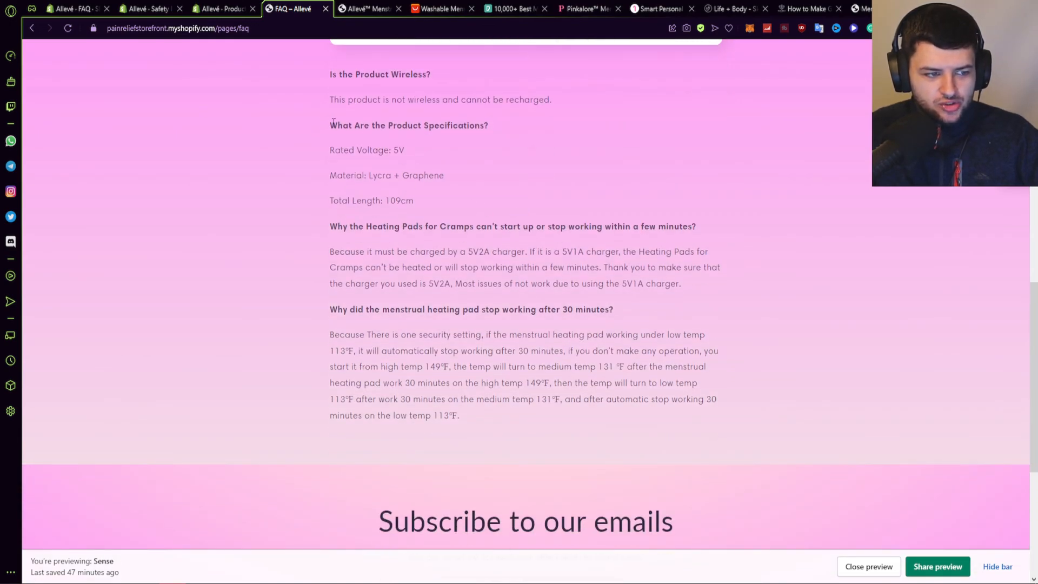
{"action": "left_click_drag", "start_coordinate": [330, 224], "coordinate": [561, 227]}
{"action": "left_click", "coordinate": [439, 312]}
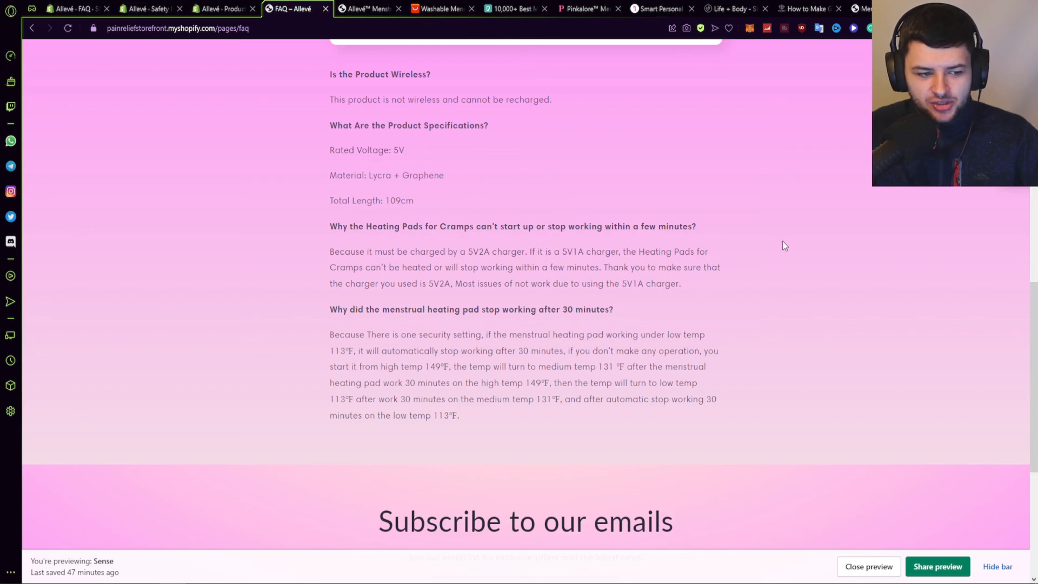
Step: Check the email subscription form and the footer blocks at the end of the FAQ page
{"action": "scroll", "coordinate": [782, 241], "scroll_direction": "down", "scroll_amount": 5}
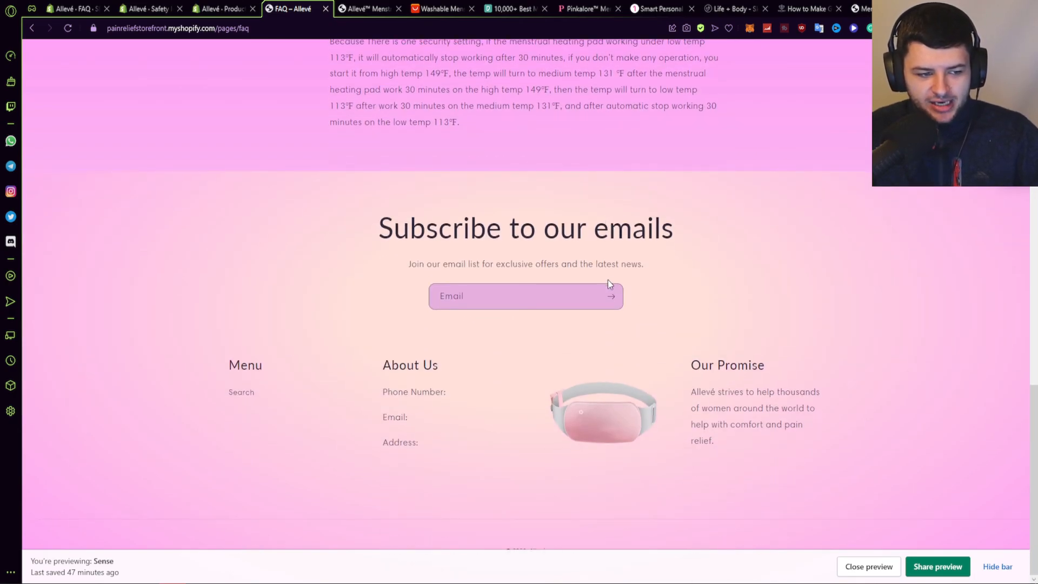
{"action": "left_click", "coordinate": [535, 297]}
{"action": "left_click", "coordinate": [386, 274]}
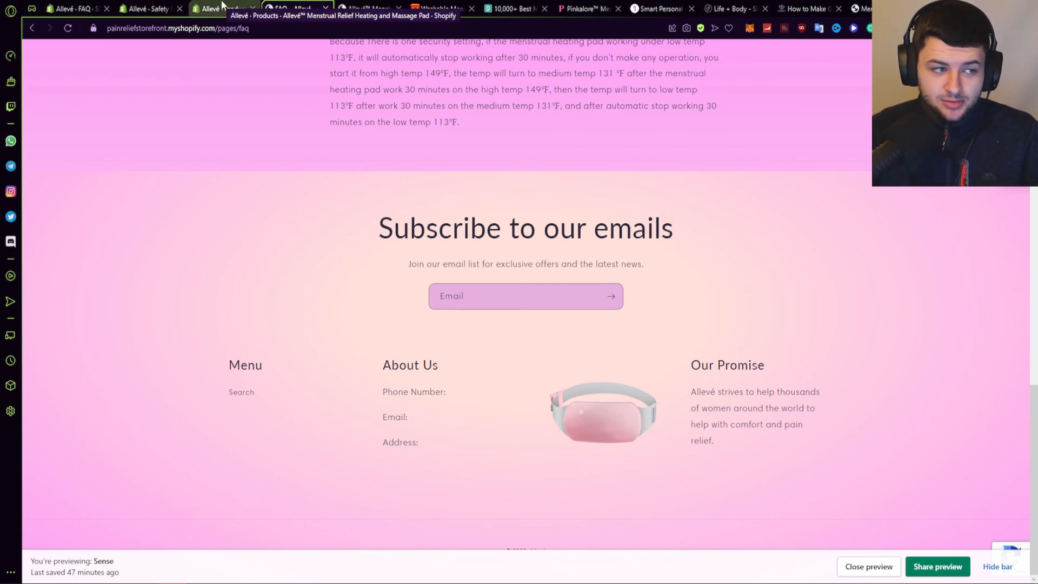
Step: Switch to the heating pad's product editor in the Shopify admin, followed by the FAQ page's admin tab
{"action": "left_click", "coordinate": [222, 8]}
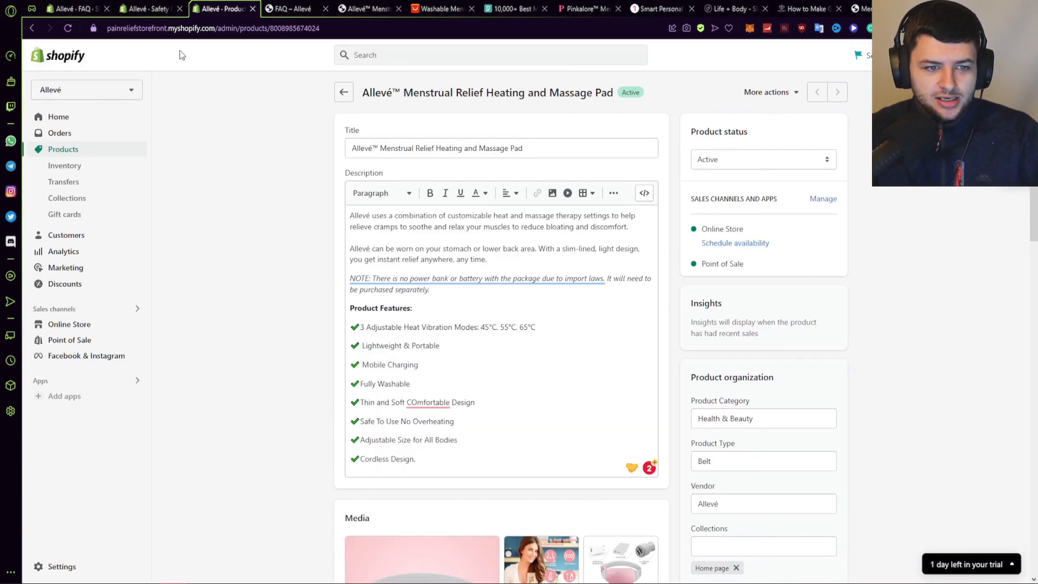
{"action": "left_click", "coordinate": [76, 8]}
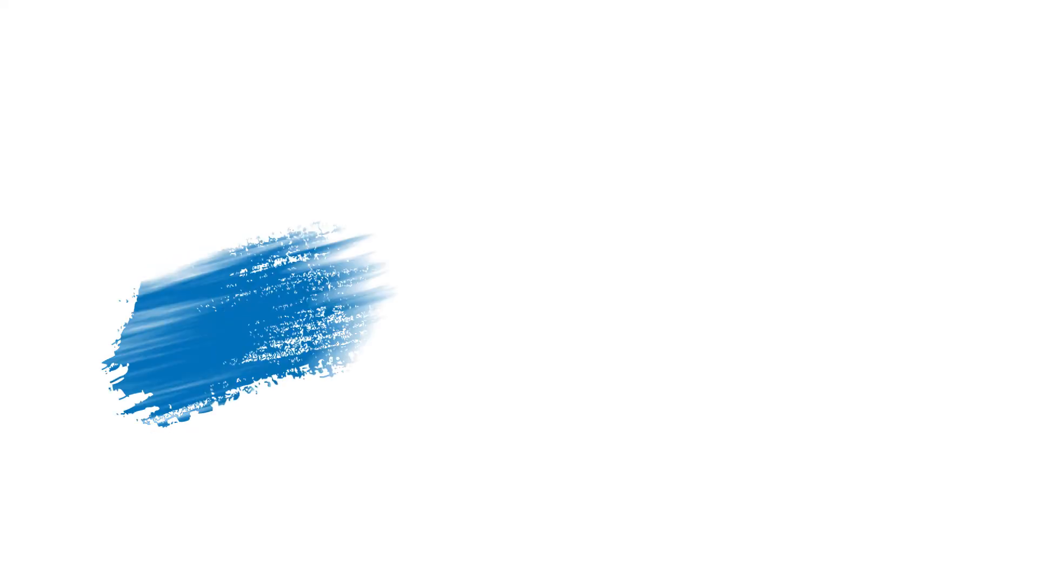